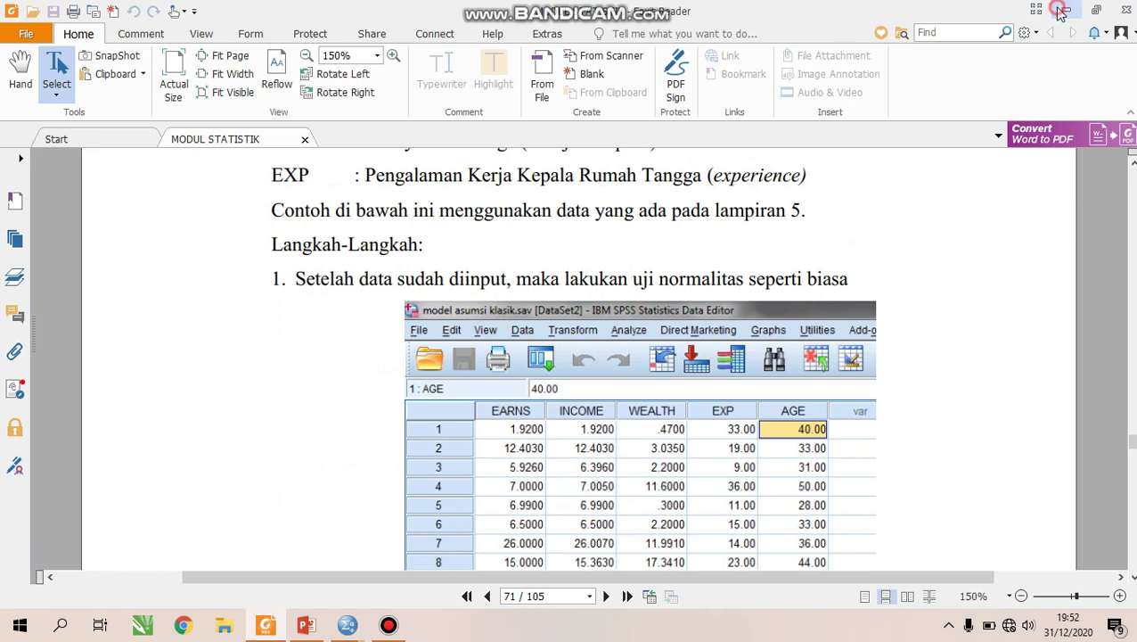
Switch to the SPSS Statistics Data Editor with DATA ASUMSI KLASIK.sav and look over its cases
left_click(348, 624)
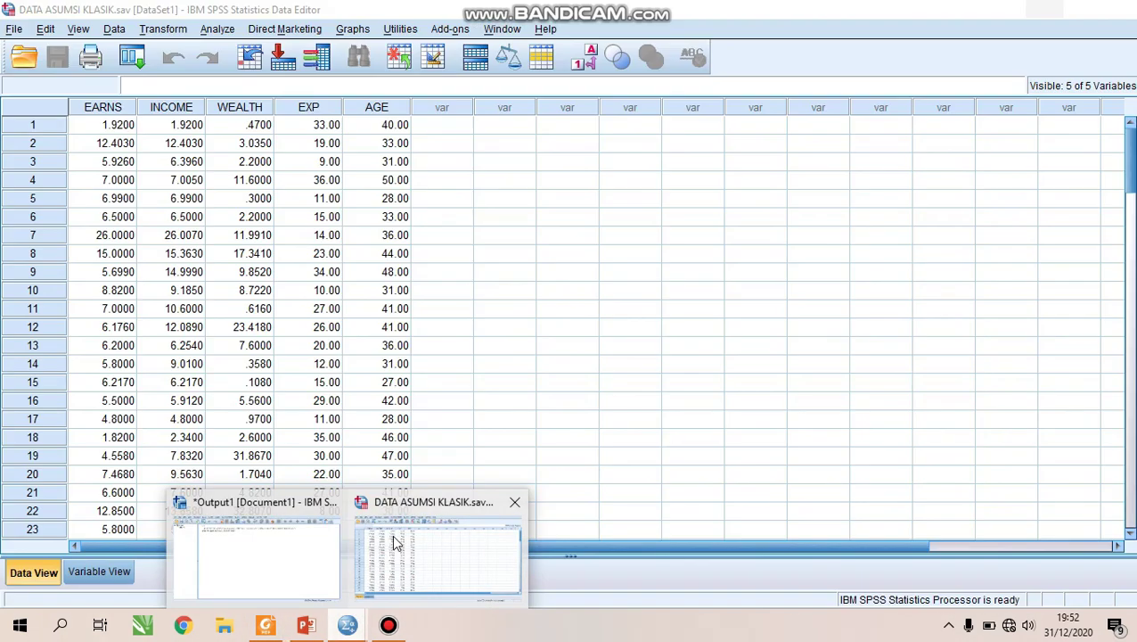
left_click(396, 543)
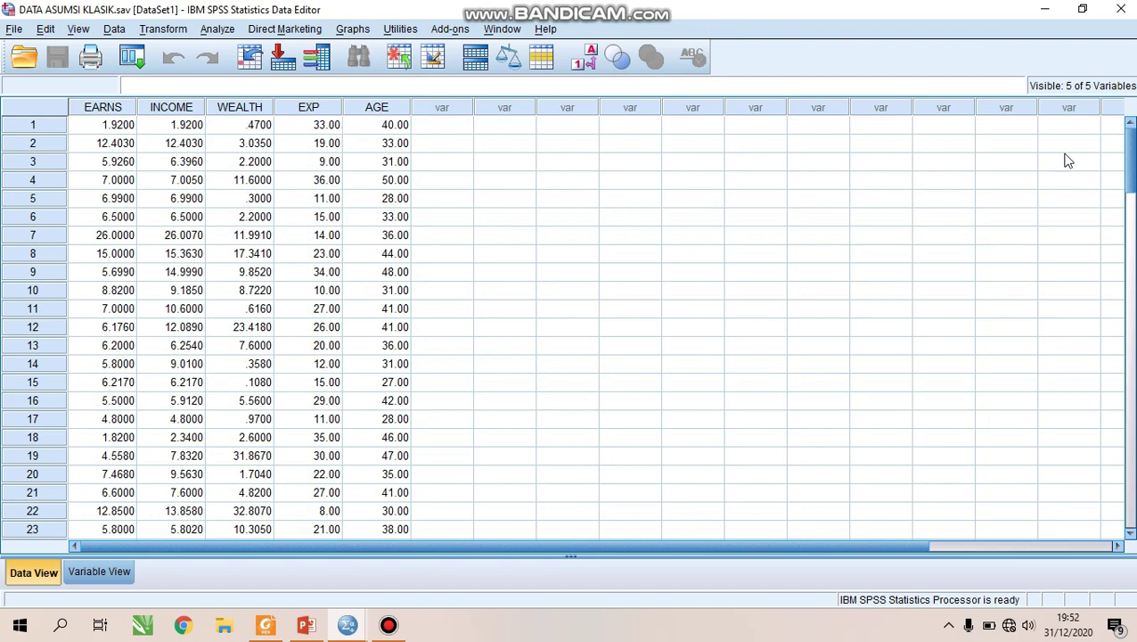
left_click_drag(1129, 167, 1129, 129)
Set up a linear regression with INCOME as the dependent variable and EARNS, WEALTH, EXP and AGE as independents
left_click(210, 30)
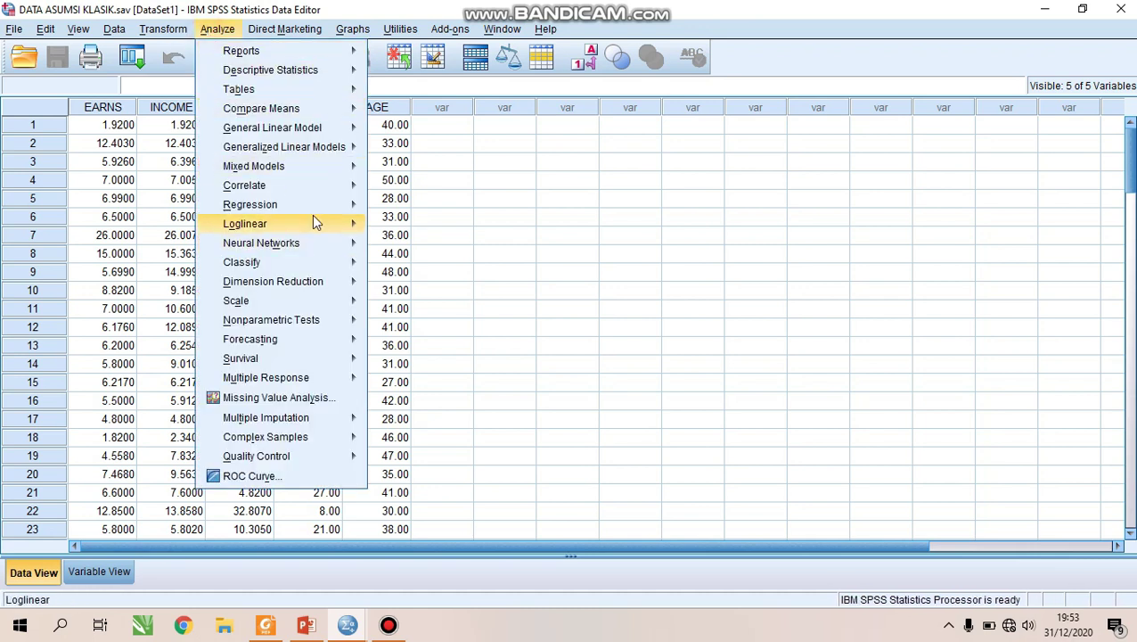
mouse_move(315, 205)
left_click(504, 226)
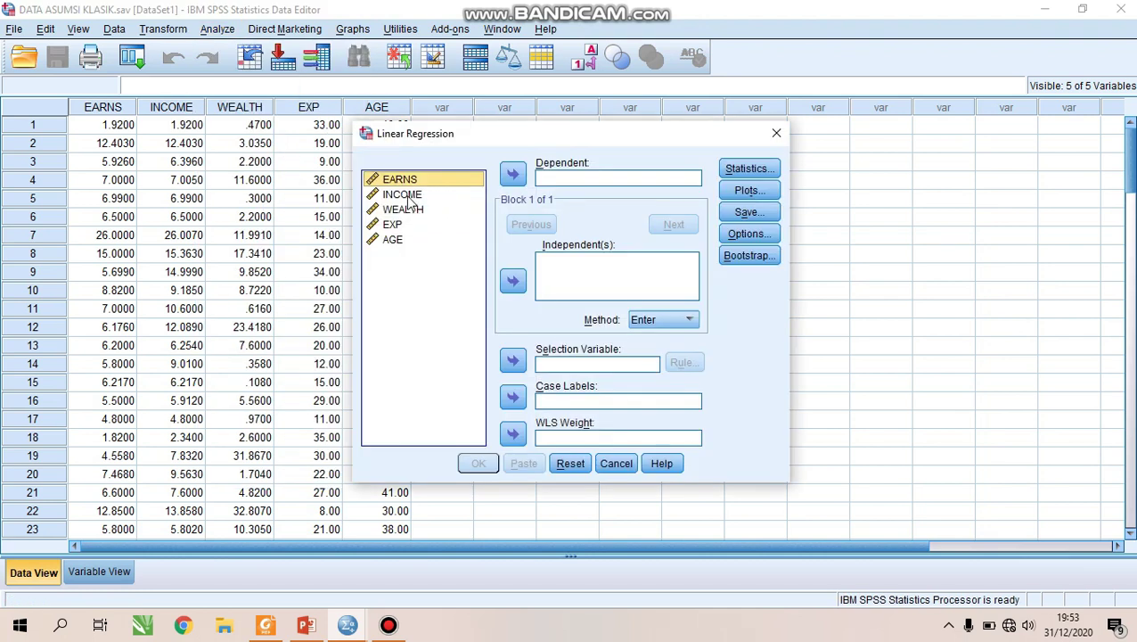
left_click(410, 196)
left_click(513, 174)
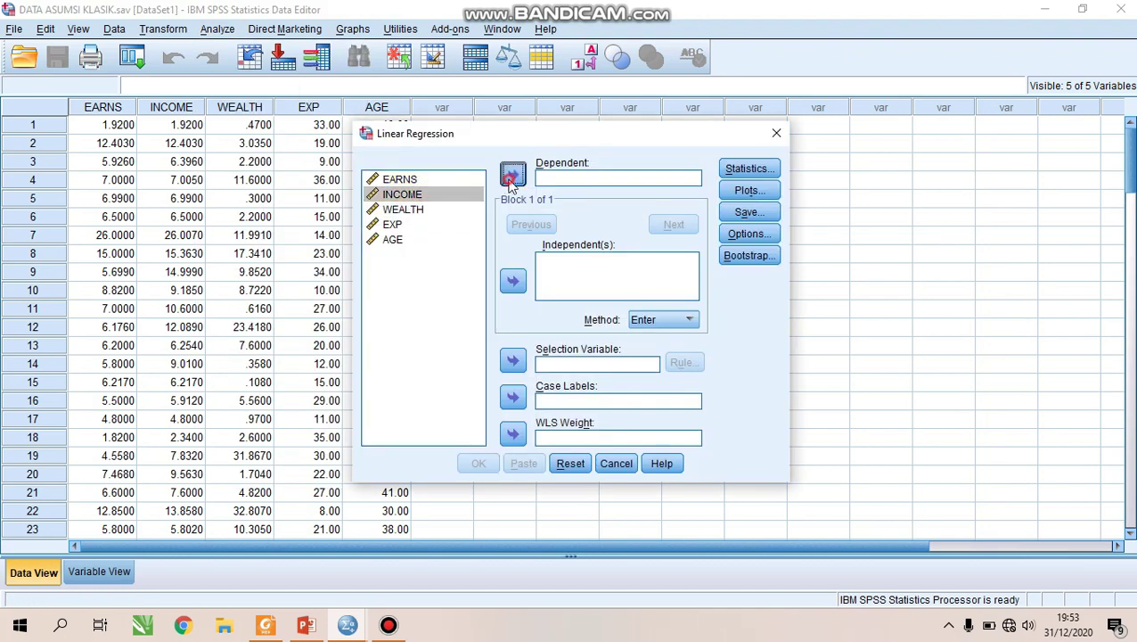
left_click(412, 179)
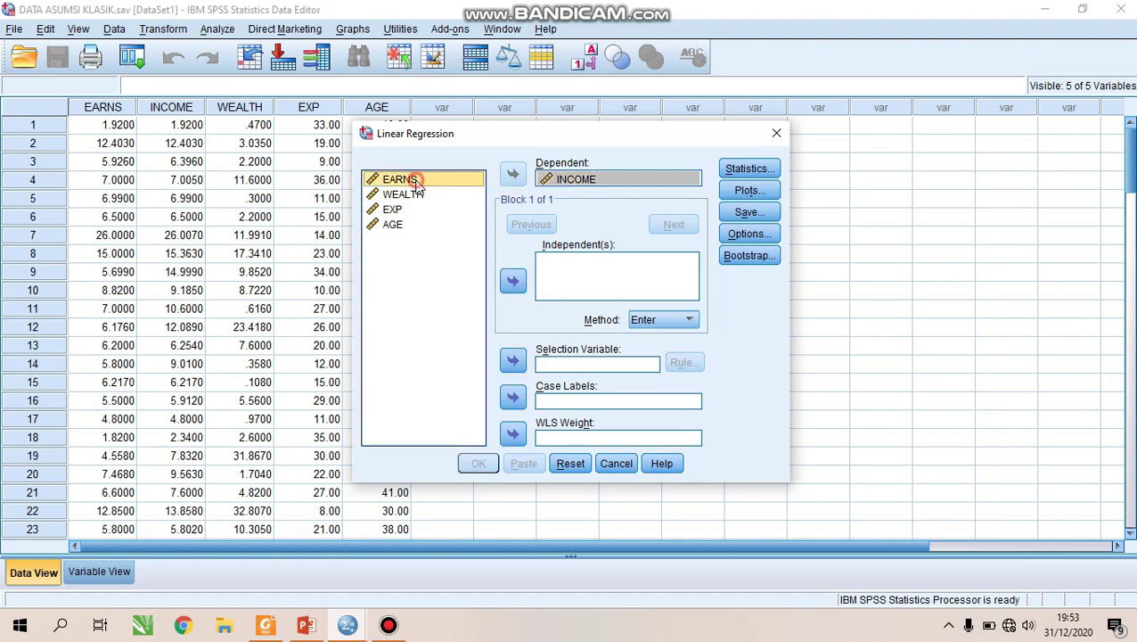
left_click(392, 224, "shift")
left_click(513, 280)
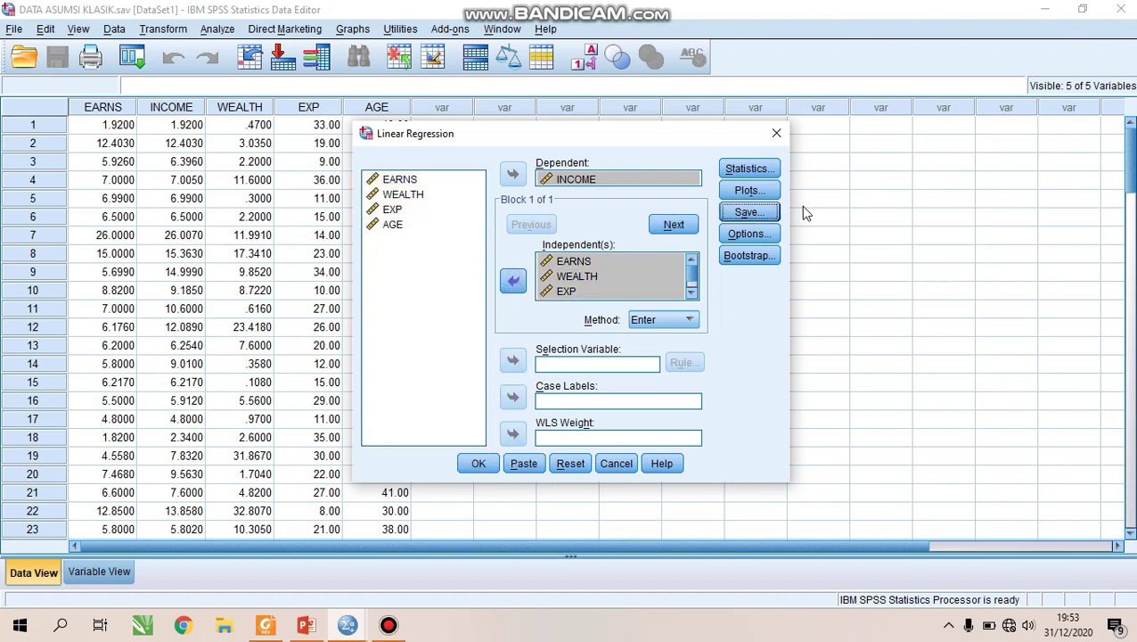
Have the regression save unstandardized residuals as a new variable and run it
left_click(765, 213)
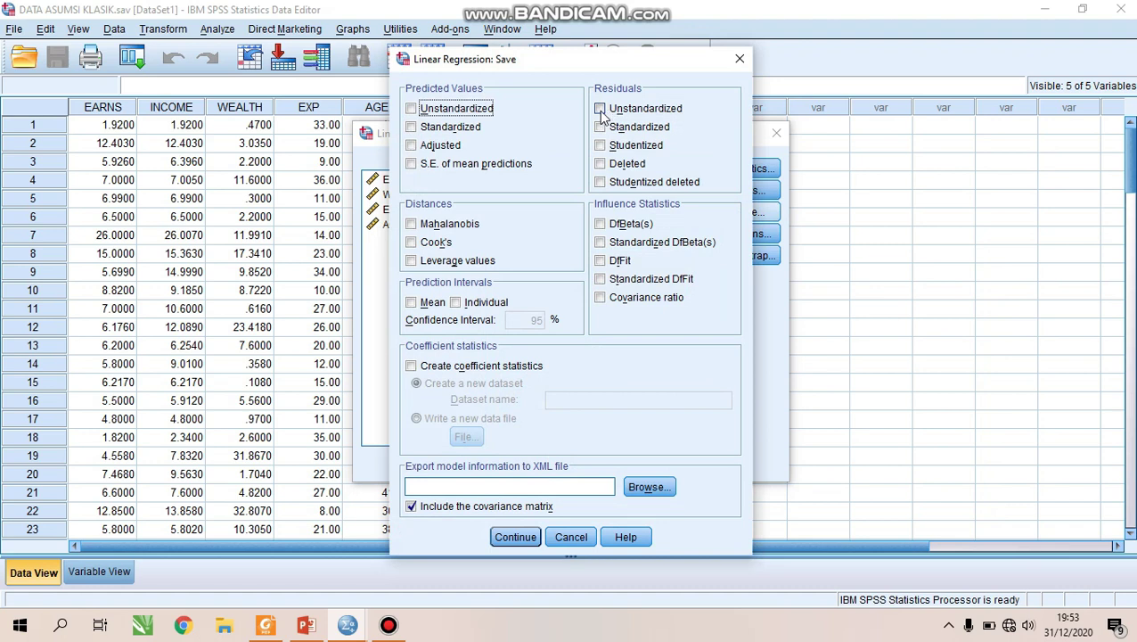
left_click(599, 108)
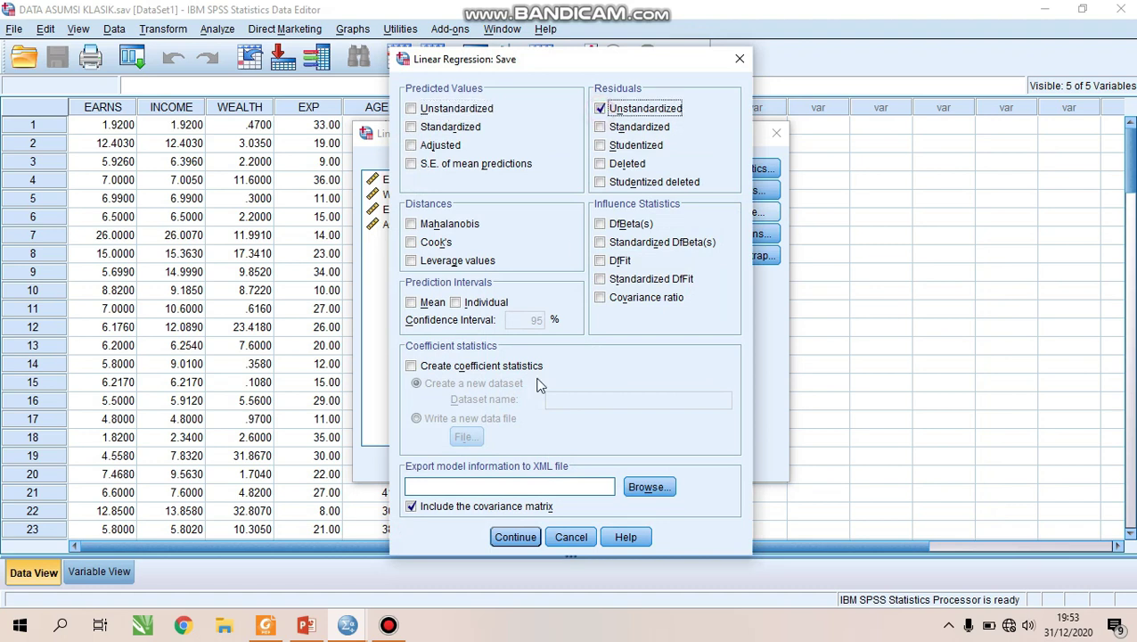
left_click(526, 545)
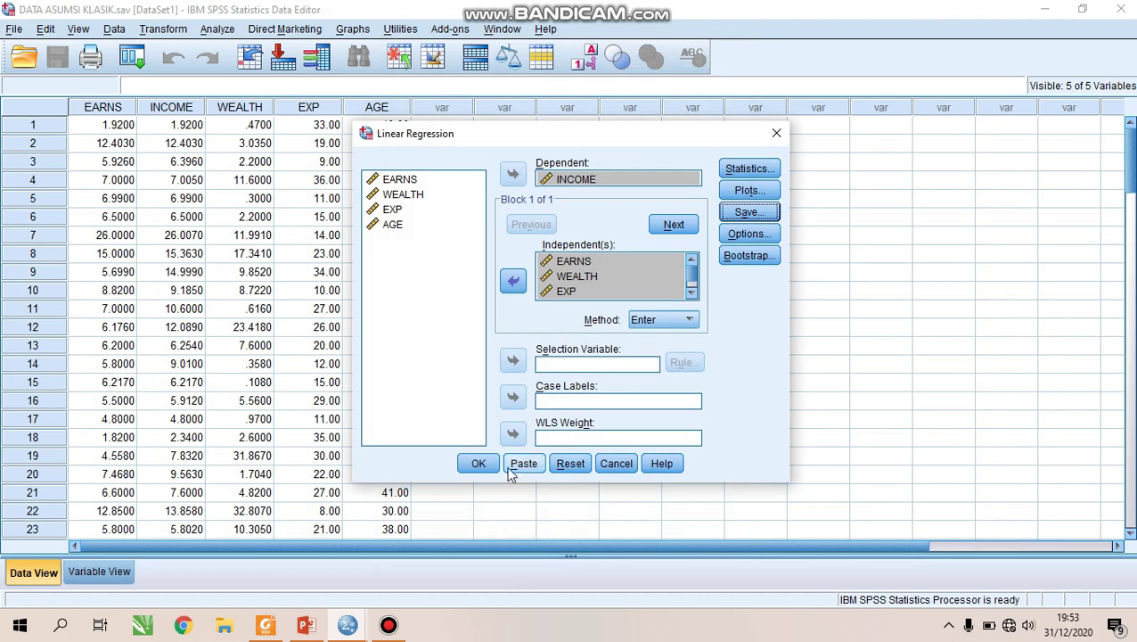
left_click(479, 458)
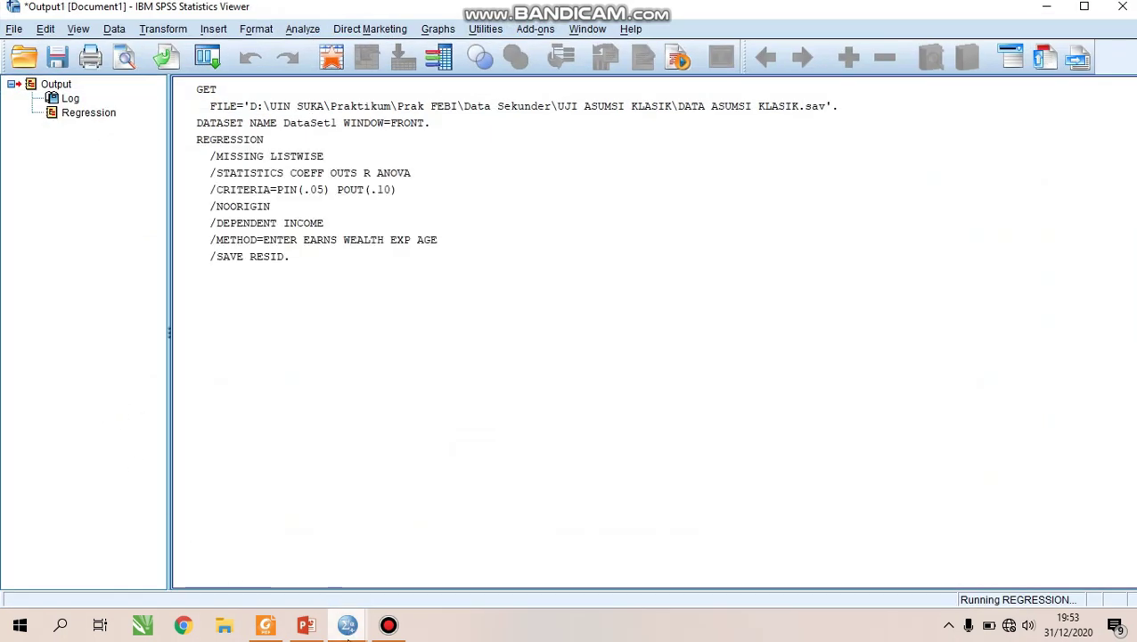
Return to the dataset and run a legacy one-sample Kolmogorov-Smirnov test for normality on the unstandardized residual
mouse_move(348, 624)
left_click(437, 552)
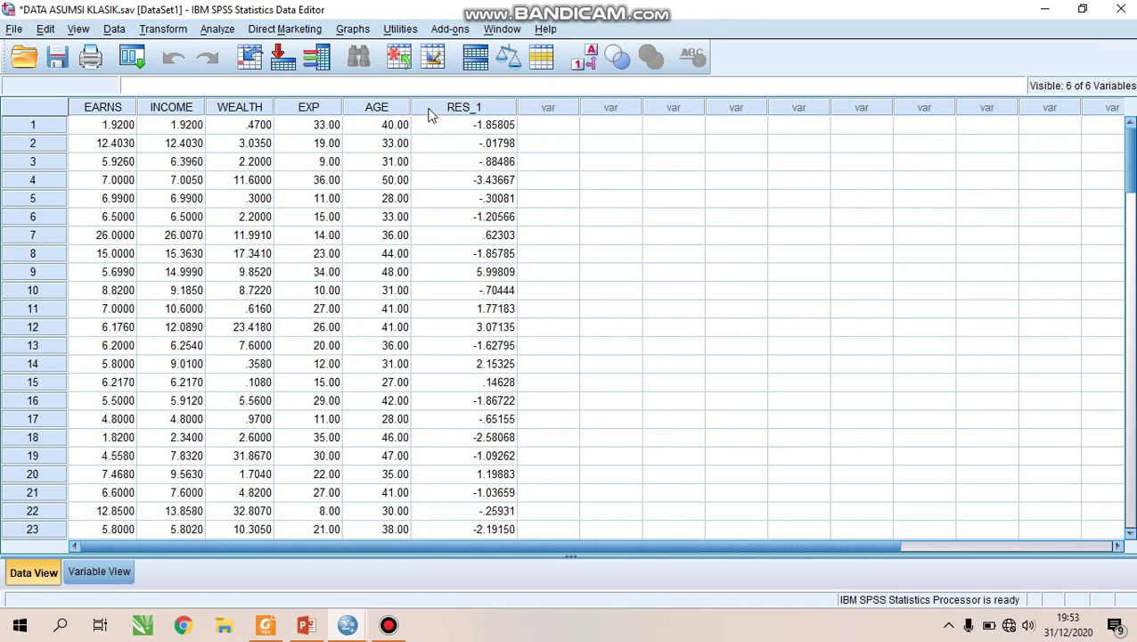
left_click(219, 29)
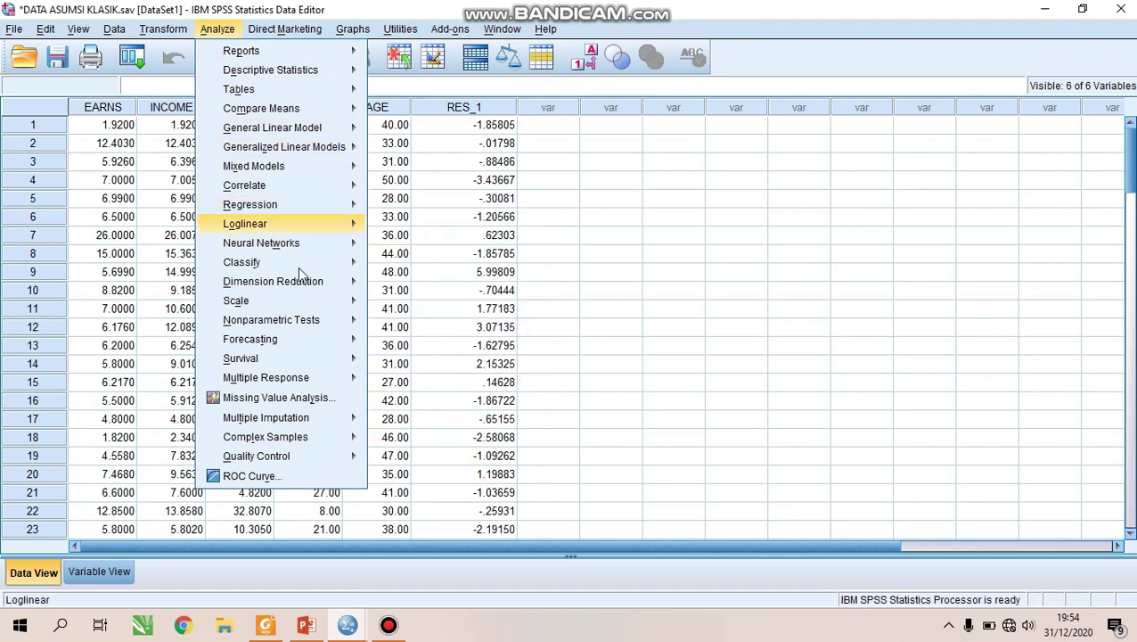
mouse_move(318, 323)
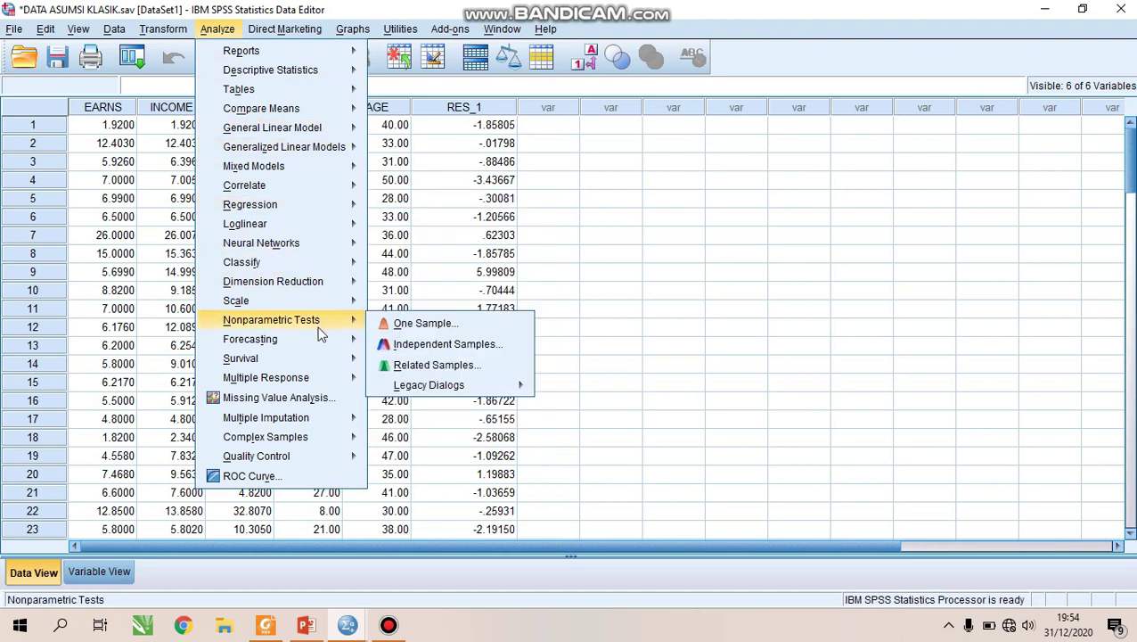
mouse_move(486, 385)
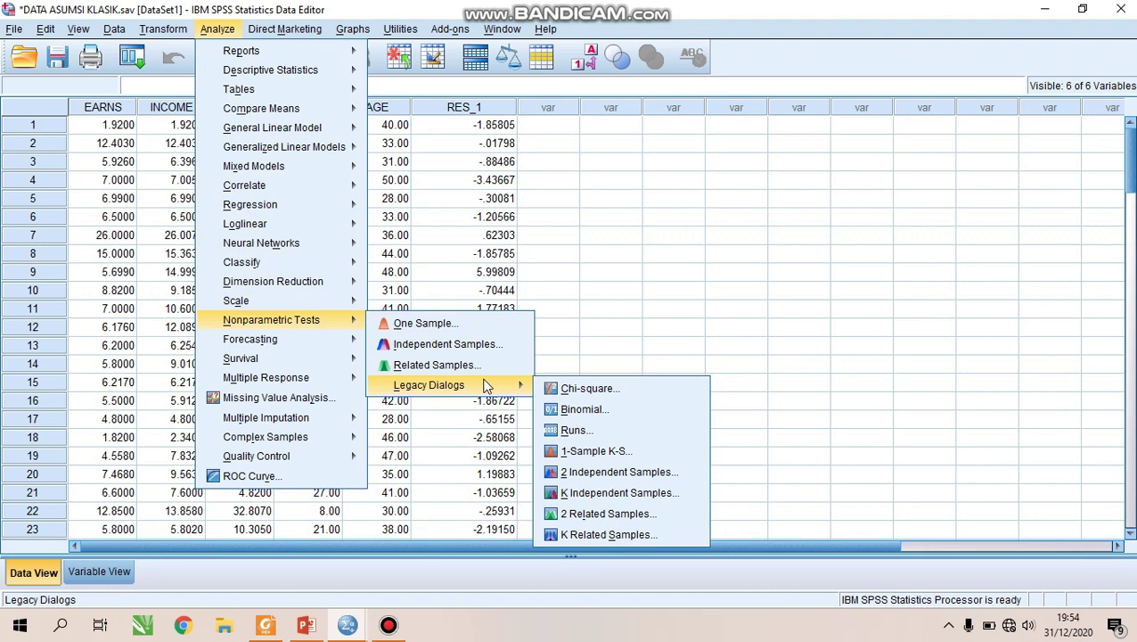
left_click(618, 454)
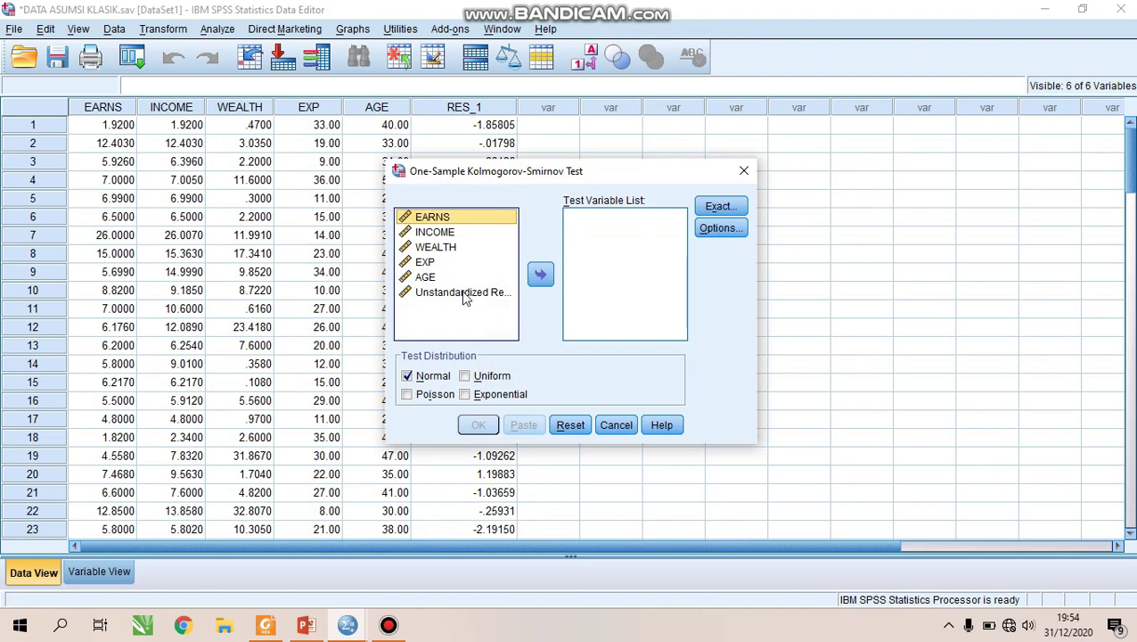
left_click(461, 295)
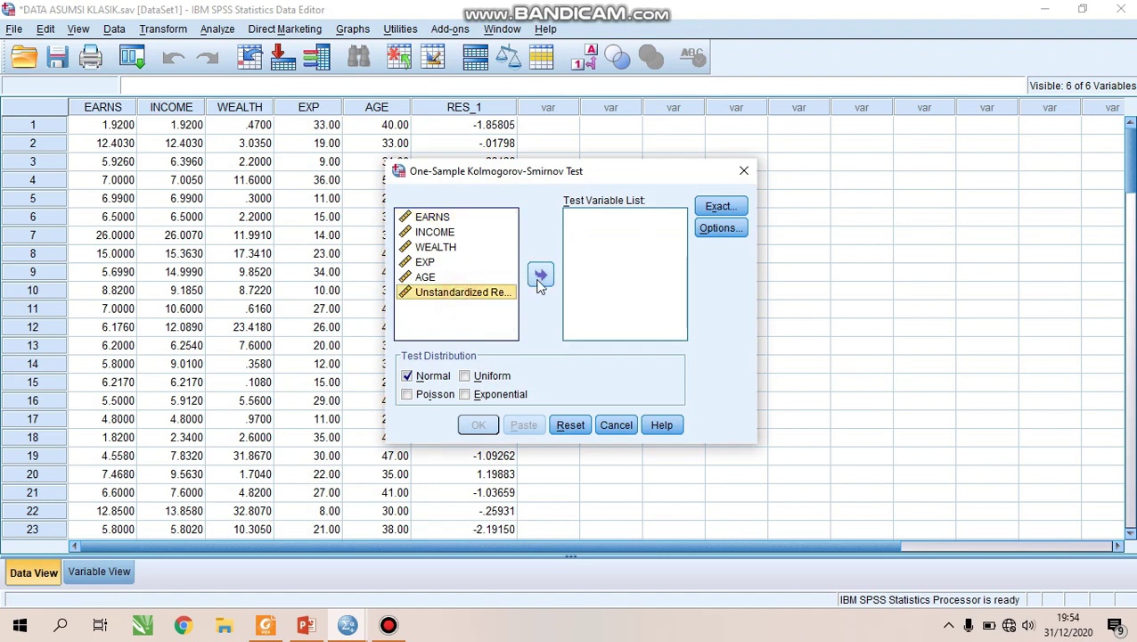
left_click(540, 274)
left_click(494, 420)
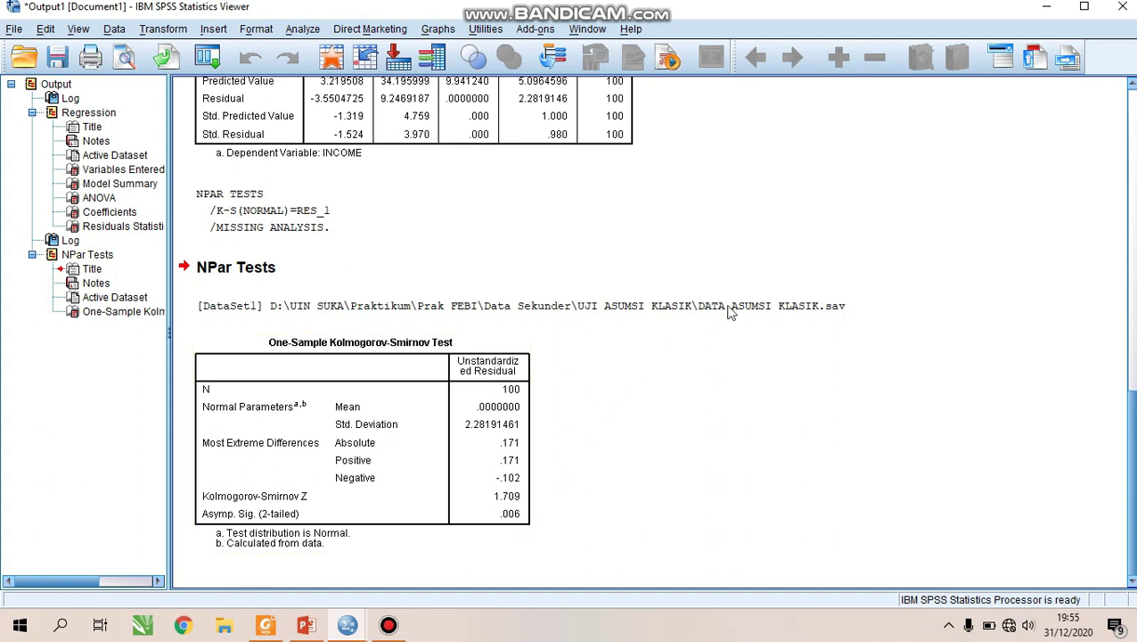
Reopen the one-sample Kolmogorov-Smirnov test from the dataset and remove the unstandardized residual from the test variables
left_click(1046, 7)
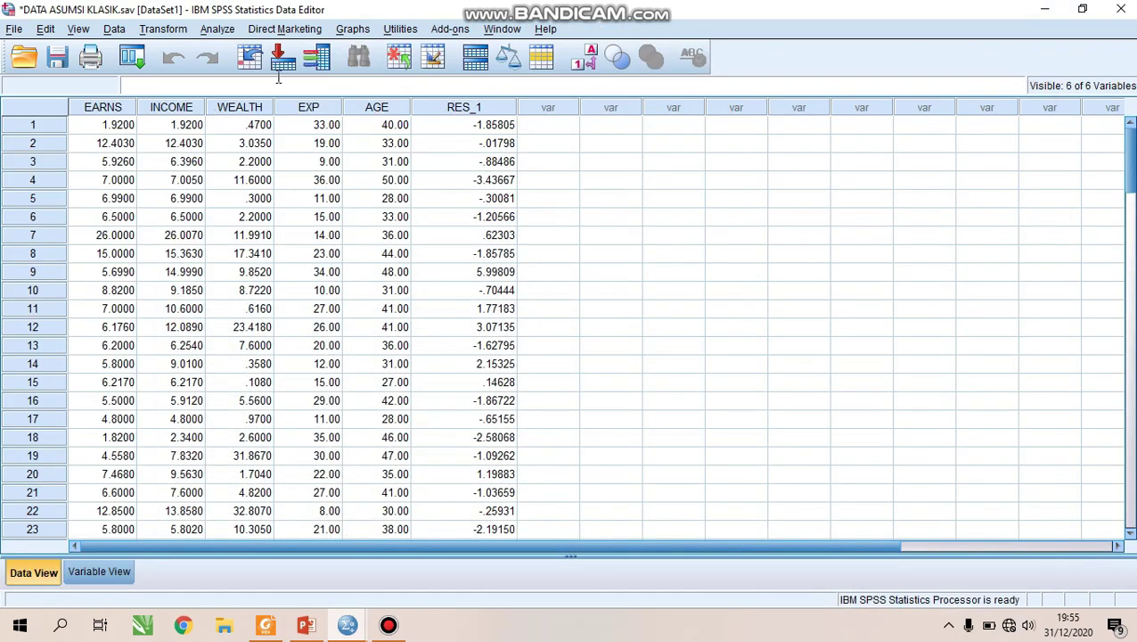
left_click(223, 32)
mouse_move(287, 308)
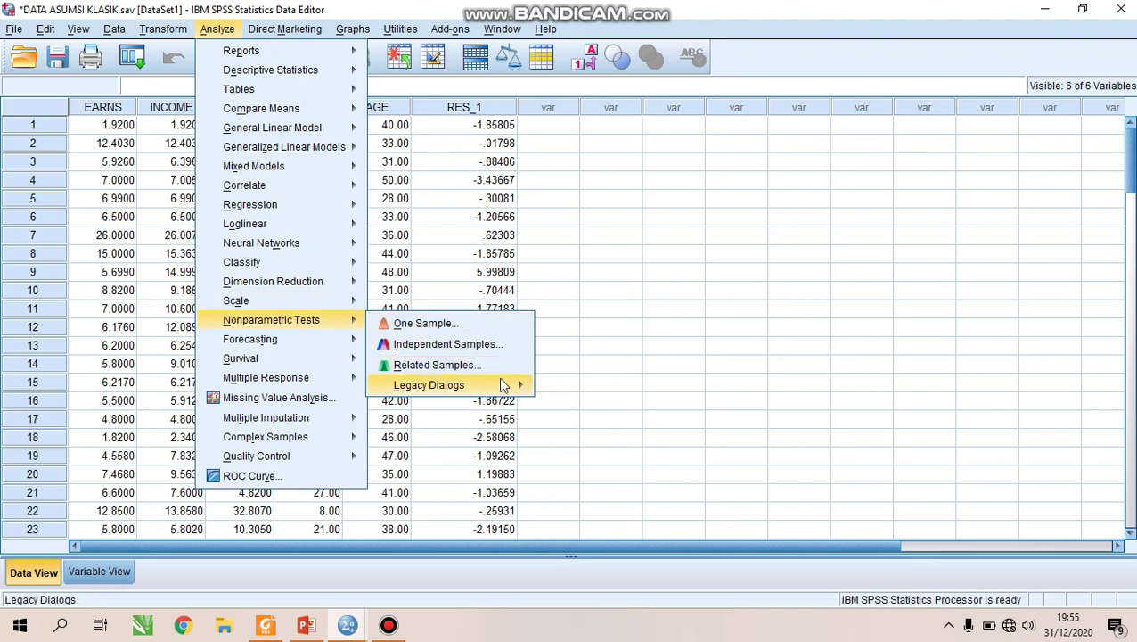
mouse_move(501, 384)
left_click(627, 451)
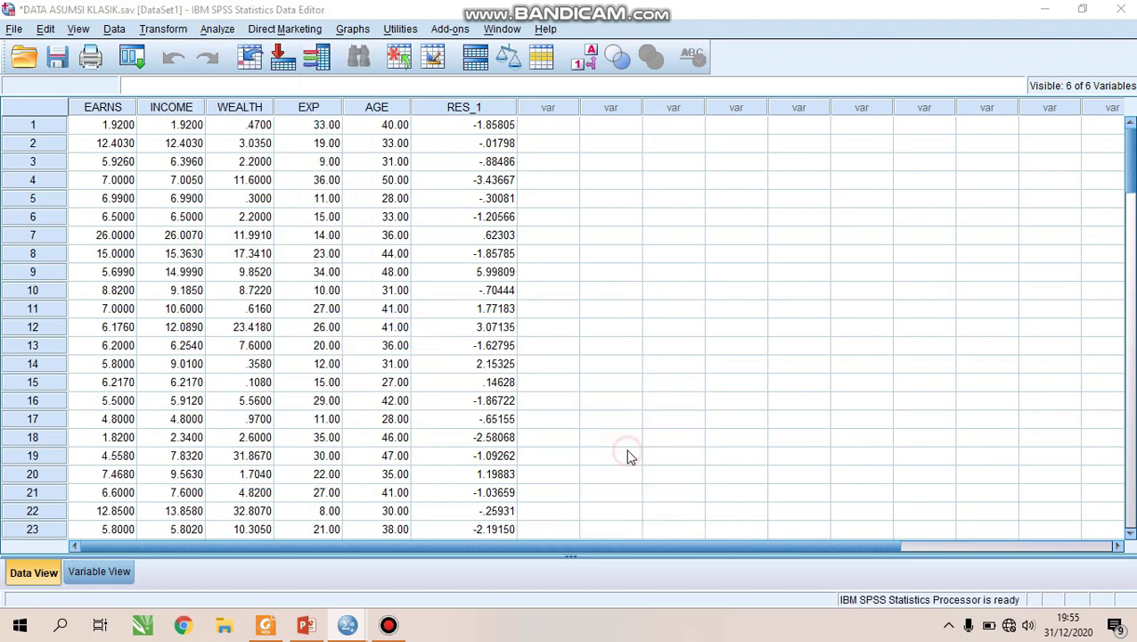
left_click(580, 219)
left_click(541, 275)
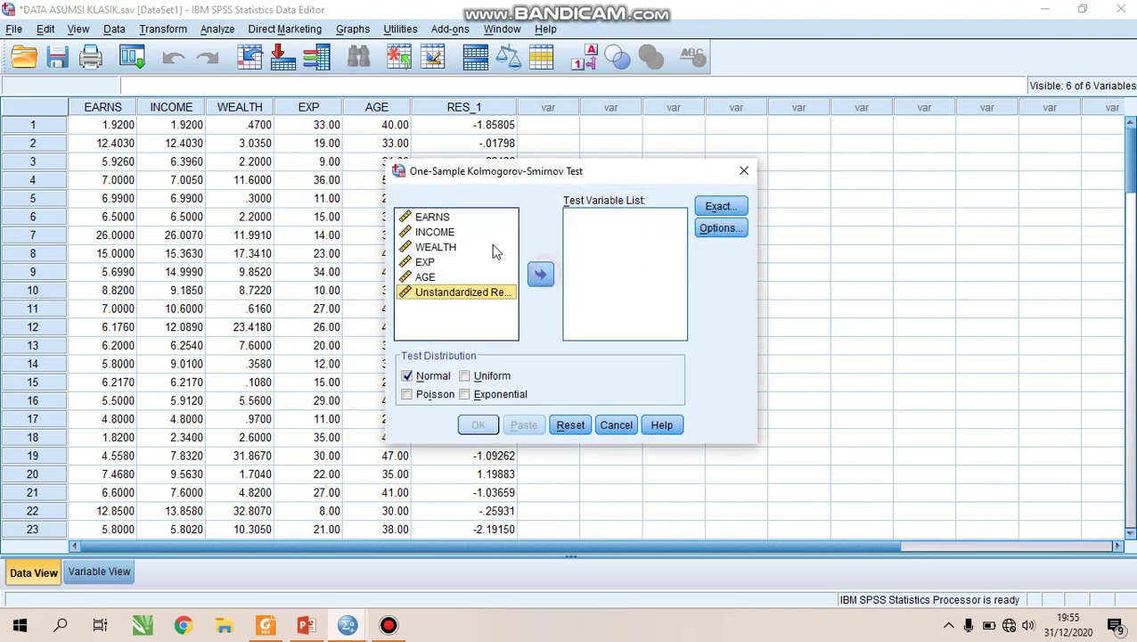
Run the Kolmogorov-Smirnov normality test on EARNS, INCOME, WEALTH, EXP and AGE
left_click(434, 247)
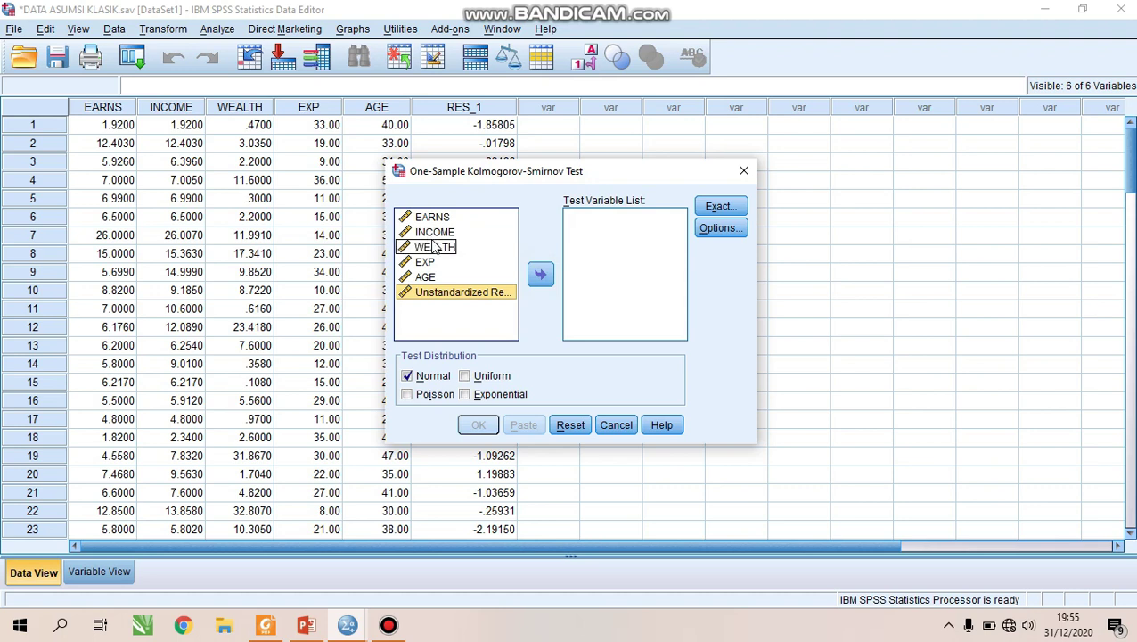
left_click(426, 218)
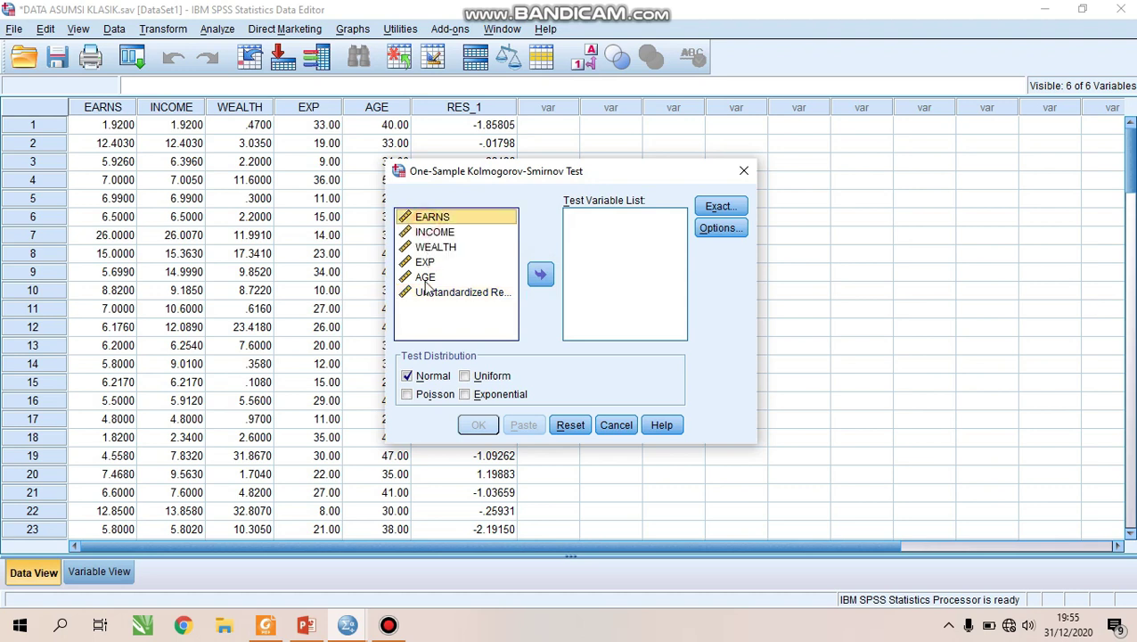
left_click(426, 283, "shift")
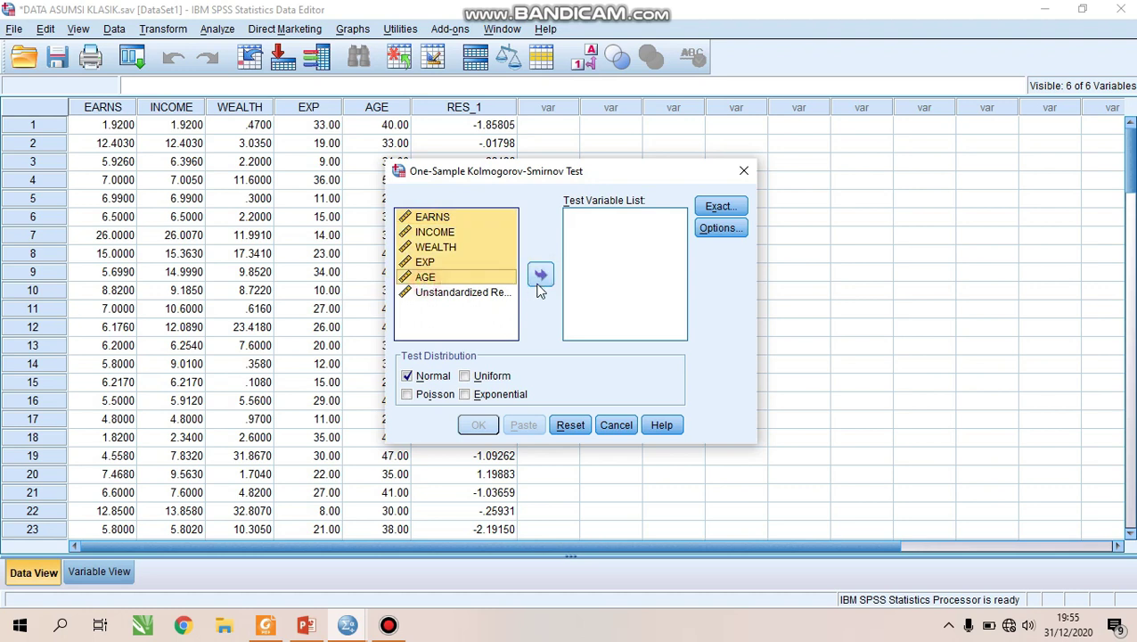
left_click(540, 283)
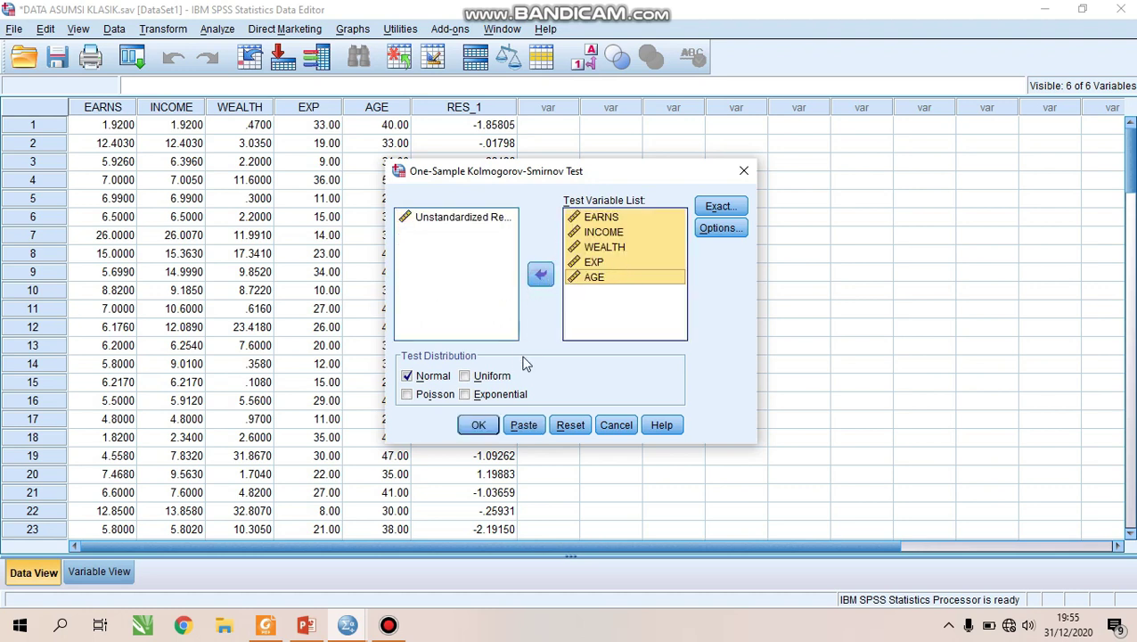
left_click(478, 425)
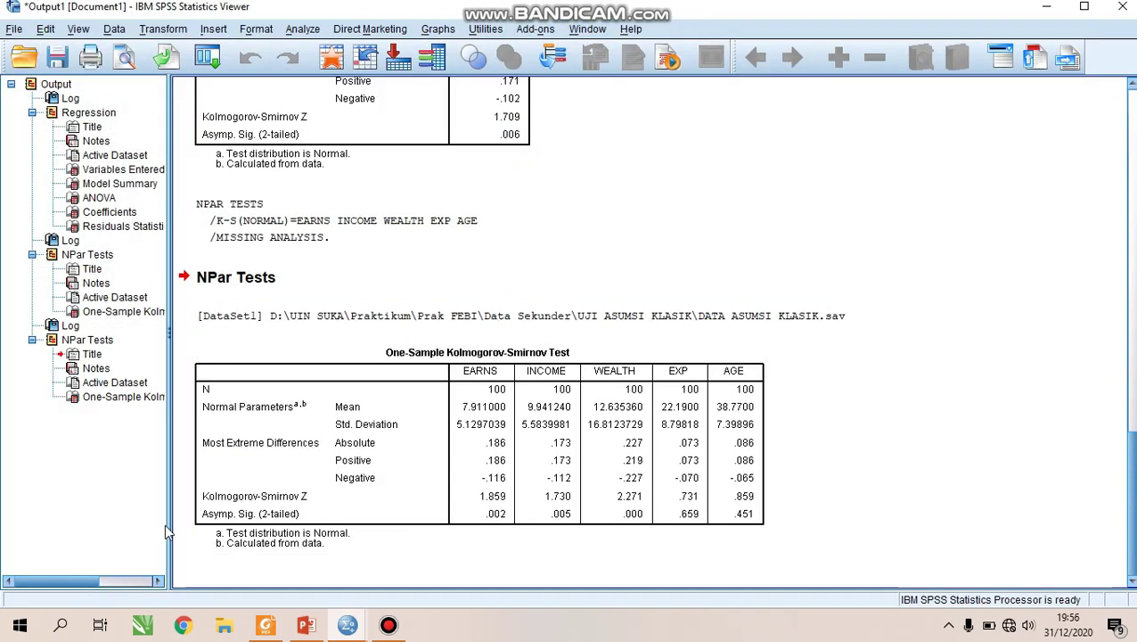
Switch to the MODUL STATISTIK PDF in Foxit Reader and read on to the skewness curve shapes in step 10
left_click(205, 501)
left_click(265, 624)
scroll(512, 396, "down", 10)
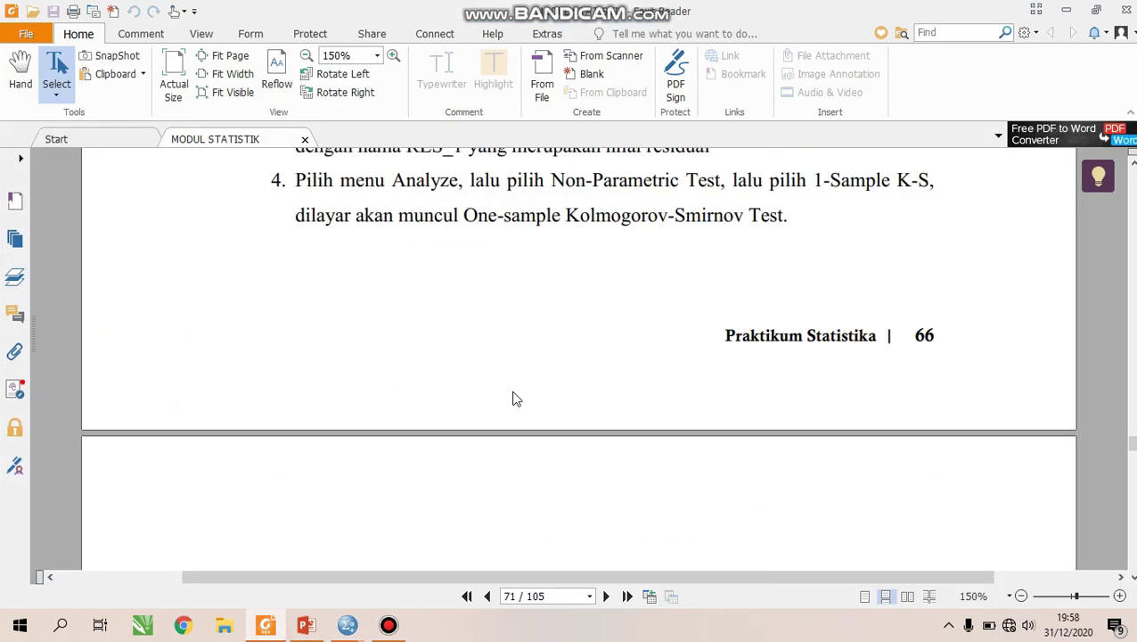
scroll(513, 397, "down", 20)
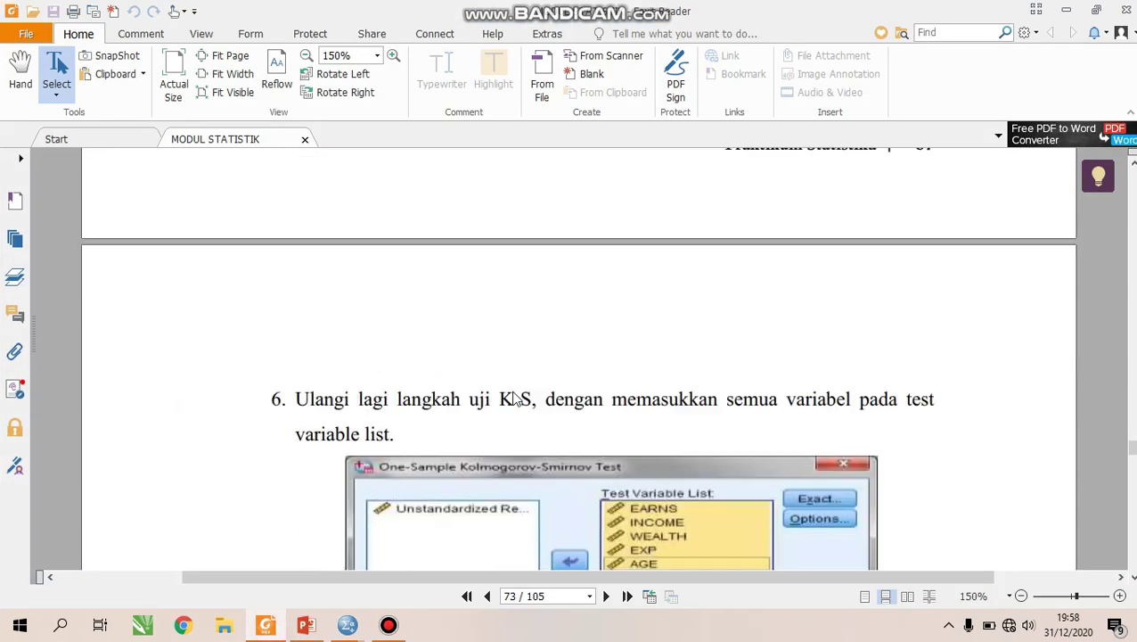
scroll(512, 396, "down", 15)
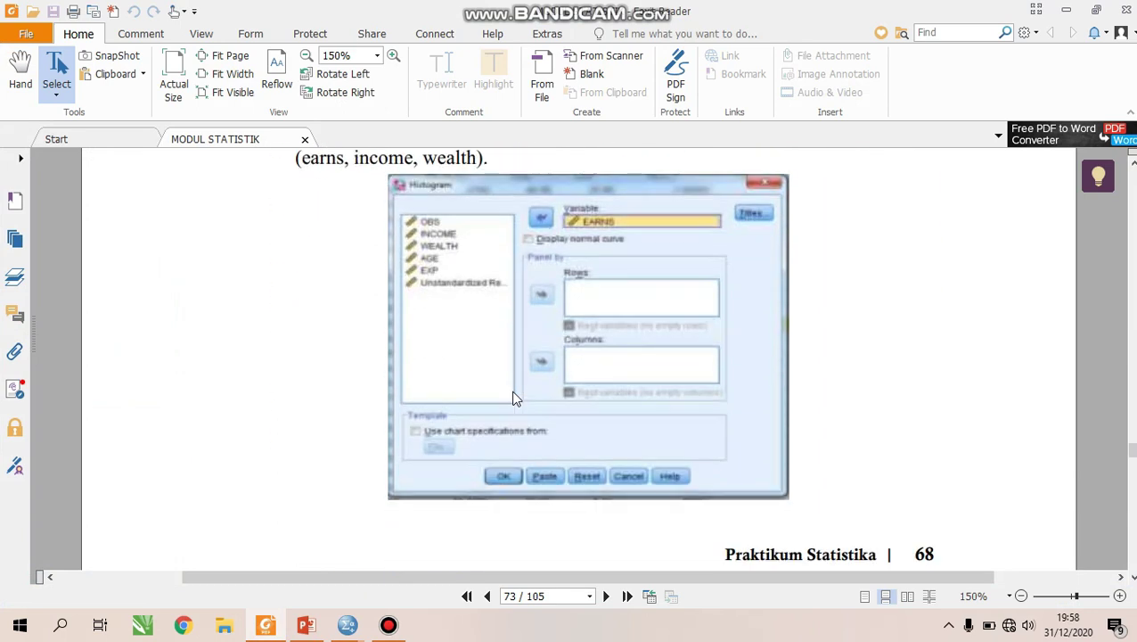
scroll(512, 396, "down", 12)
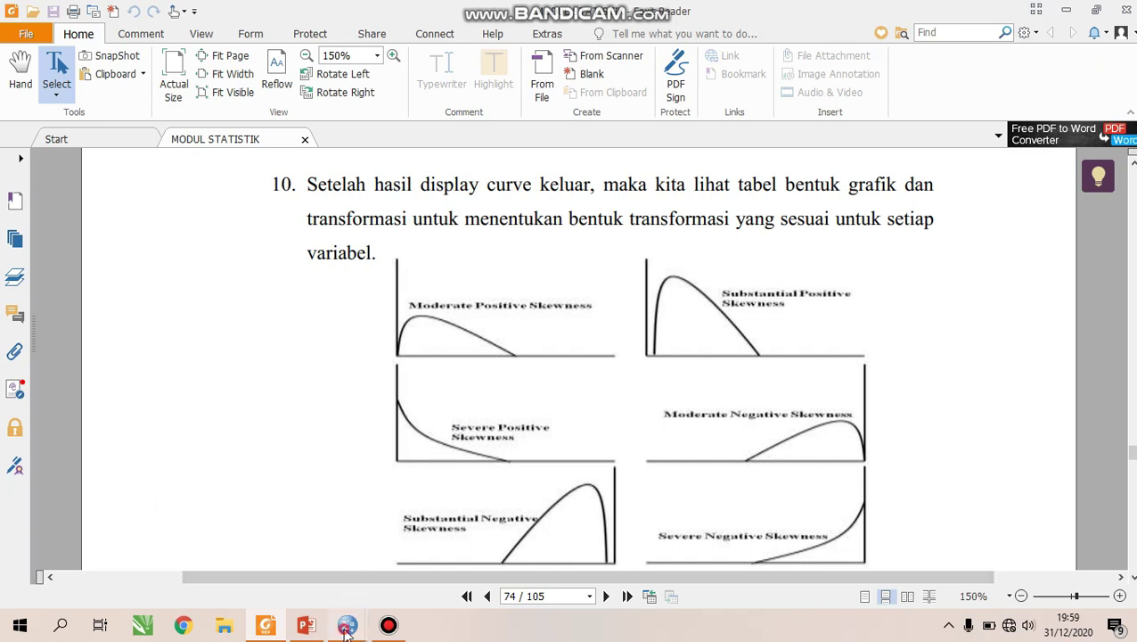
Switch to the SPSS dataset, plot a legacy histogram of EARNS with a normal curve, and compare it with the skewness shapes in the Foxit Reader PDF
mouse_move(348, 630)
left_click(396, 561)
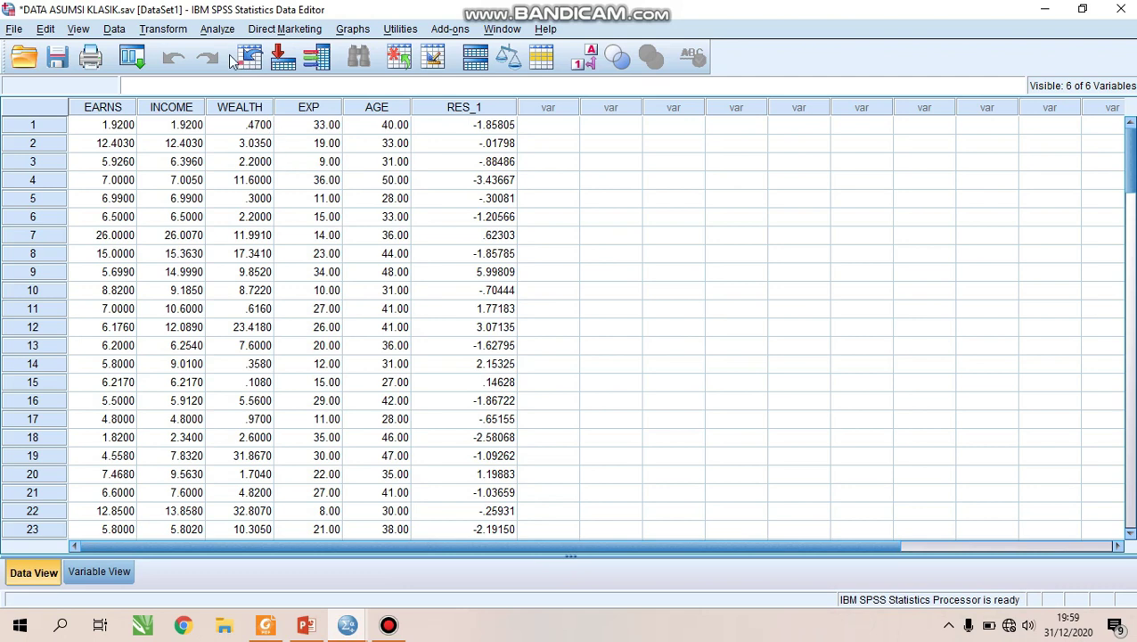
left_click(352, 28)
mouse_move(432, 94)
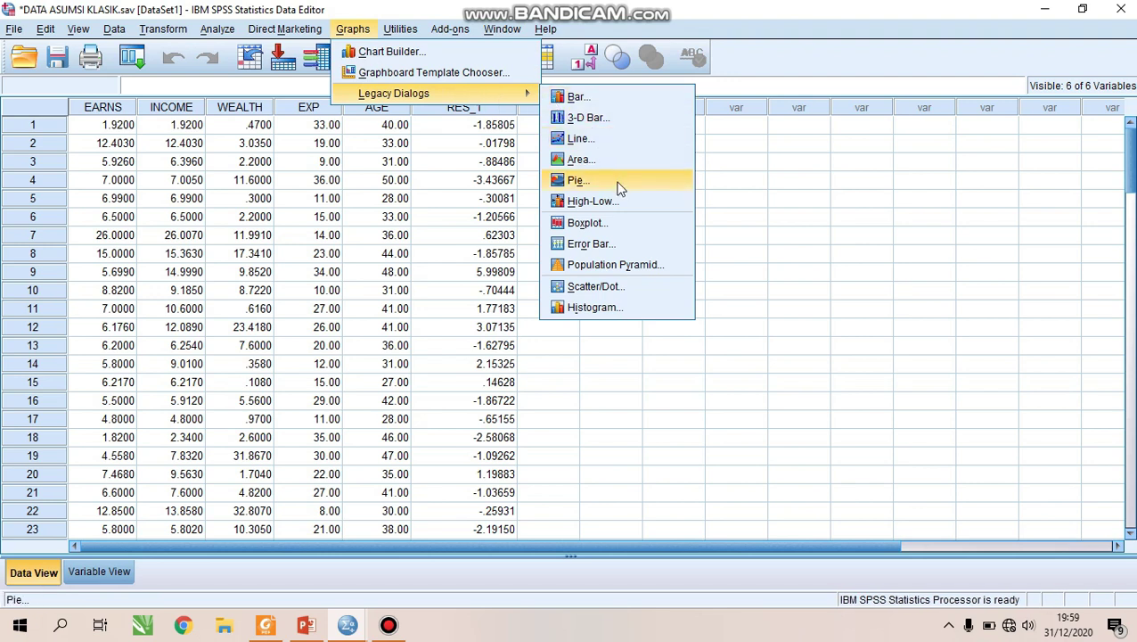
left_click(628, 312)
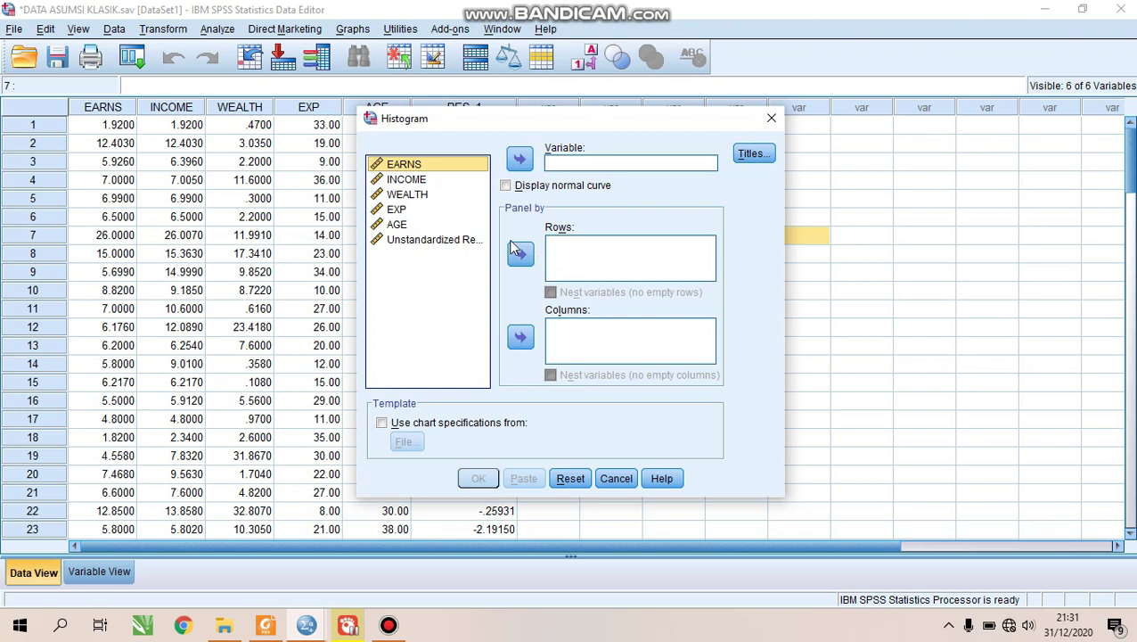
left_click(520, 158)
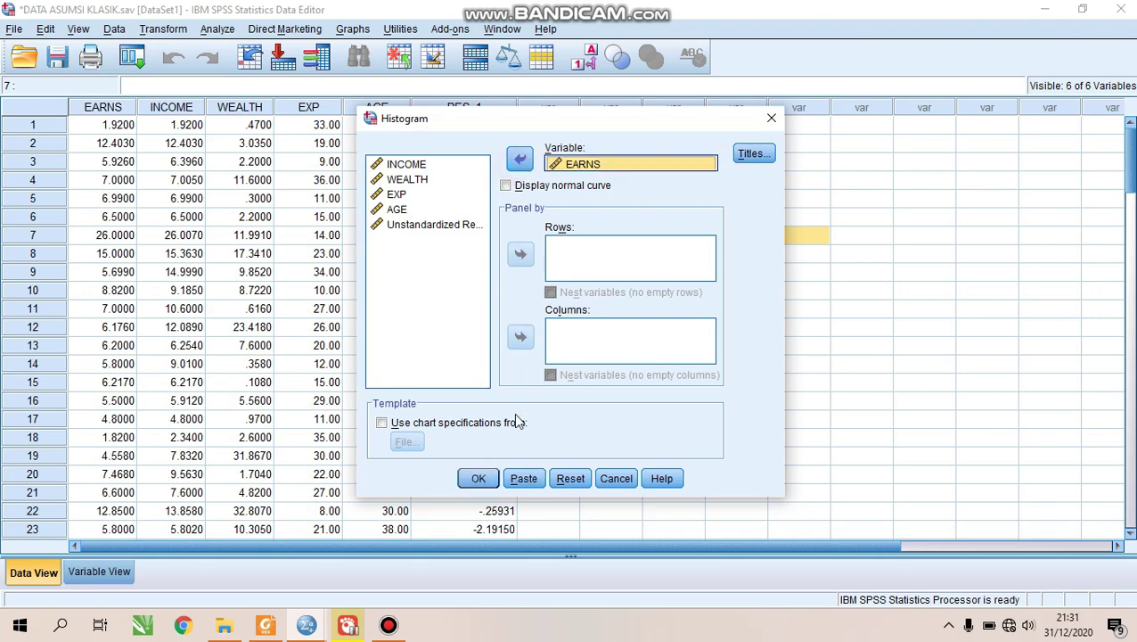
left_click(506, 187)
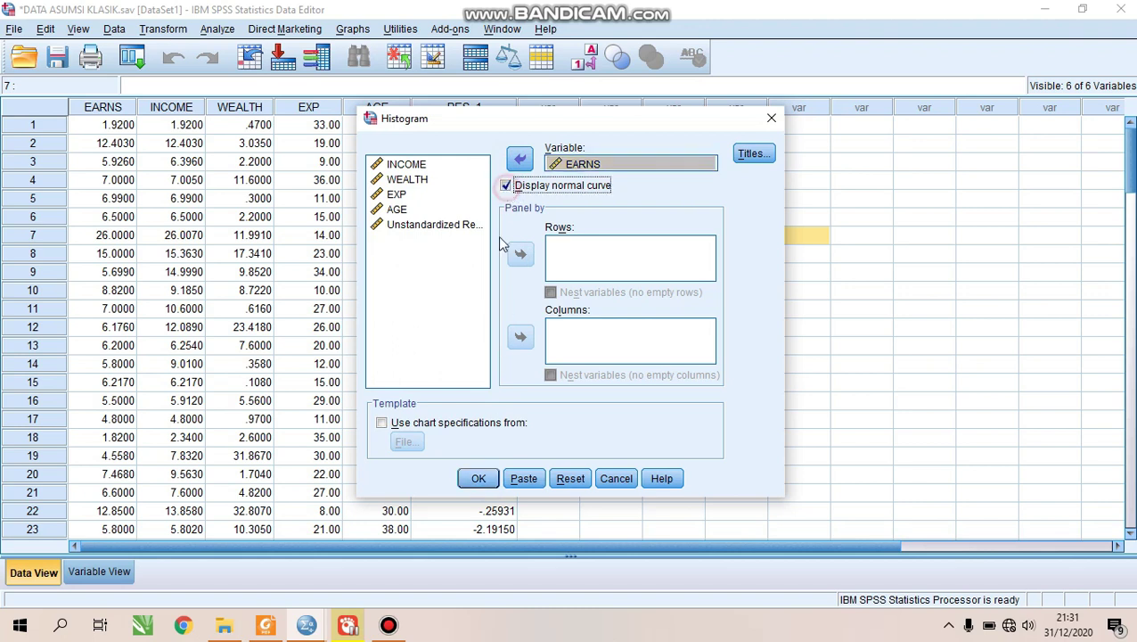
left_click(478, 478)
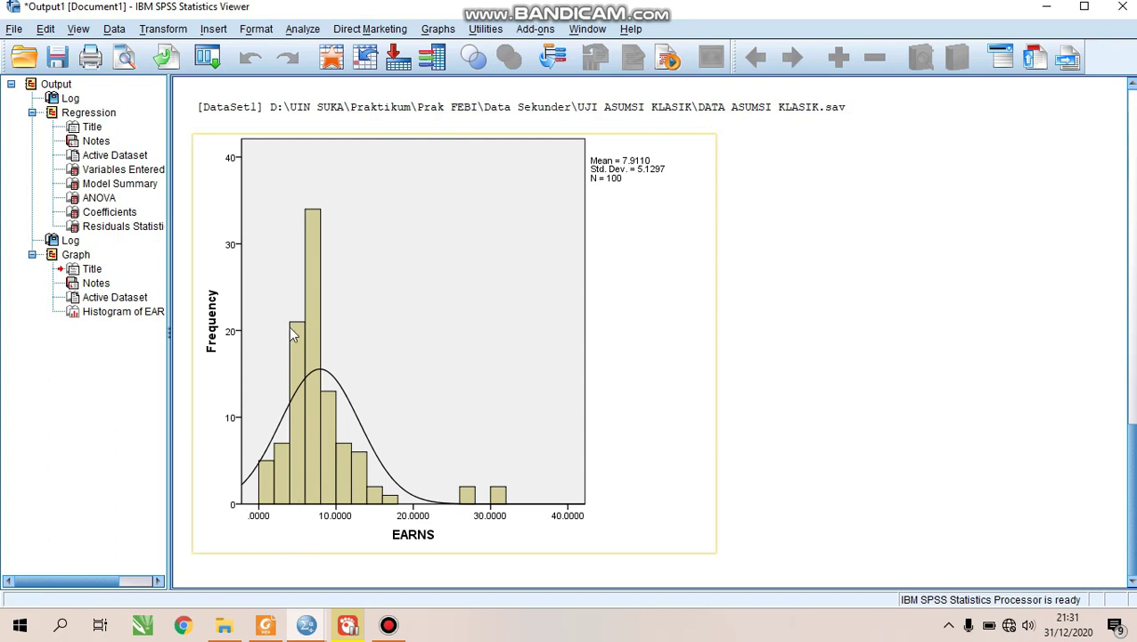
left_click(266, 625)
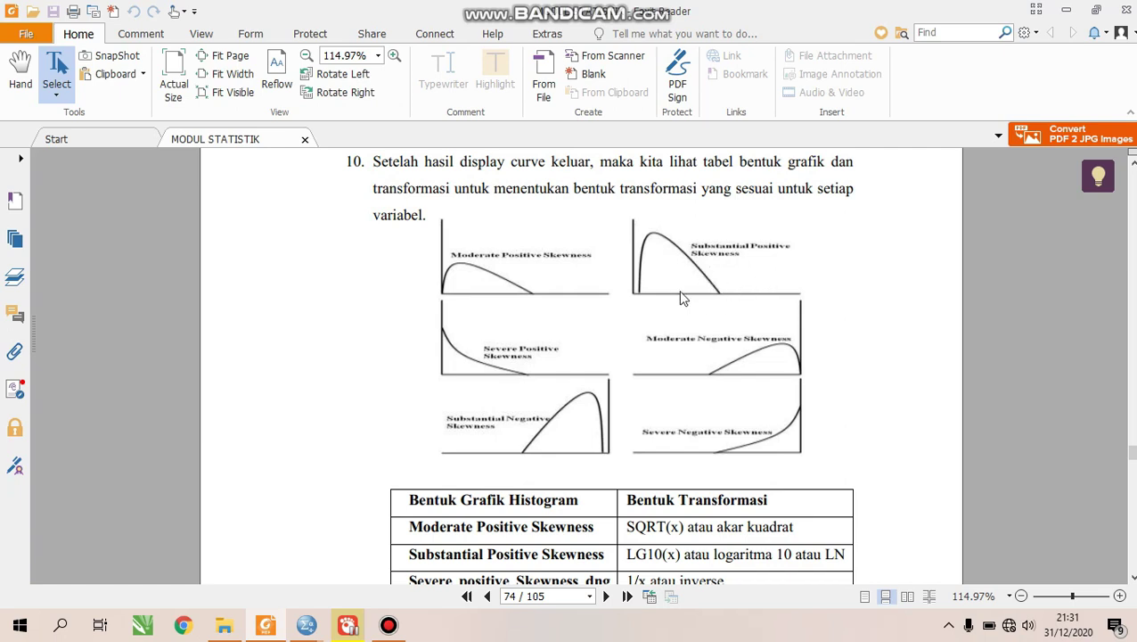
Return to the SPSS dataset and plot a legacy histogram of INCOME in place of EARNS, with the normal curve displayed
key("alt+Tab")
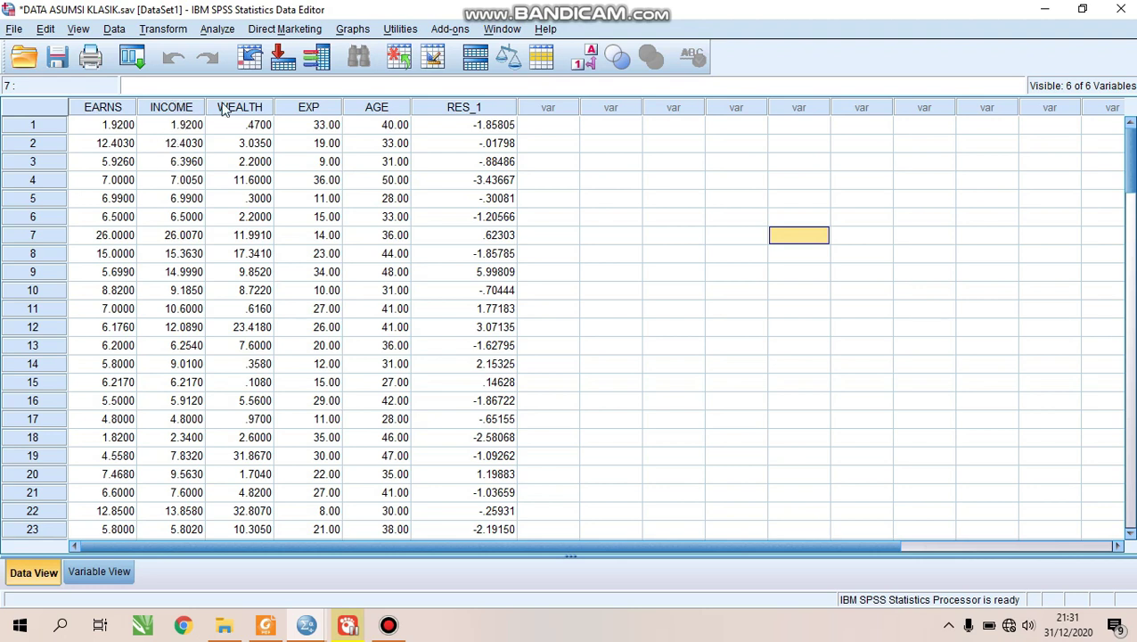
left_click(353, 28)
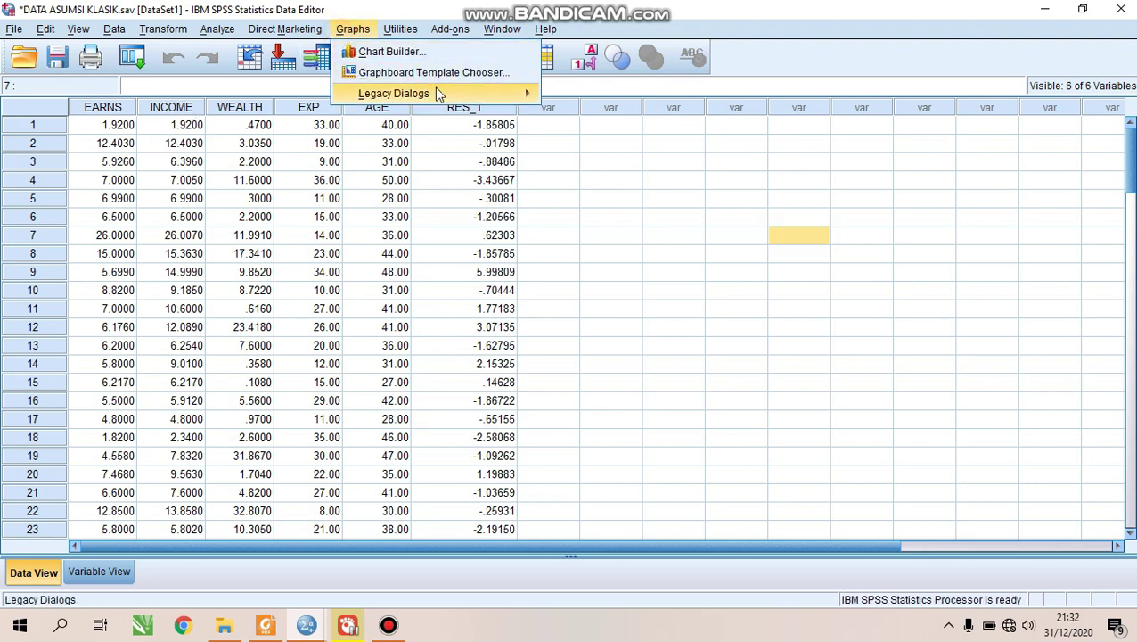
mouse_move(439, 93)
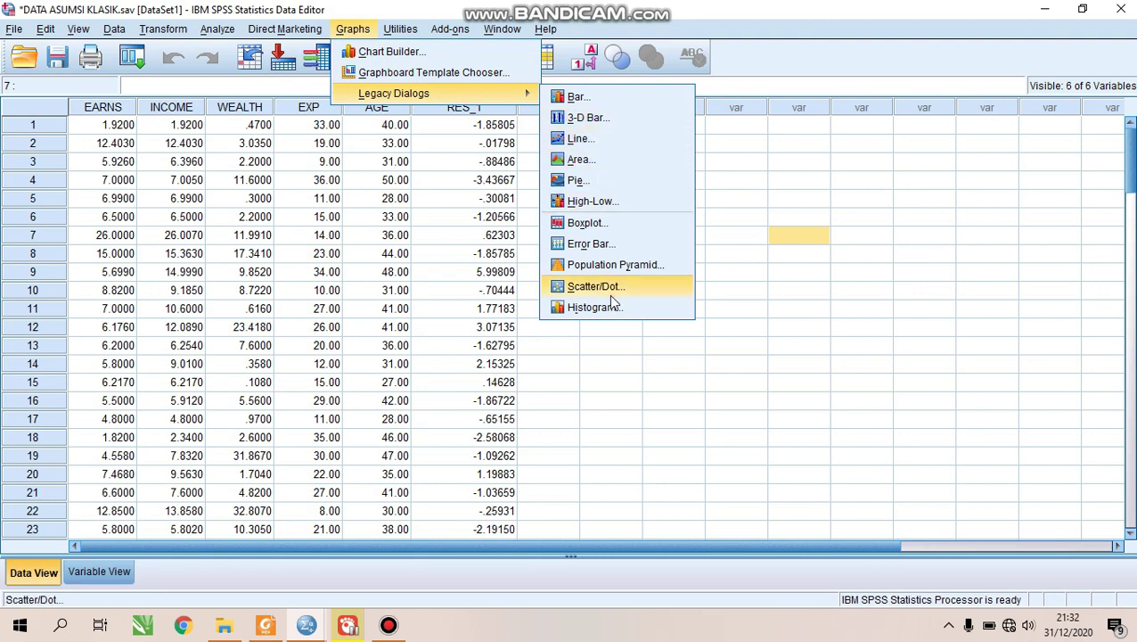
left_click(594, 308)
left_click(558, 162)
left_click(519, 159)
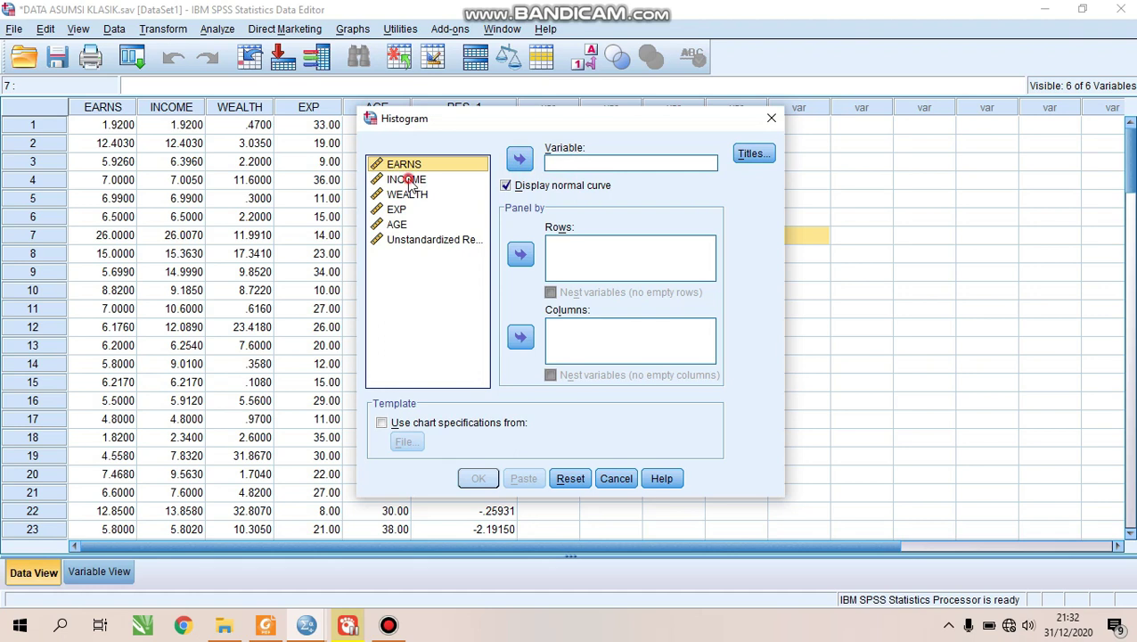
left_click(412, 182)
left_click(520, 158)
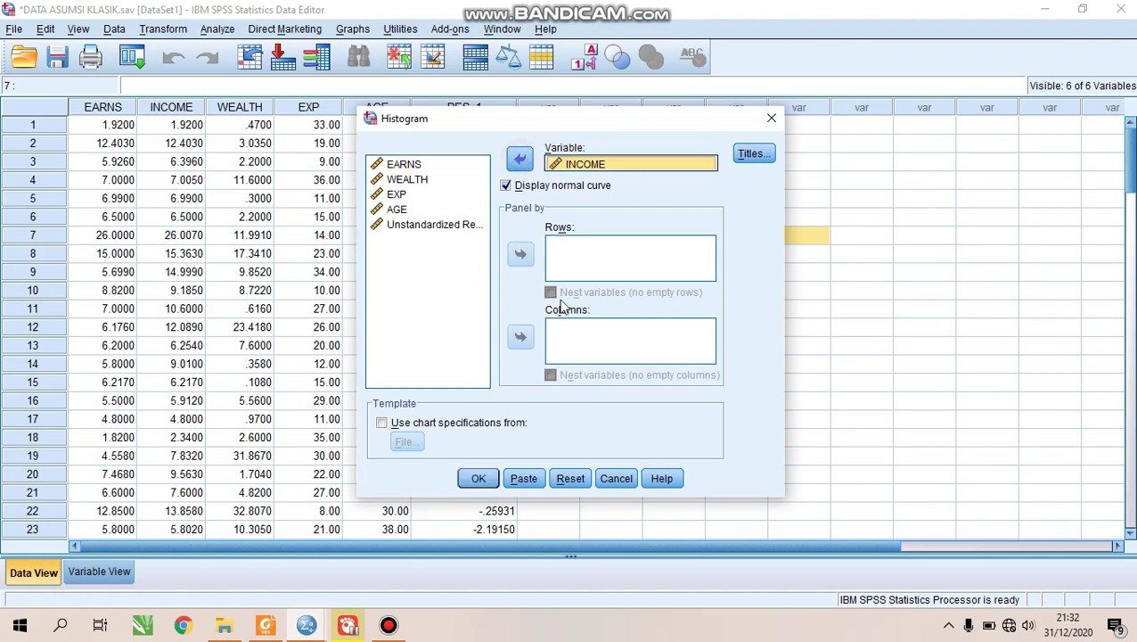
left_click(478, 478)
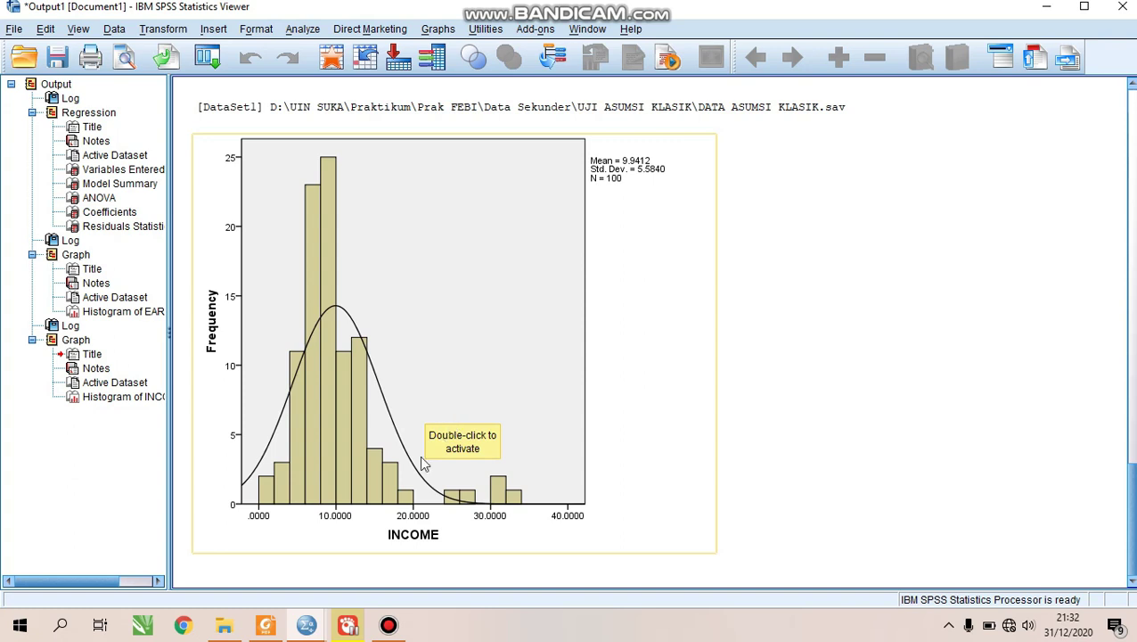
Review the EARNS and INCOME histograms and compare them with the skewness curve shapes in the MODUL STATISTIK PDF
scroll(593, 421, "up", 5)
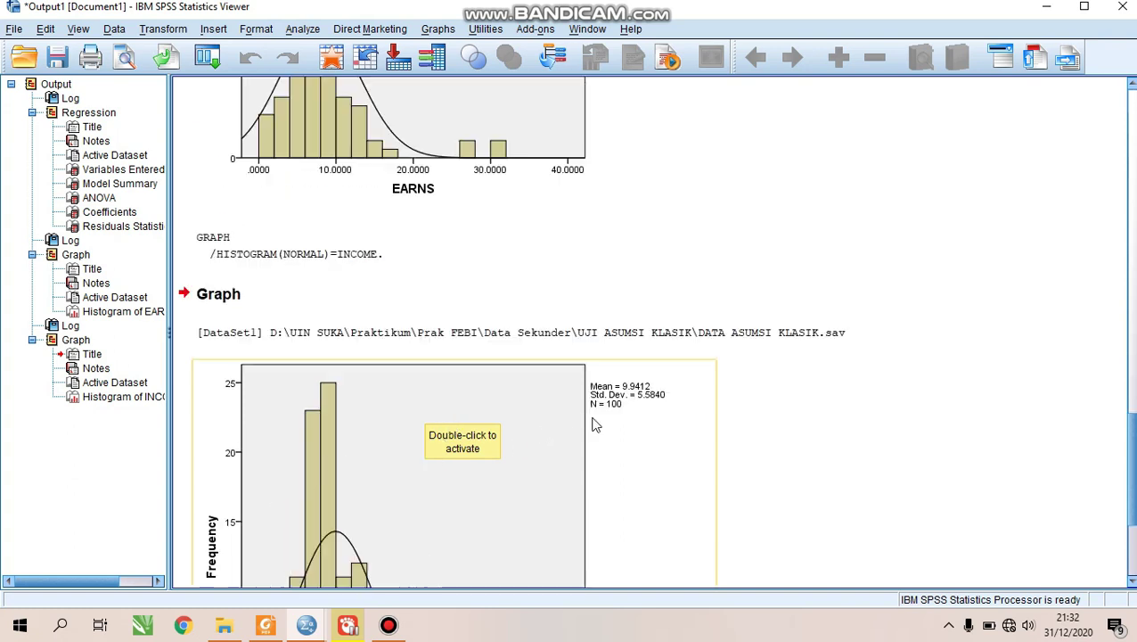
scroll(432, 375, "down", 5)
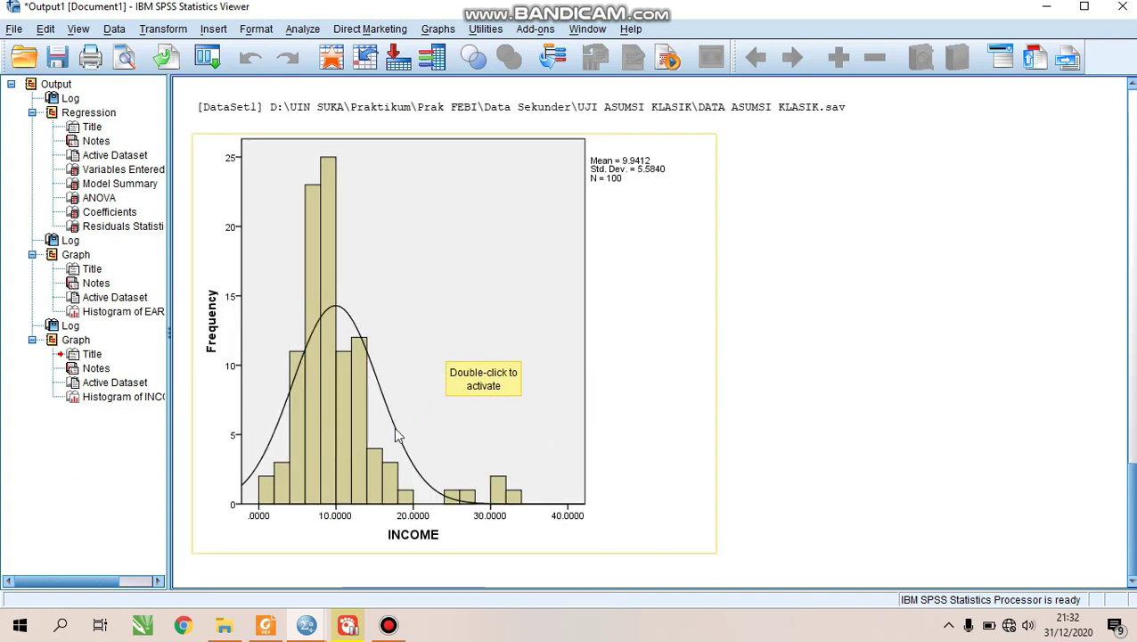
left_click(266, 625)
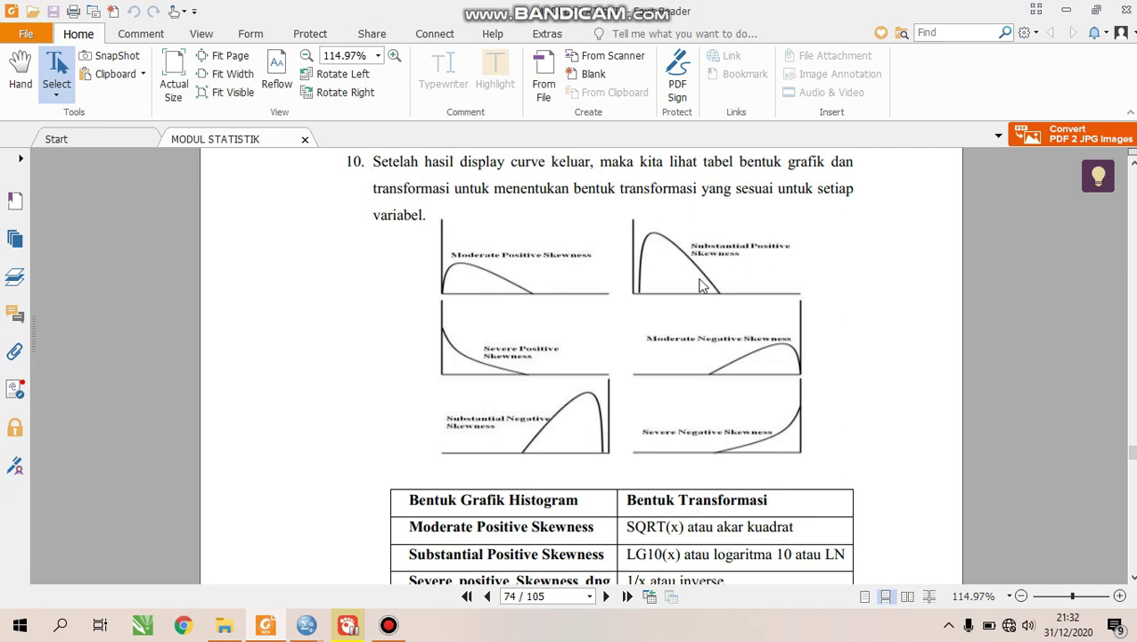
Return to the SPSS dataset and plot a legacy histogram of WEALTH in place of INCOME, with the normal curve displayed
mouse_move(319, 624)
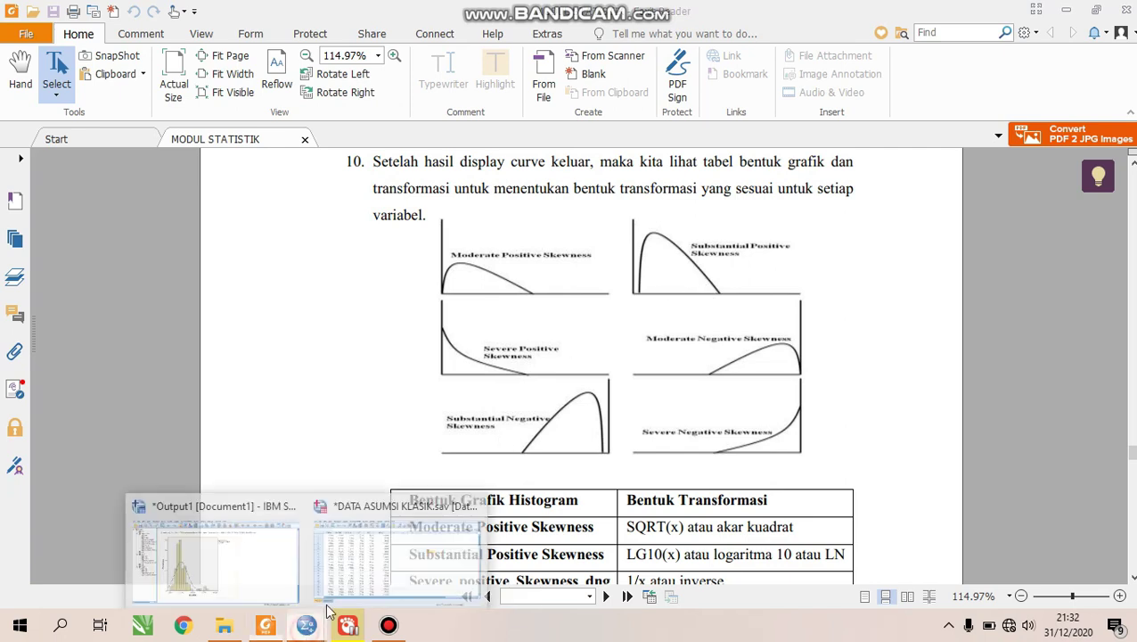
left_click(370, 547)
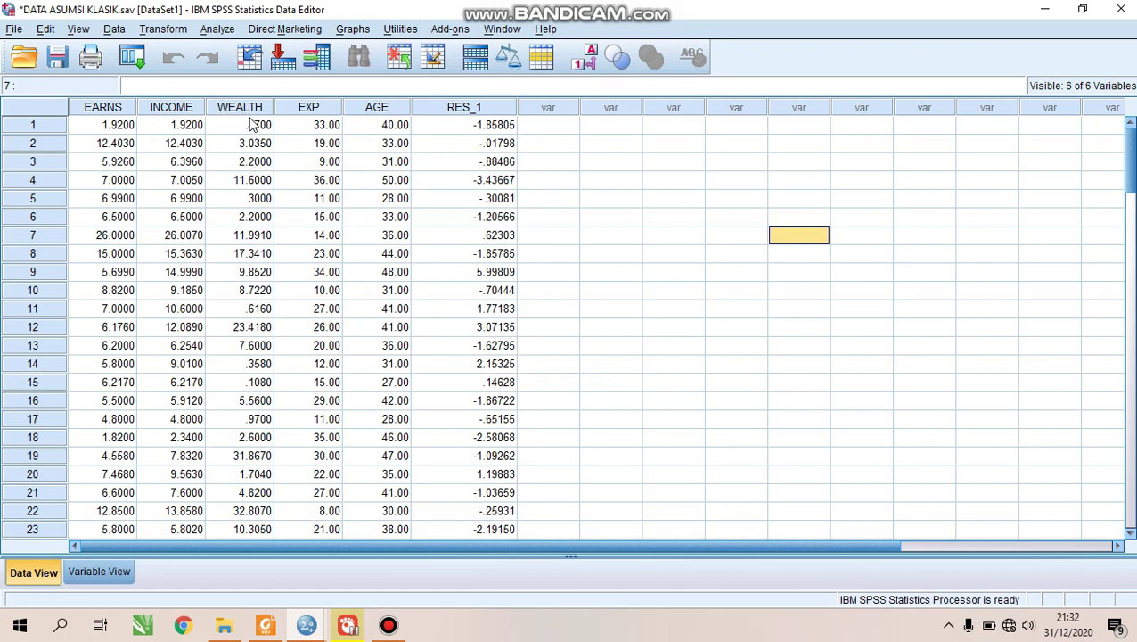
left_click(346, 32)
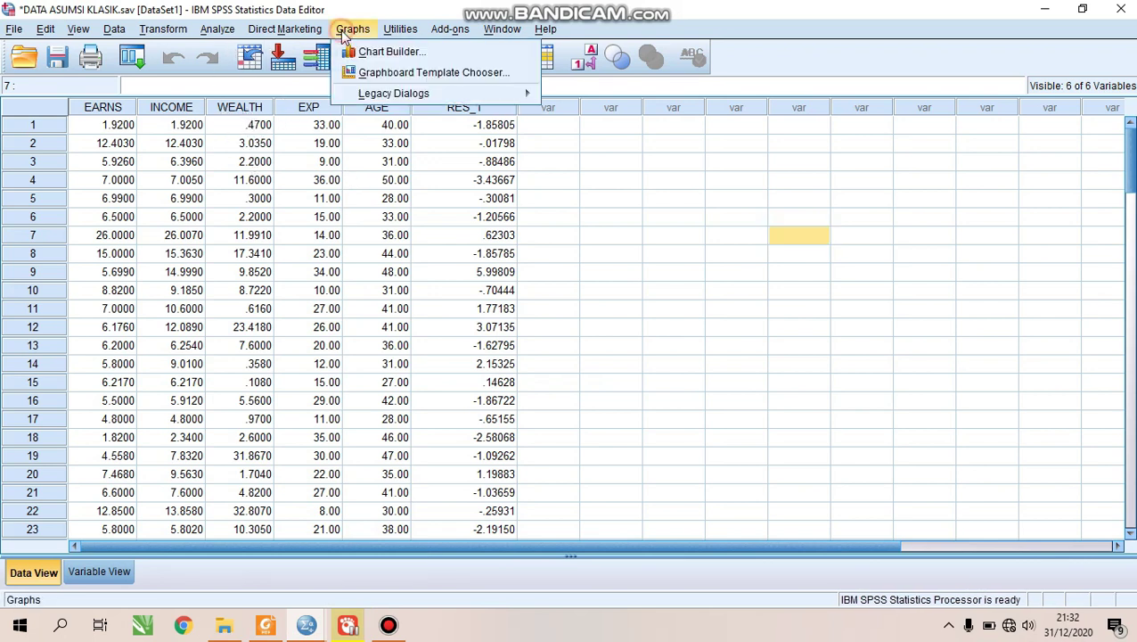
mouse_move(467, 92)
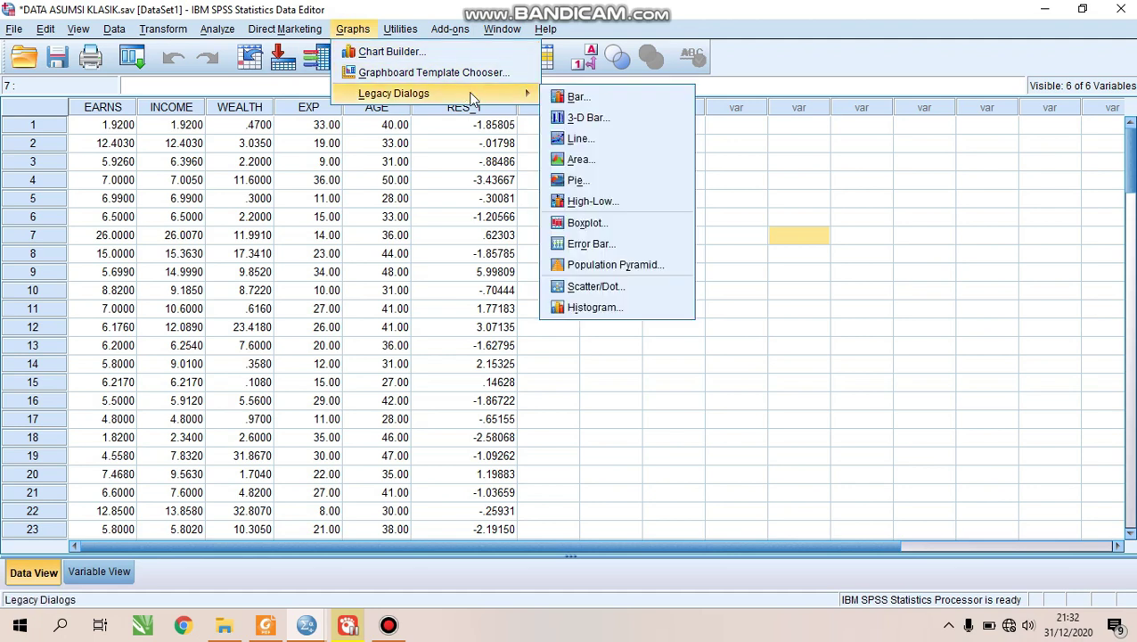
left_click(615, 307)
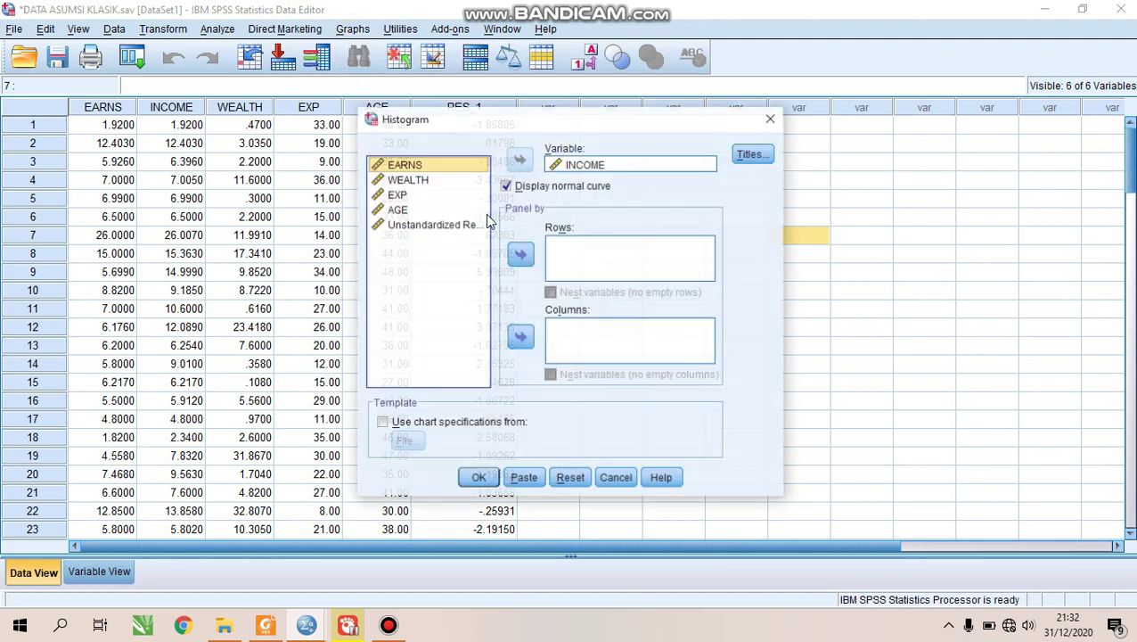
left_click(578, 165)
left_click(520, 159)
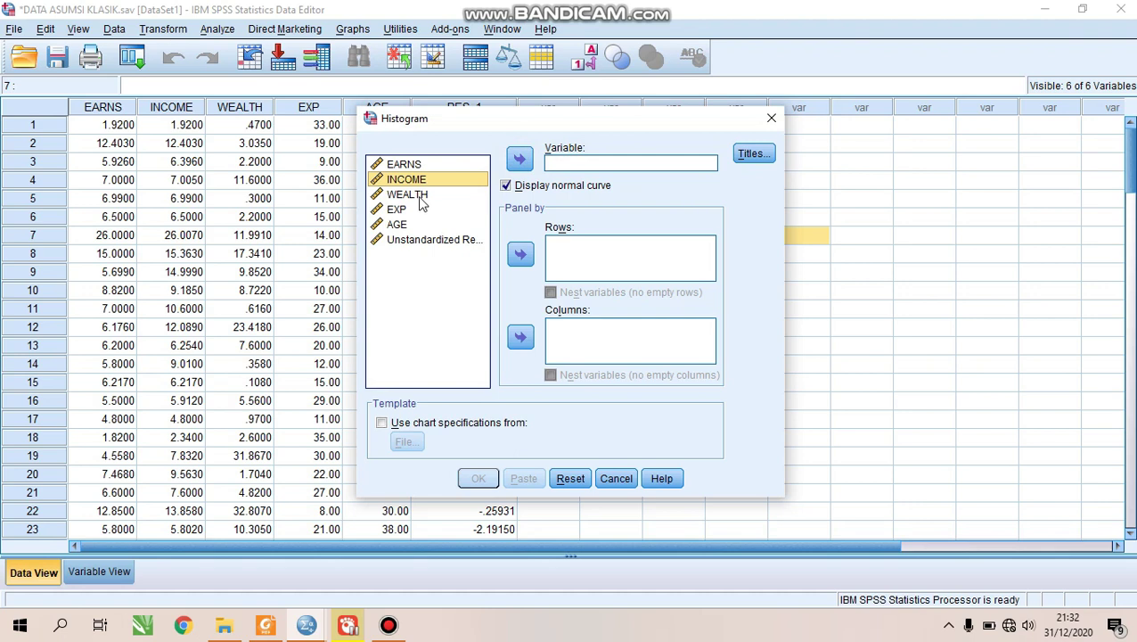
left_click(422, 196)
left_click(526, 159)
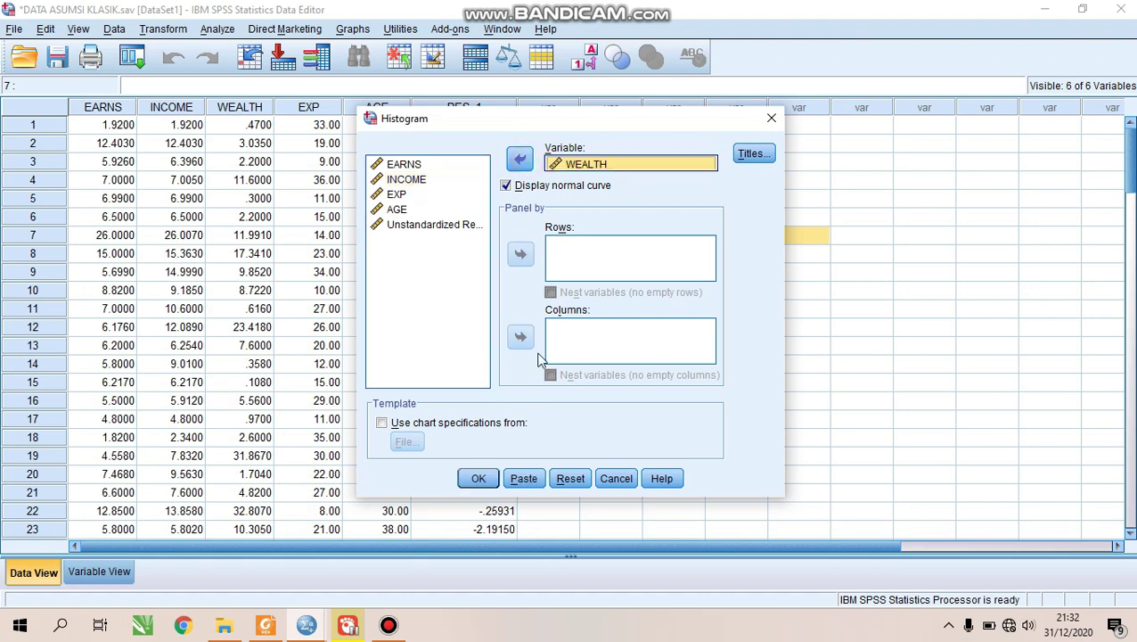
left_click(490, 481)
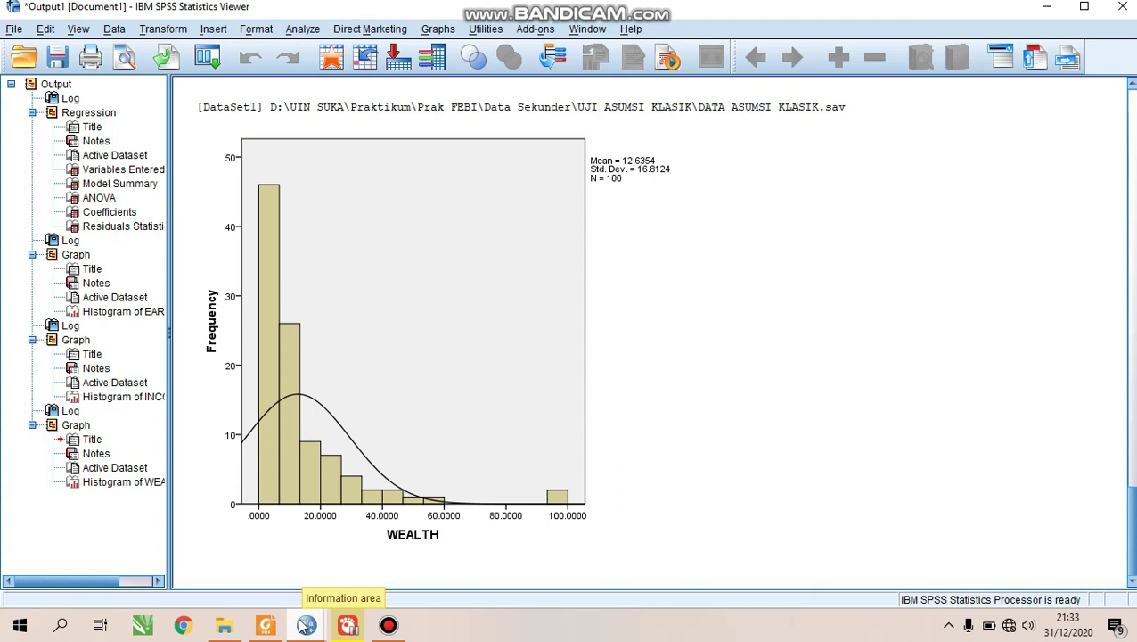
Switch to the MODUL STATISTIK PDF and read the table matching histogram shapes to data transformations
left_click(265, 626)
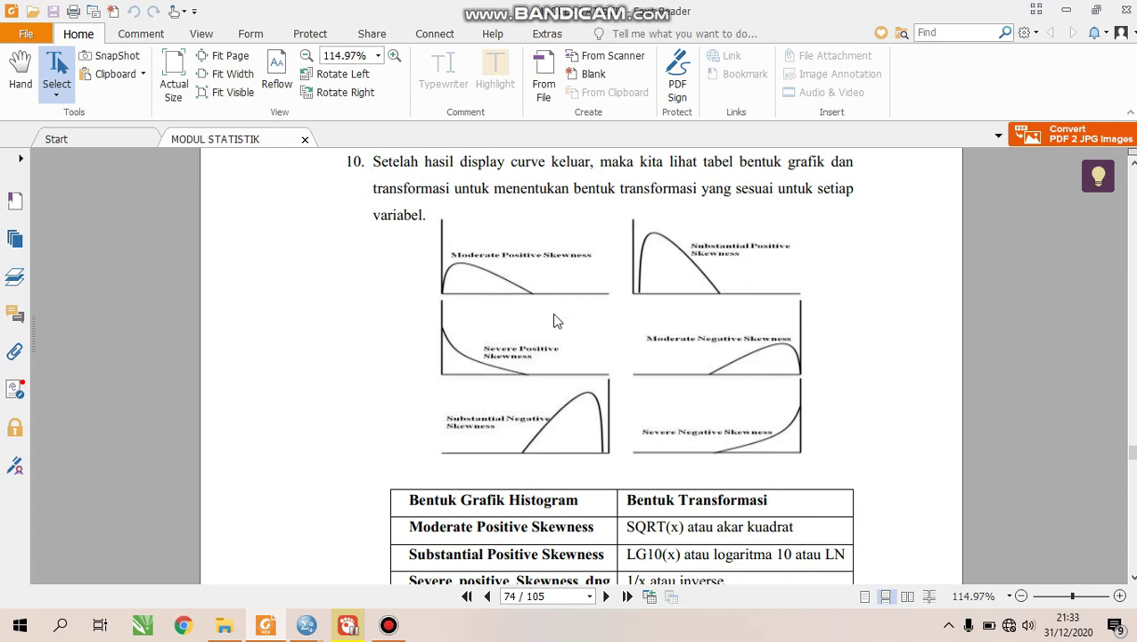
scroll(631, 349, "down", 1)
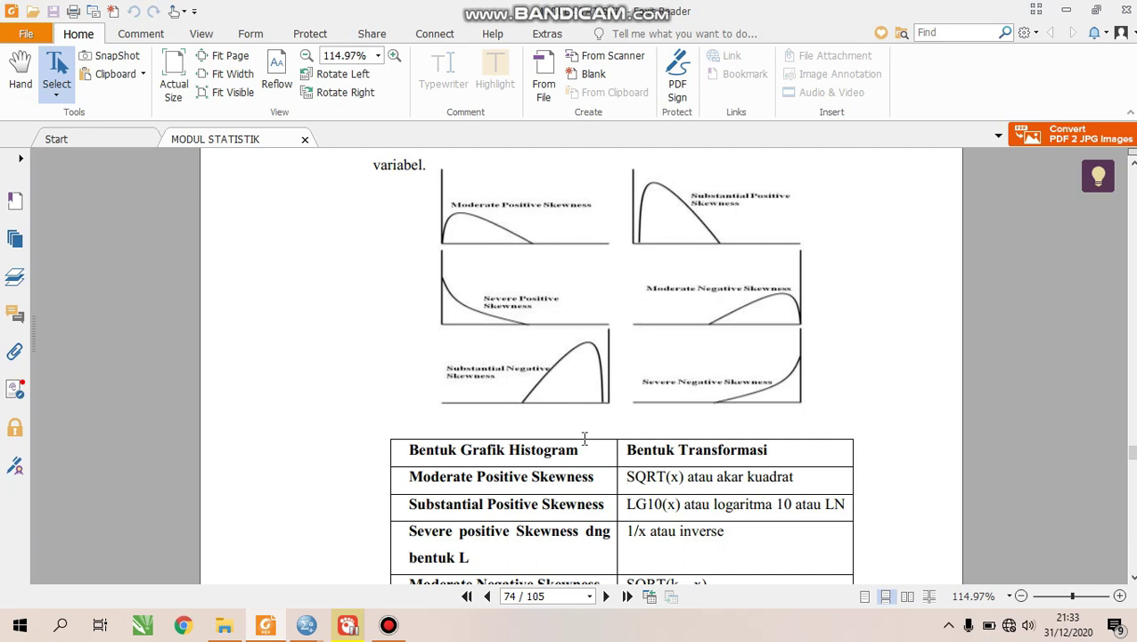
scroll(584, 438, "down", 3)
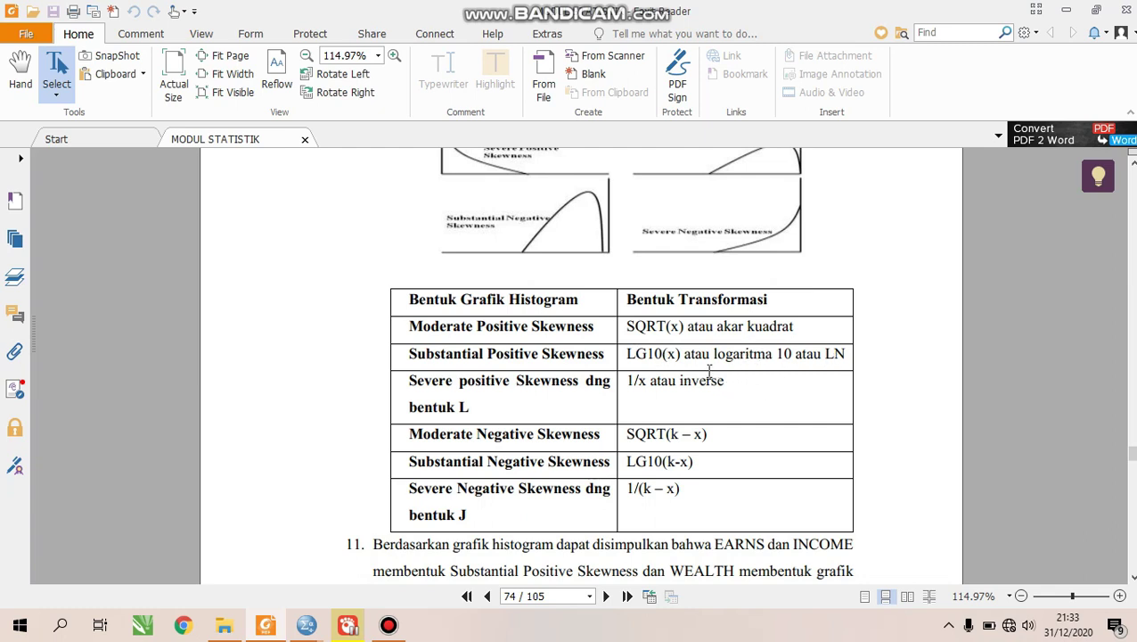
Return to the SPSS dataset and start computing a new variable with LNEARNS as the target variable
key("alt+Tab")
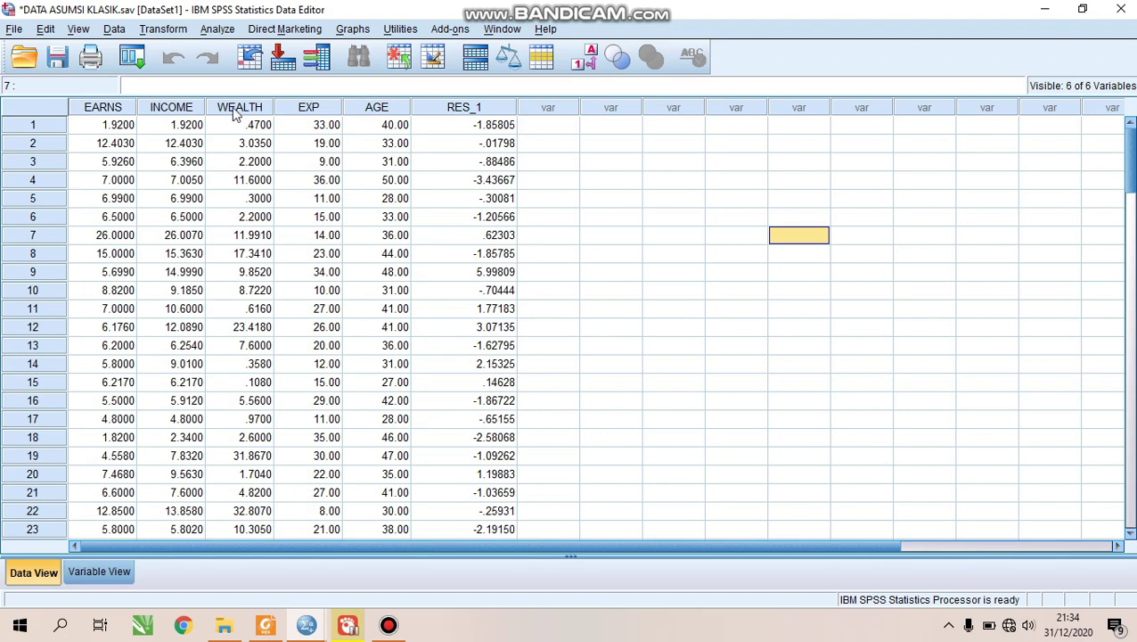
left_click(163, 29)
left_click(191, 51)
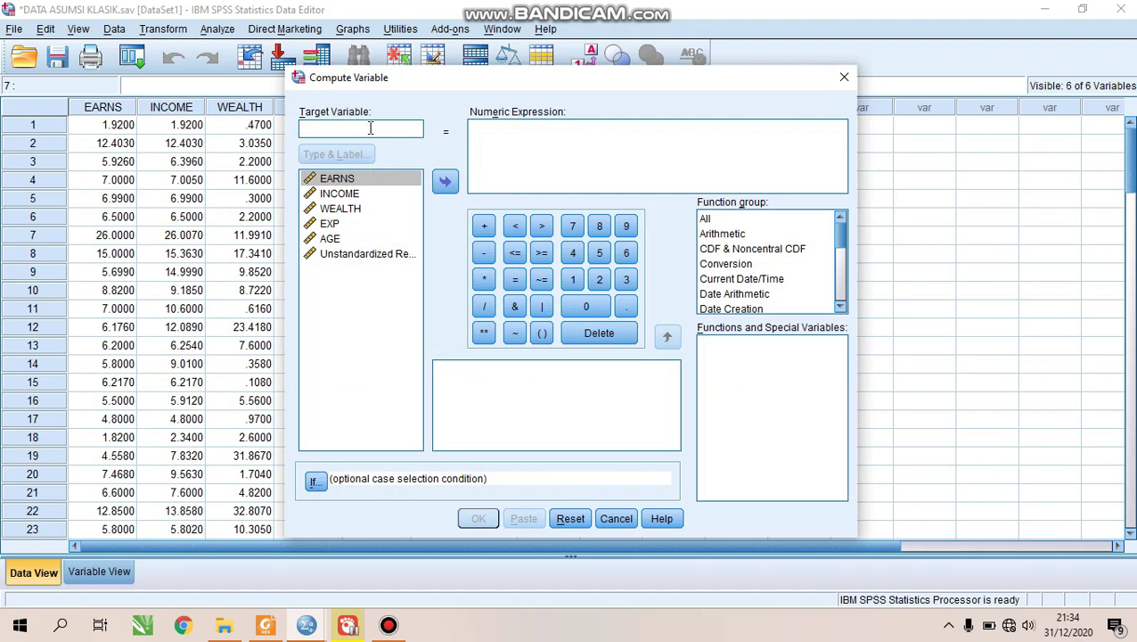
type("LNEARNS")
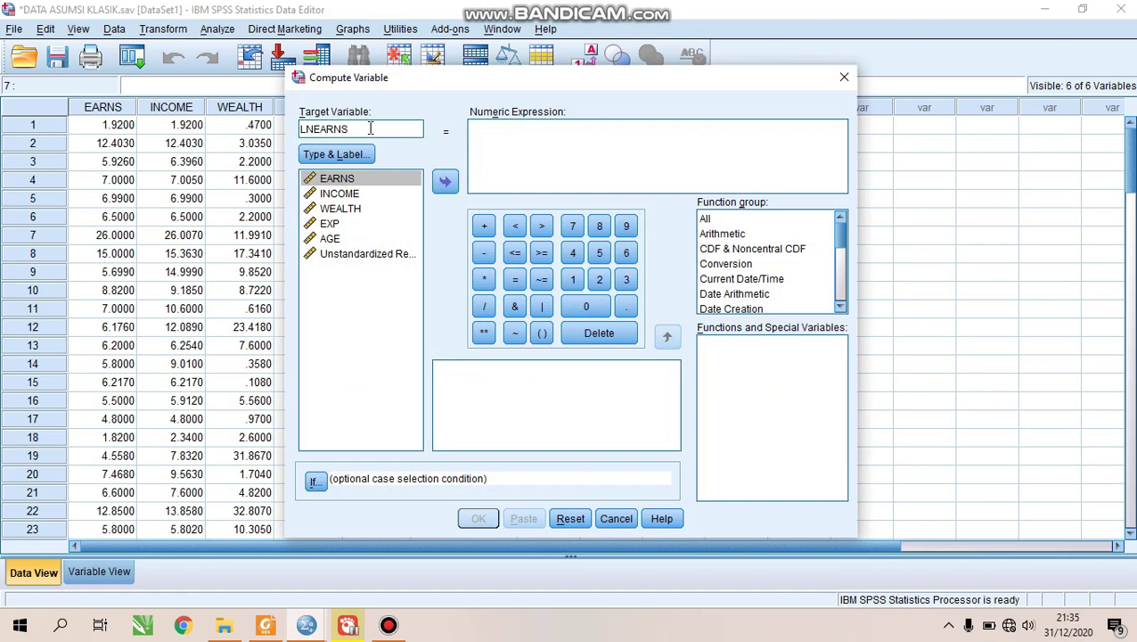
Set the LNEARNS expression to LN(EARNS) using the Ln function, compute the variable, and return to the dataset
left_click(491, 132)
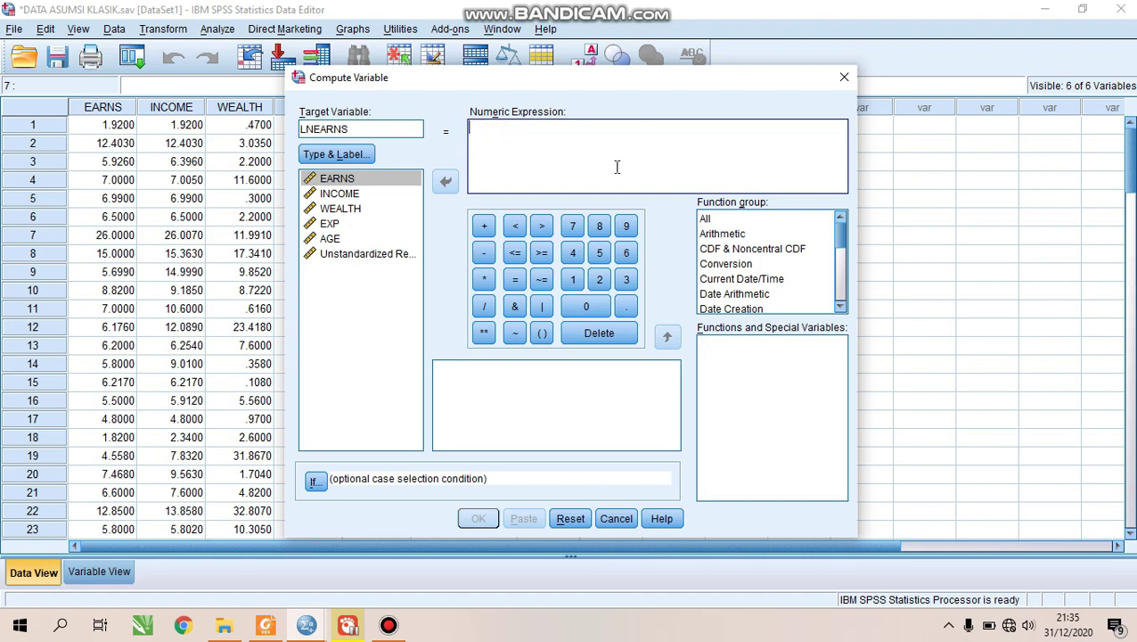
left_click(711, 221)
left_click(705, 220)
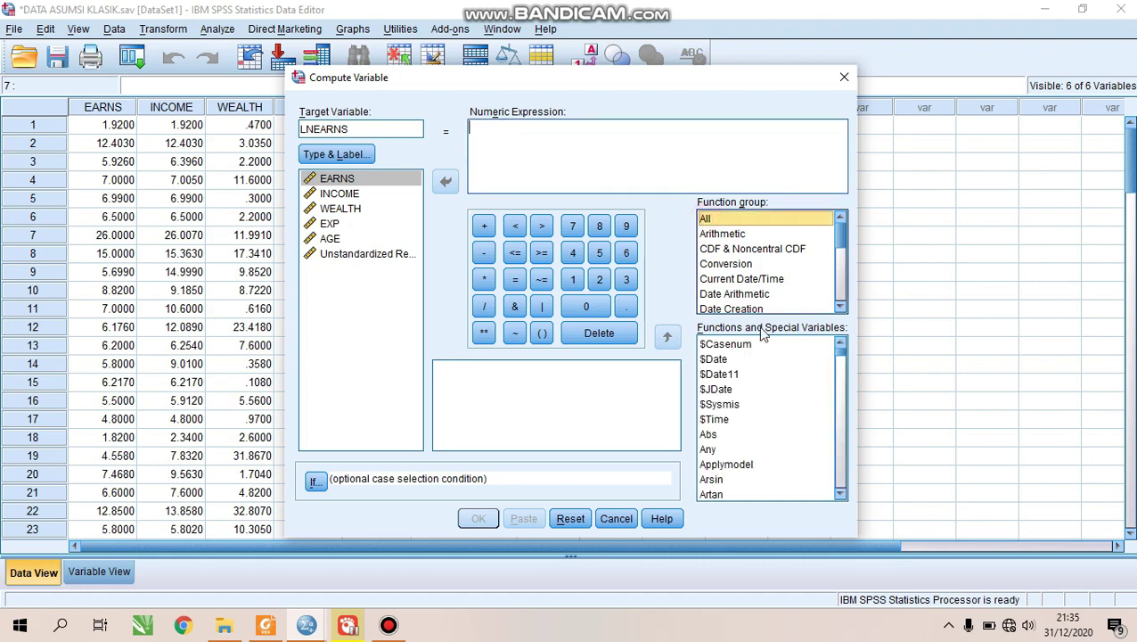
scroll(757, 426, "down", 20)
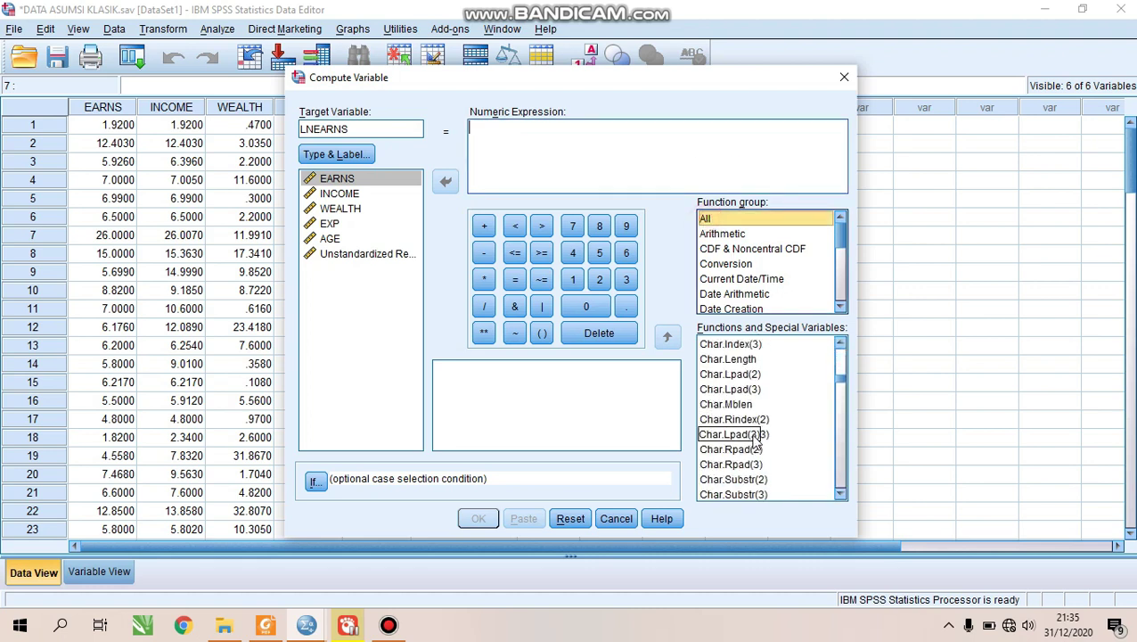
scroll(755, 442, "down", 6)
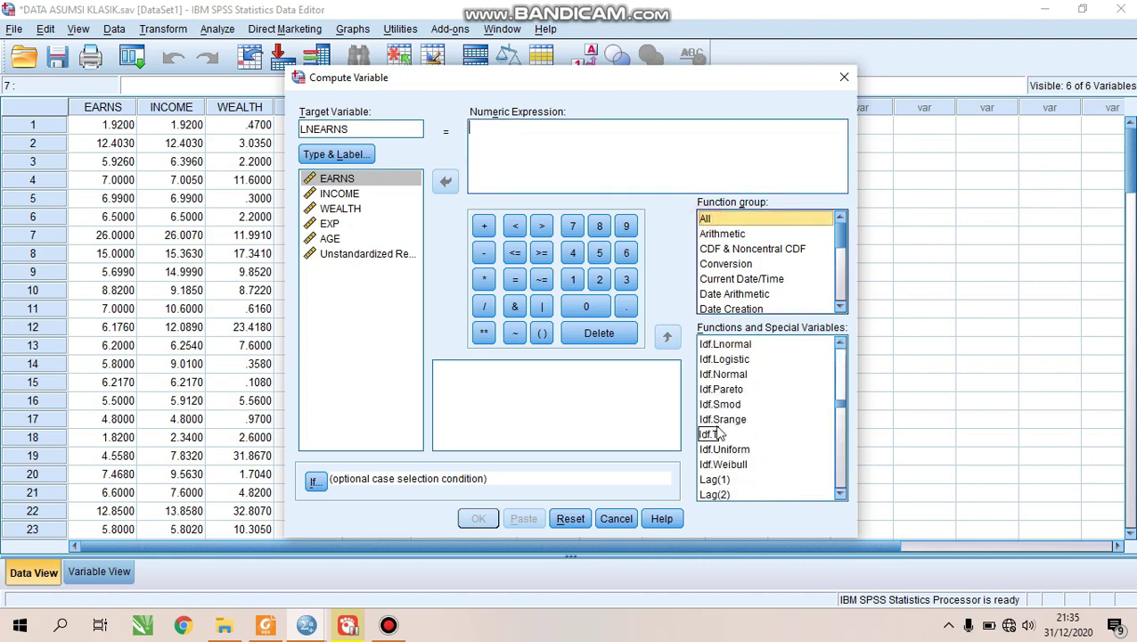
scroll(727, 419, "down", 1)
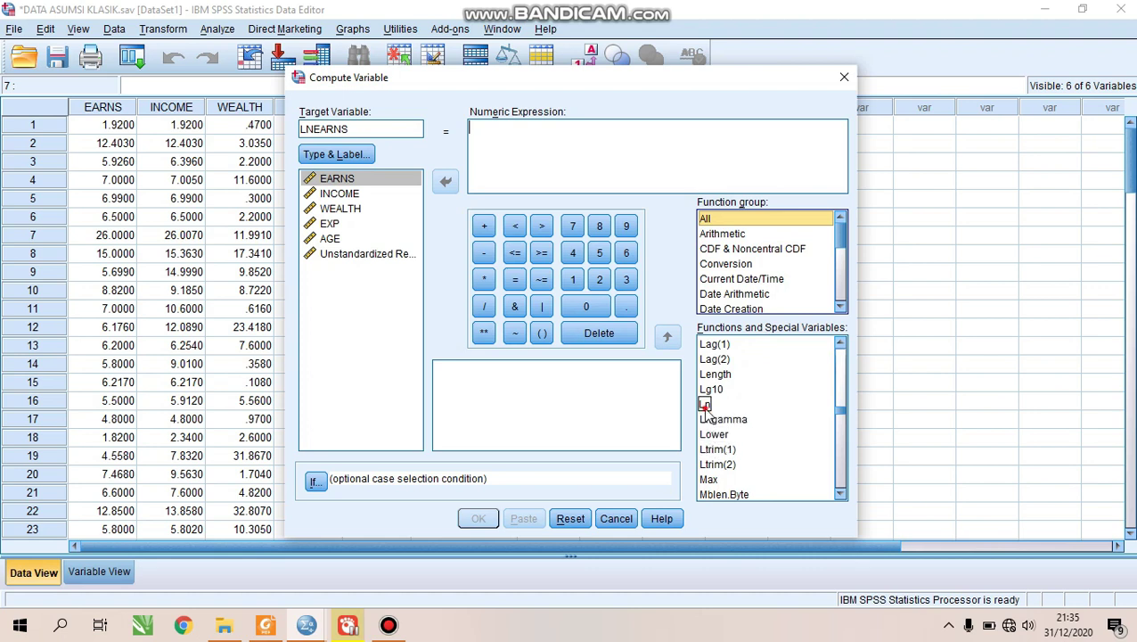
double_click(705, 404)
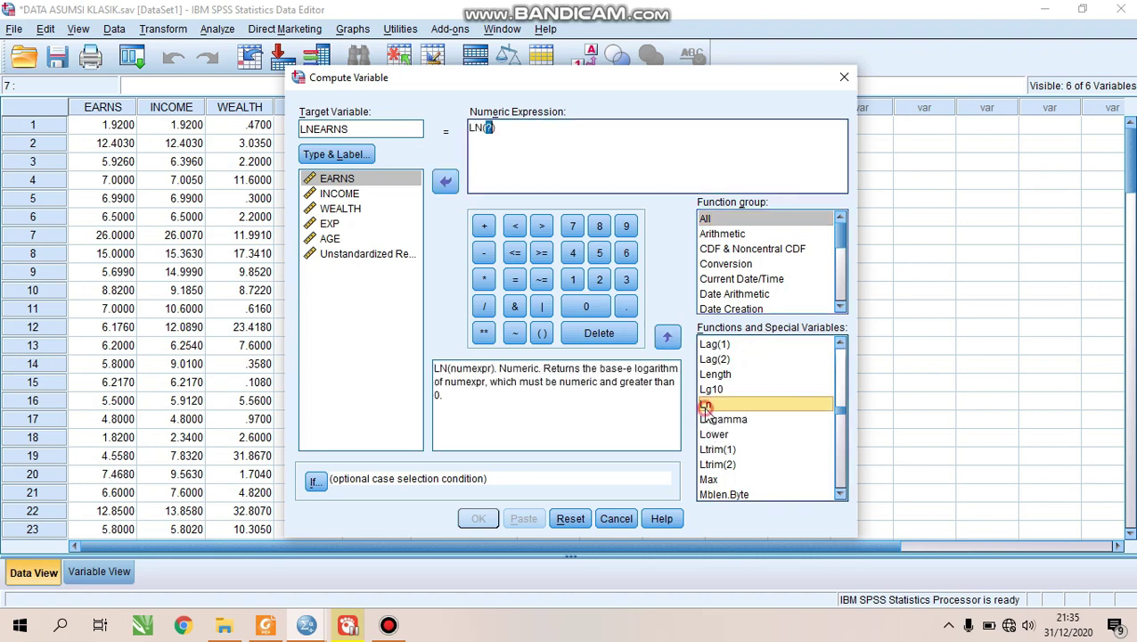
left_click(344, 182)
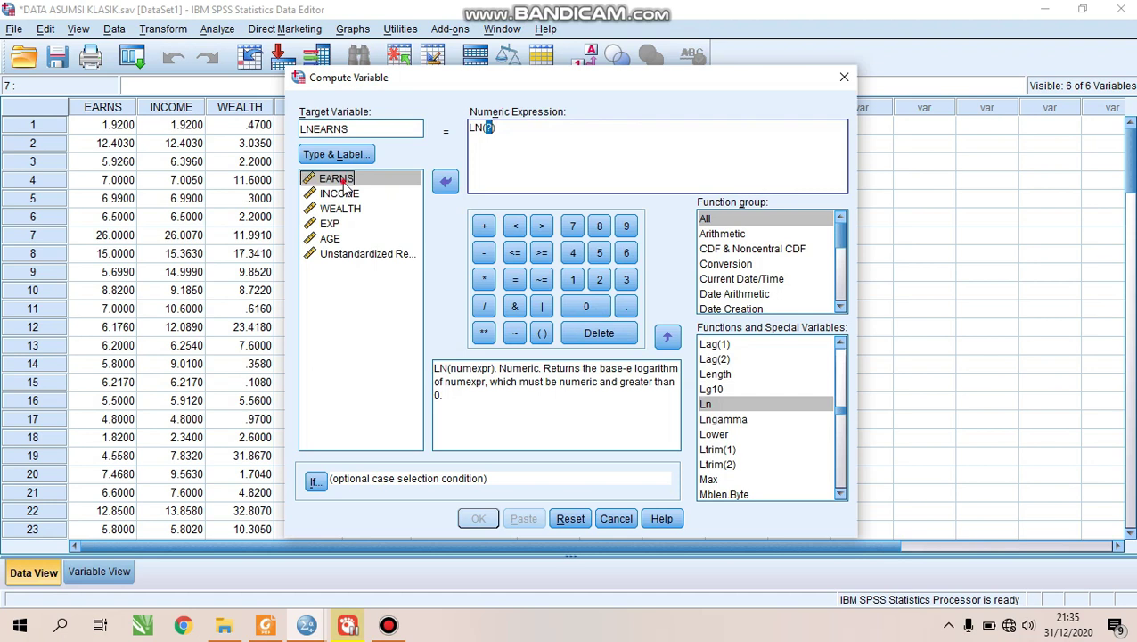
left_click(446, 182)
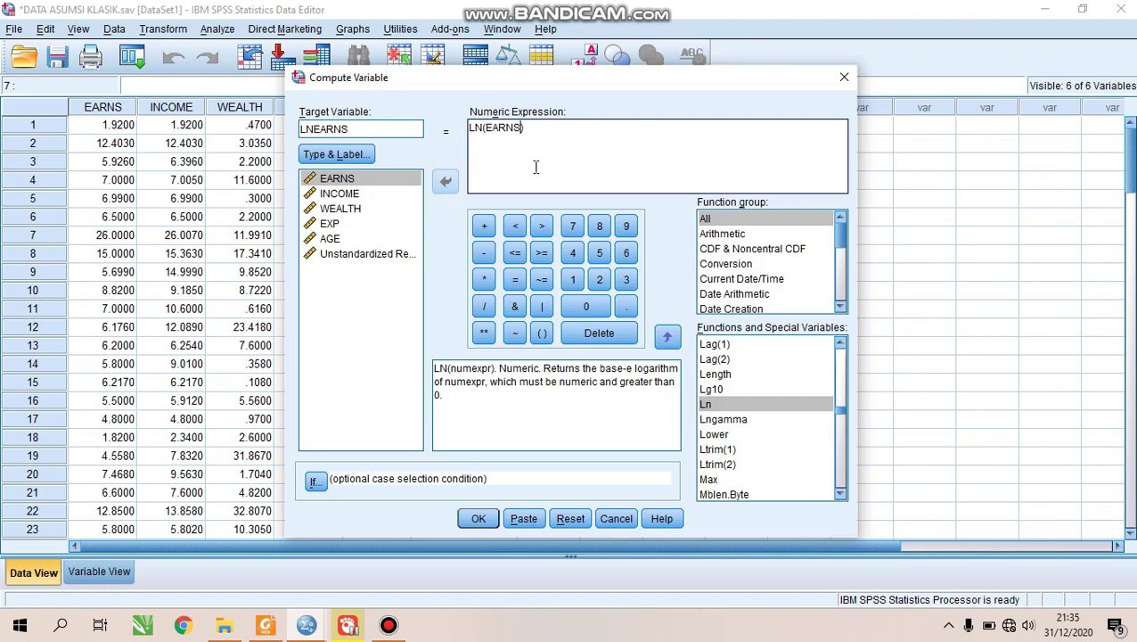
left_click(478, 518)
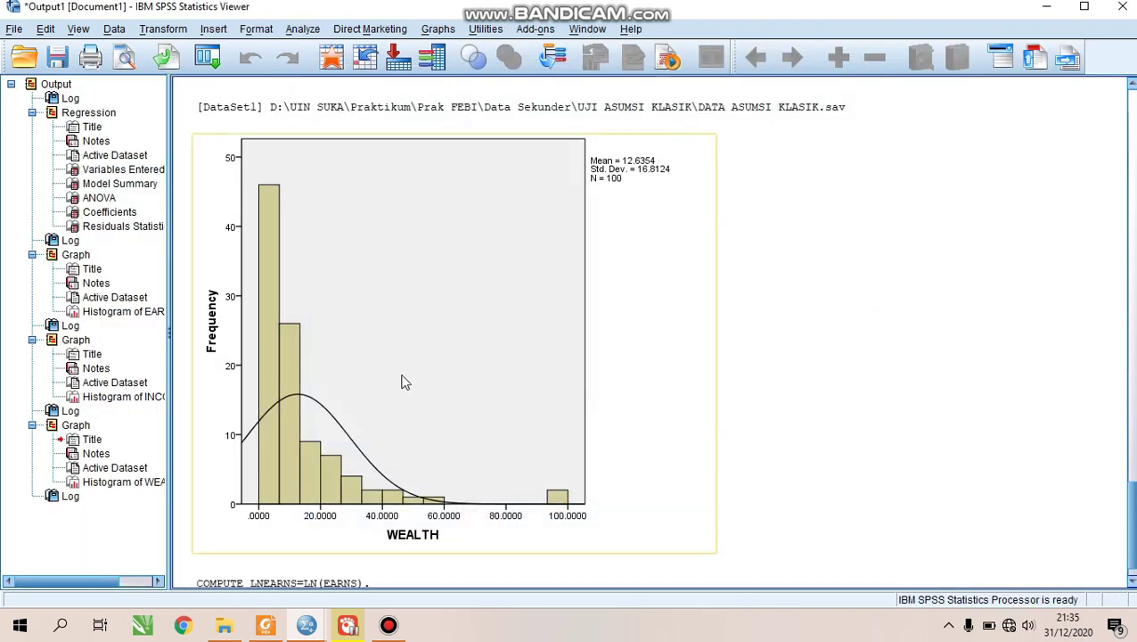
left_click(1046, 7)
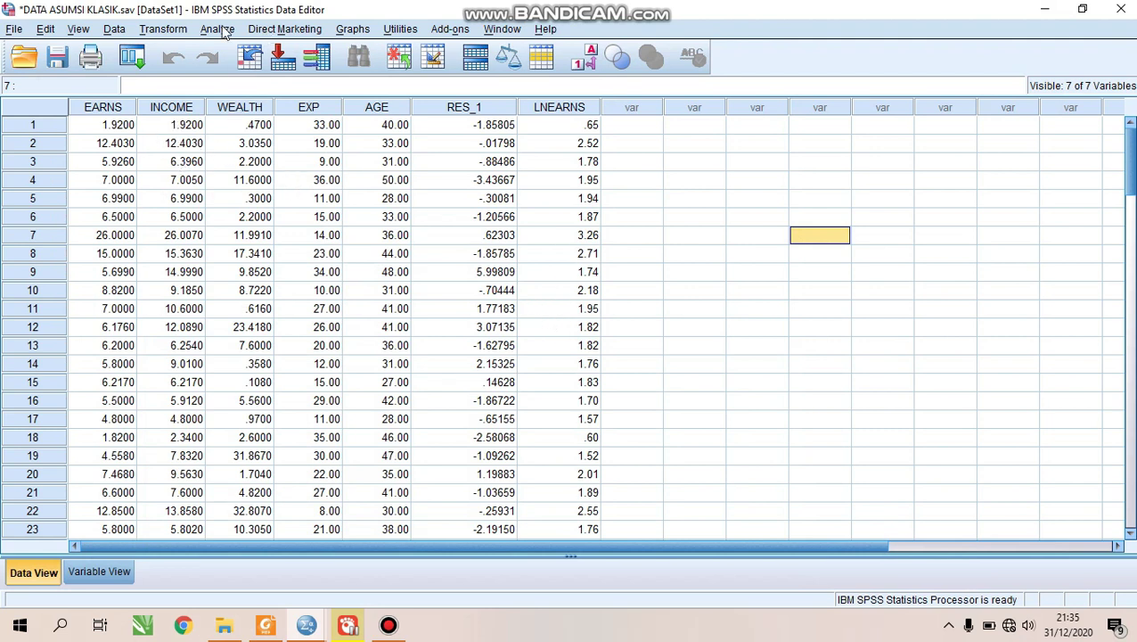
Compute a new variable LNINCOME with the expression LN(INCOME), and return to the dataset
left_click(169, 33)
left_click(183, 52)
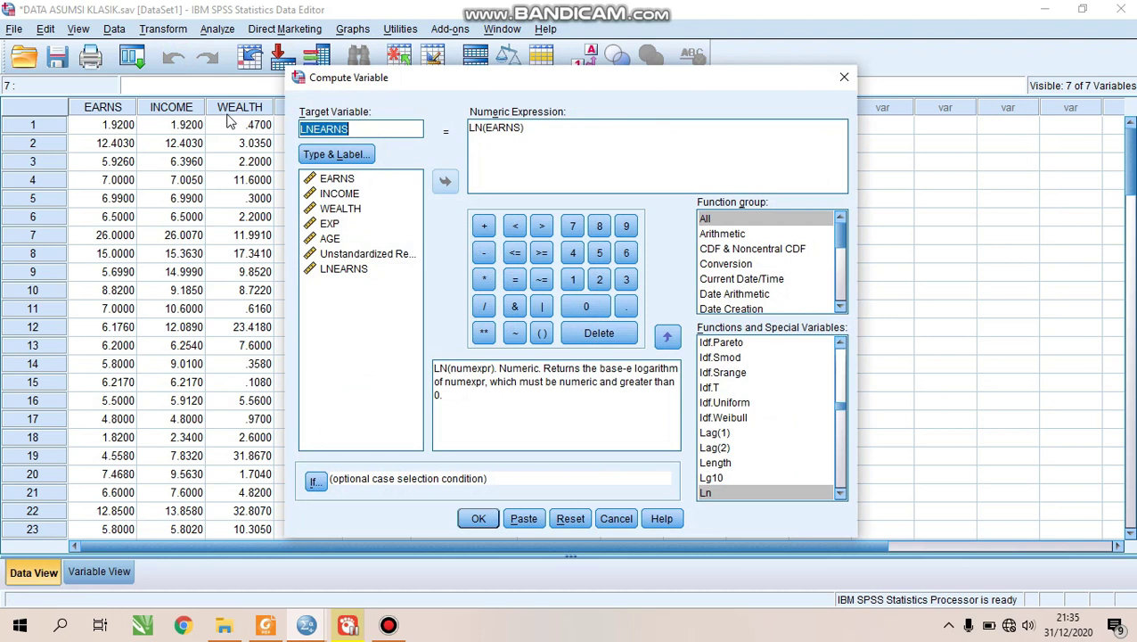
type("LN")
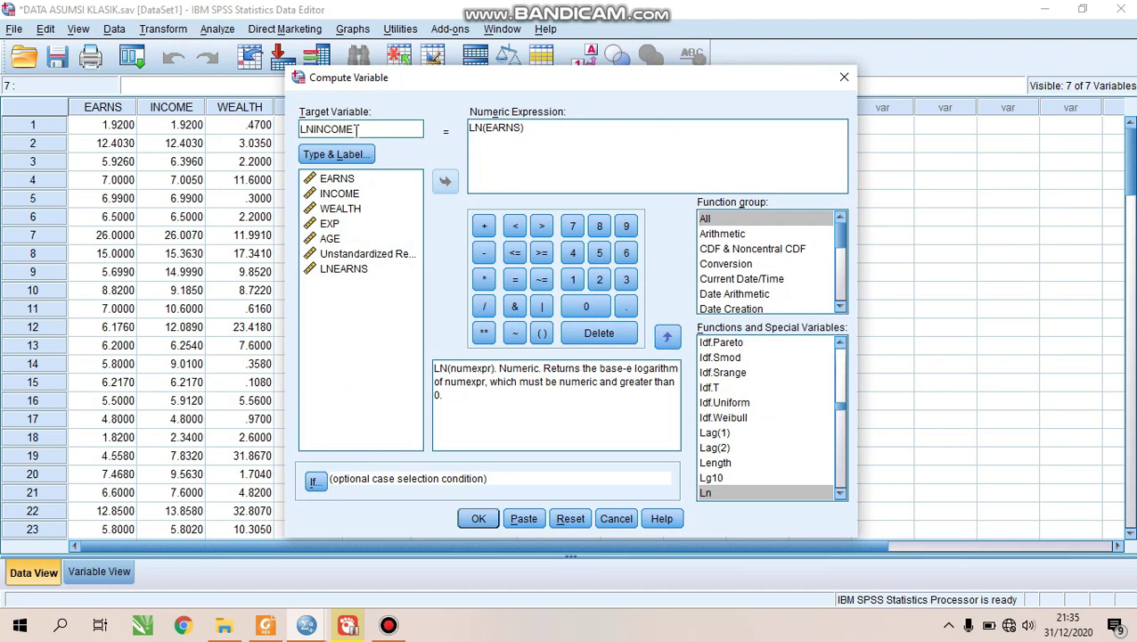
type("INCOME")
left_click(527, 131)
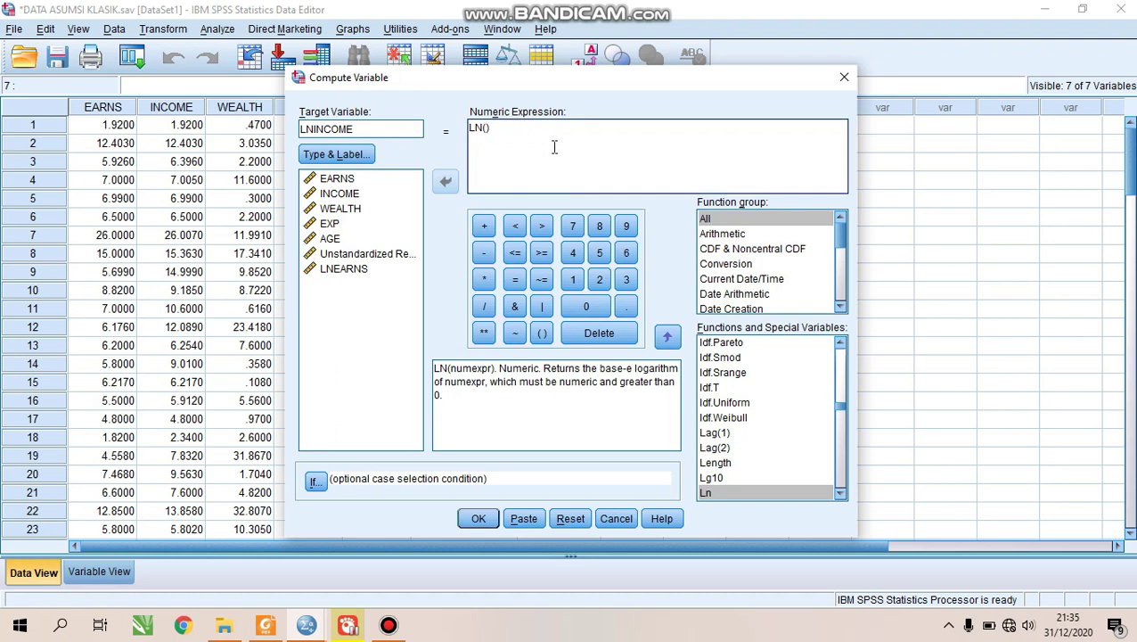
left_click(355, 193)
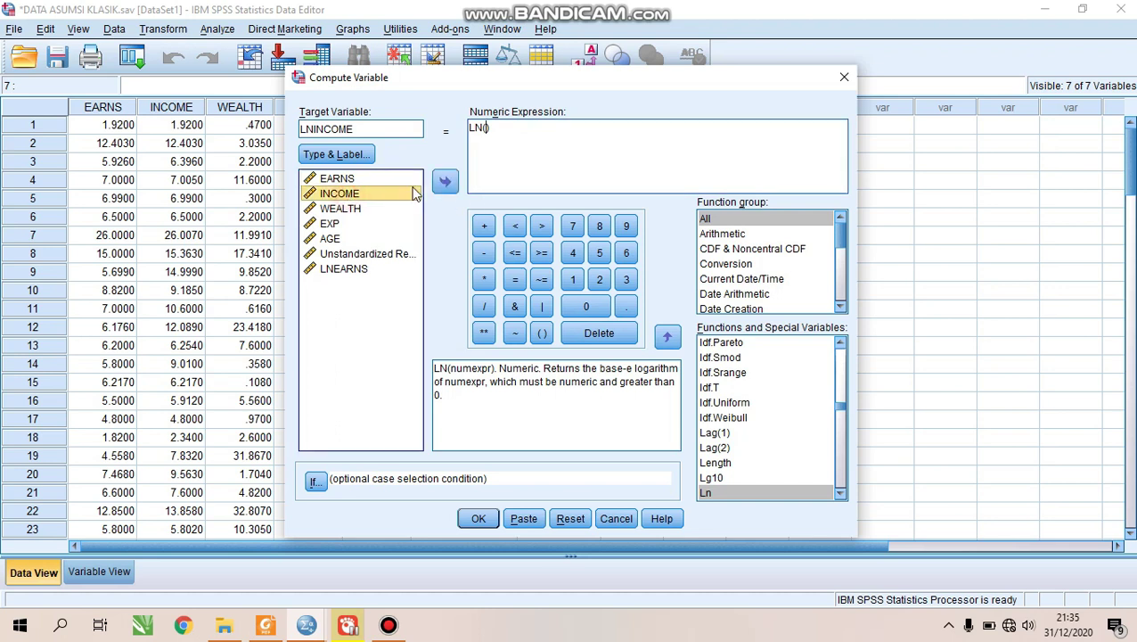
left_click(437, 183)
left_click(479, 518)
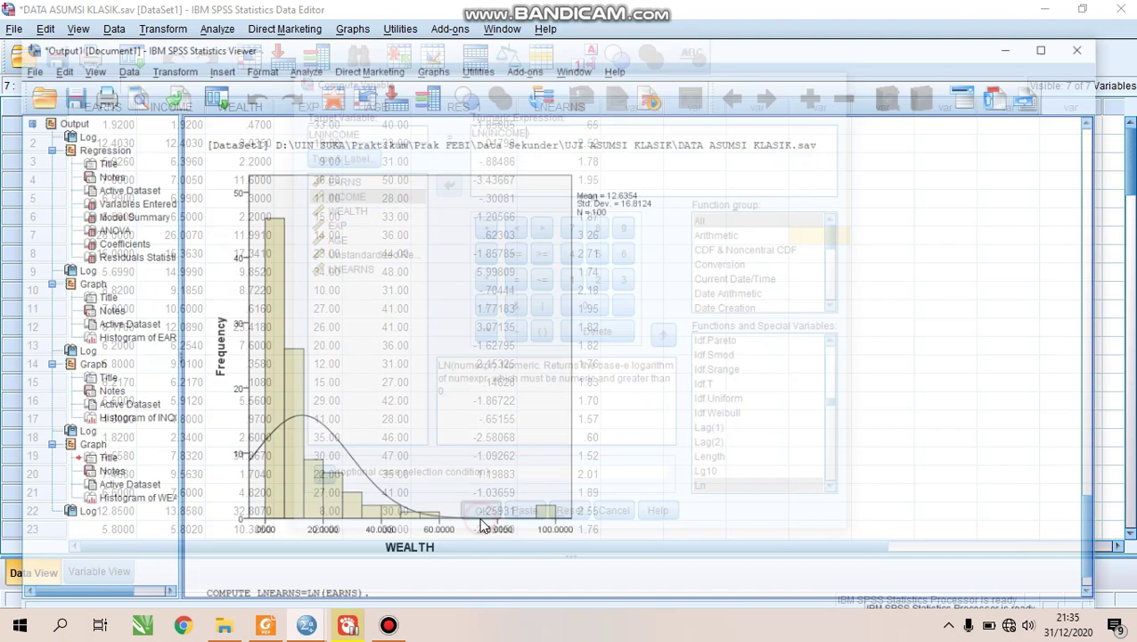
left_click(1046, 6)
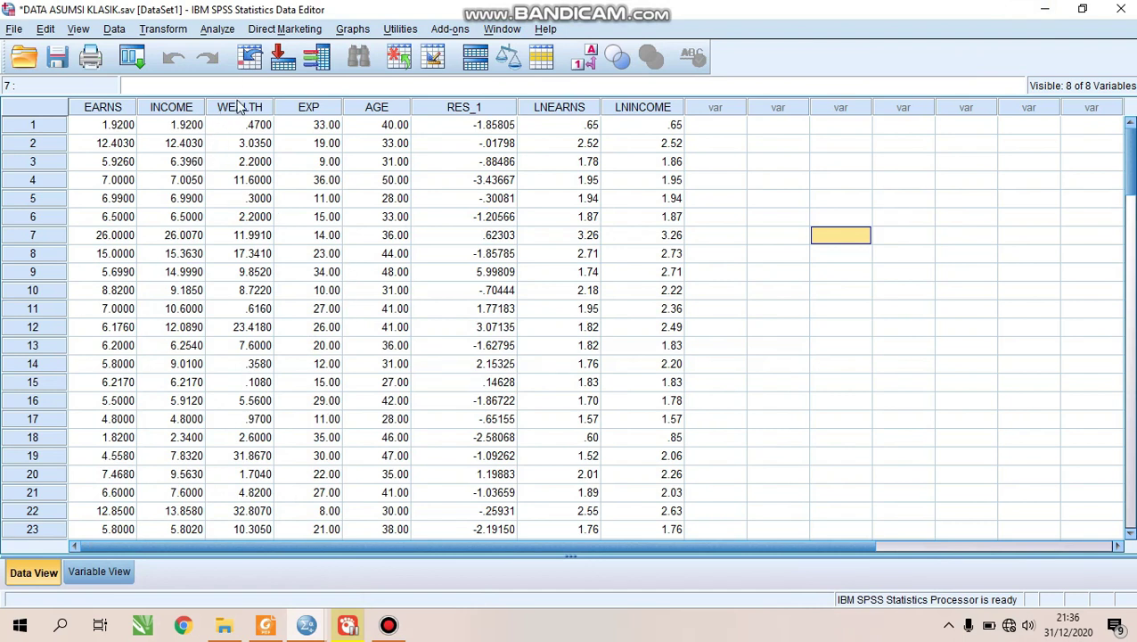
Start computing another variable and replace the target variable name with SQRTWEALTH
left_click(163, 29)
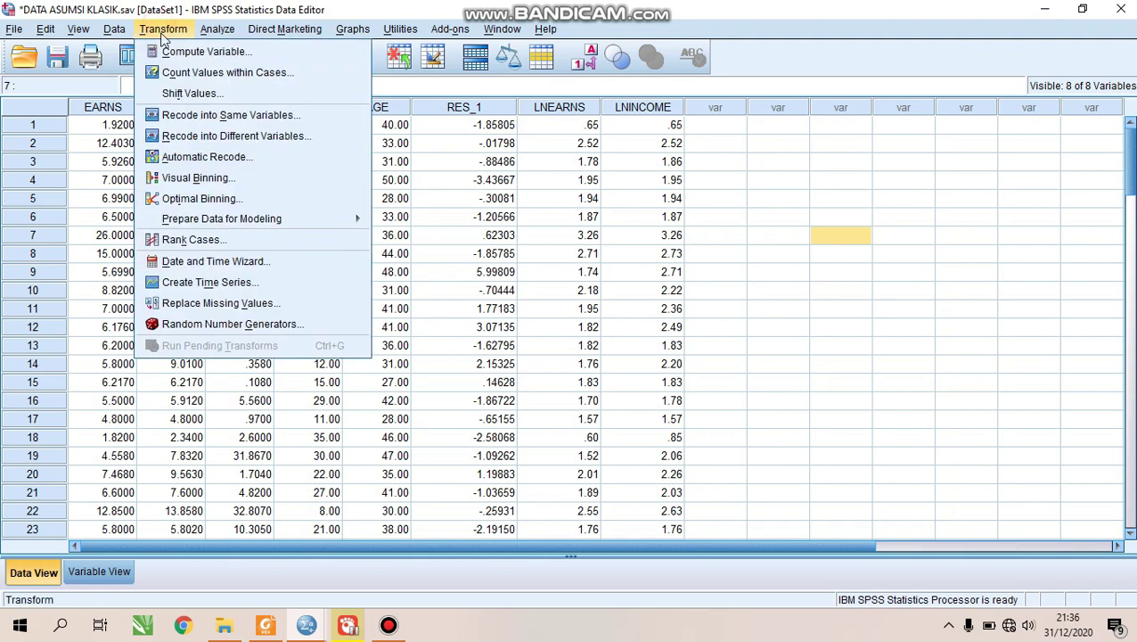
left_click(170, 48)
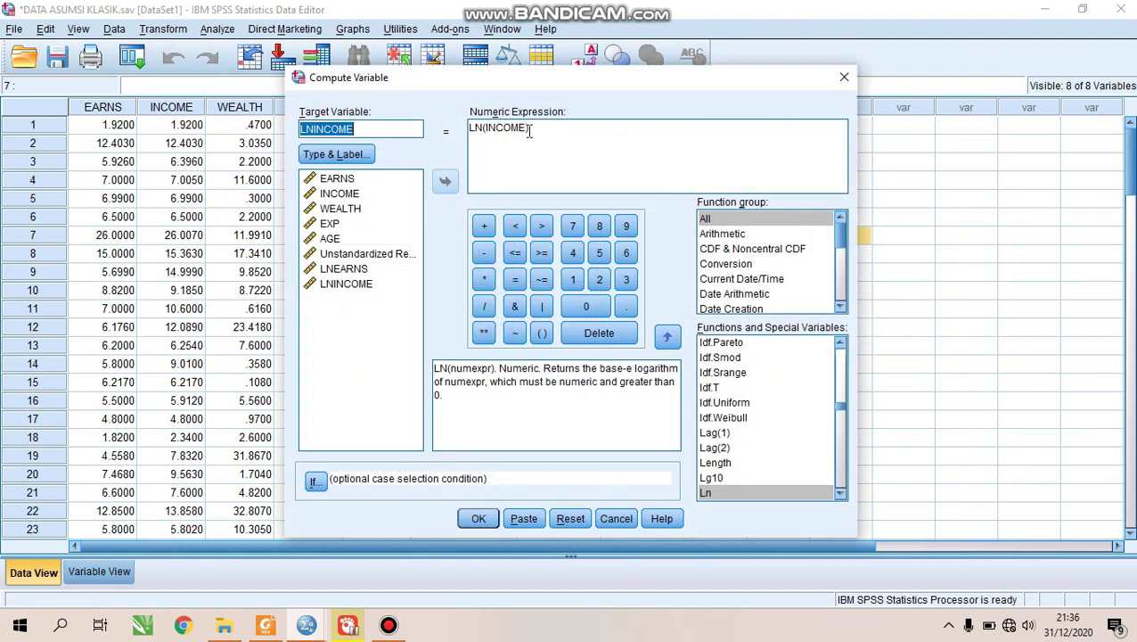
left_click_drag(545, 128, 459, 139)
left_click(393, 130)
key("BackSpace")
key("BackSpace")
key("BackSpace")
key("BackSpace")
key("BackSpace")
key("BackSpace")
key("BackSpace")
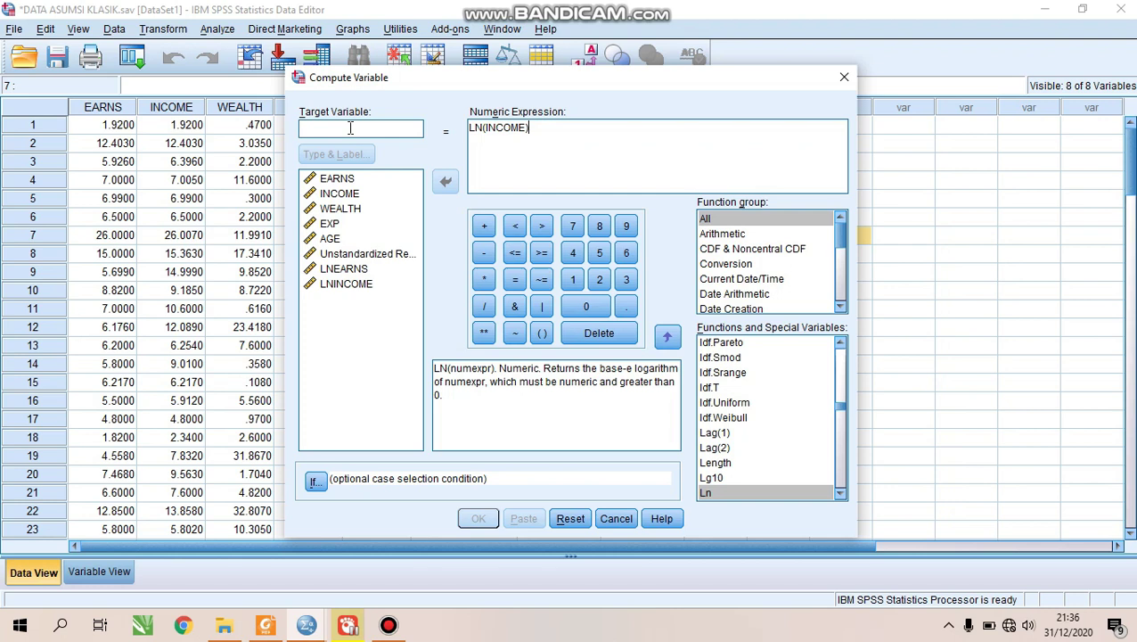
type("SQRTWEALTH")
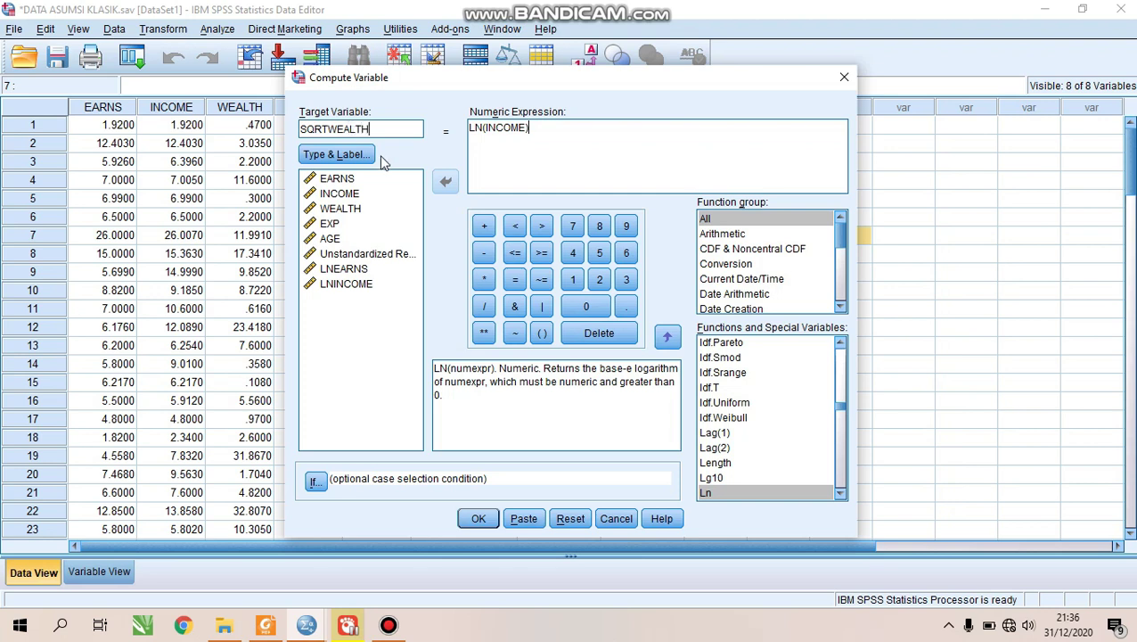
Replace the numeric expression with SQRT(WEALTH) using the Sqrt function, compute the variable, and return to the dataset
left_click_drag(545, 131, 468, 130)
key("BackSpace")
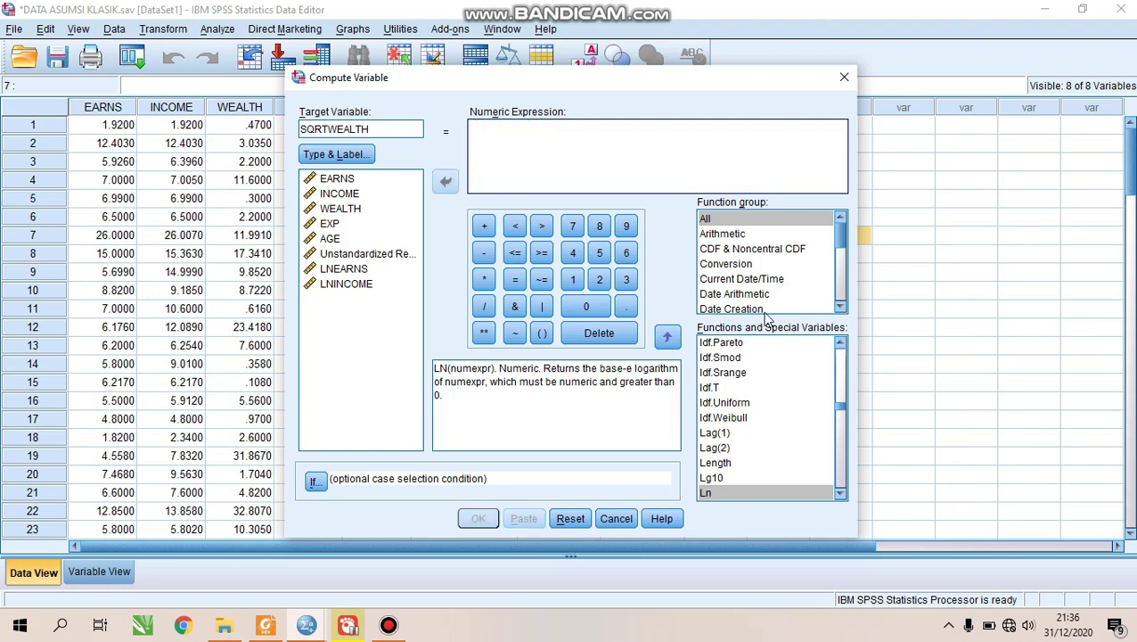
scroll(753, 419, "down", 15)
scroll(753, 419, "down", 15)
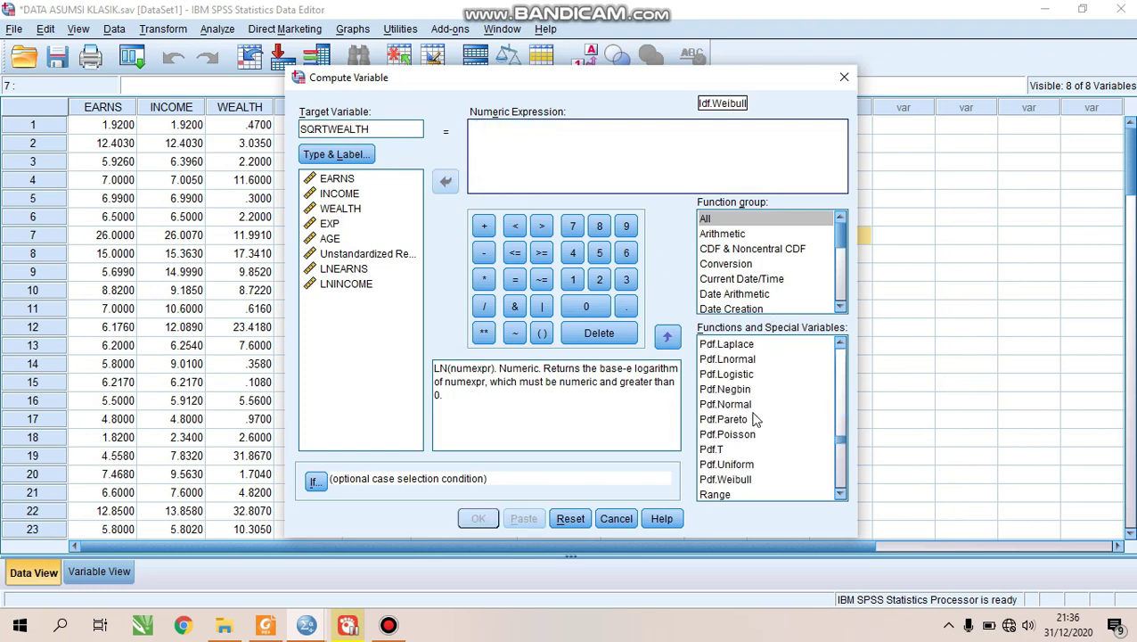
scroll(753, 419, "down", 7)
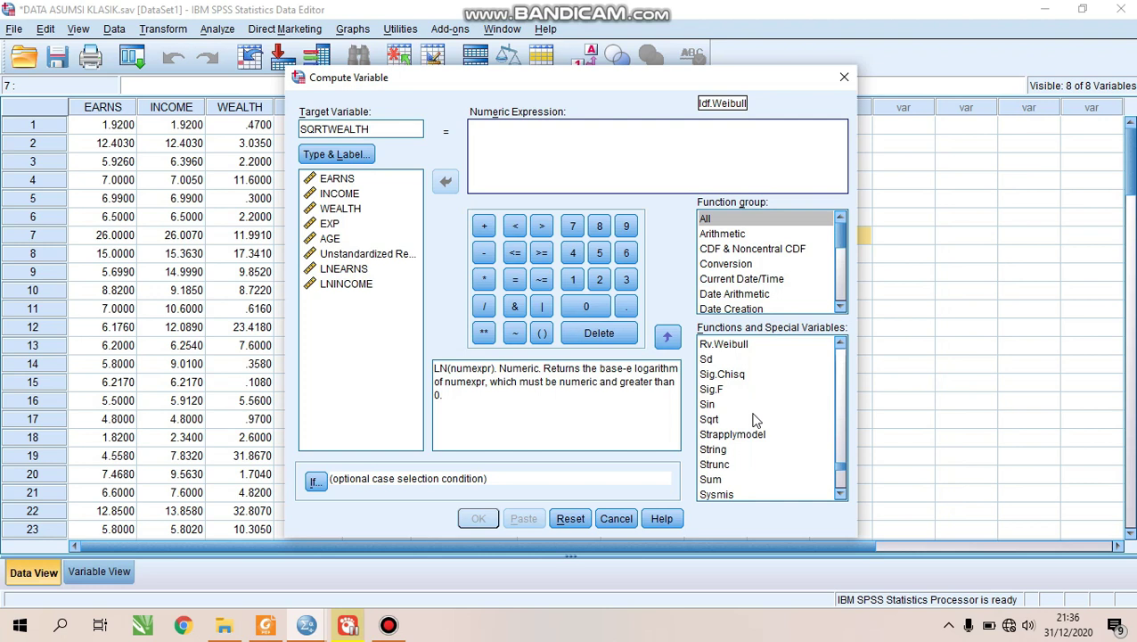
scroll(753, 418, "up", 4)
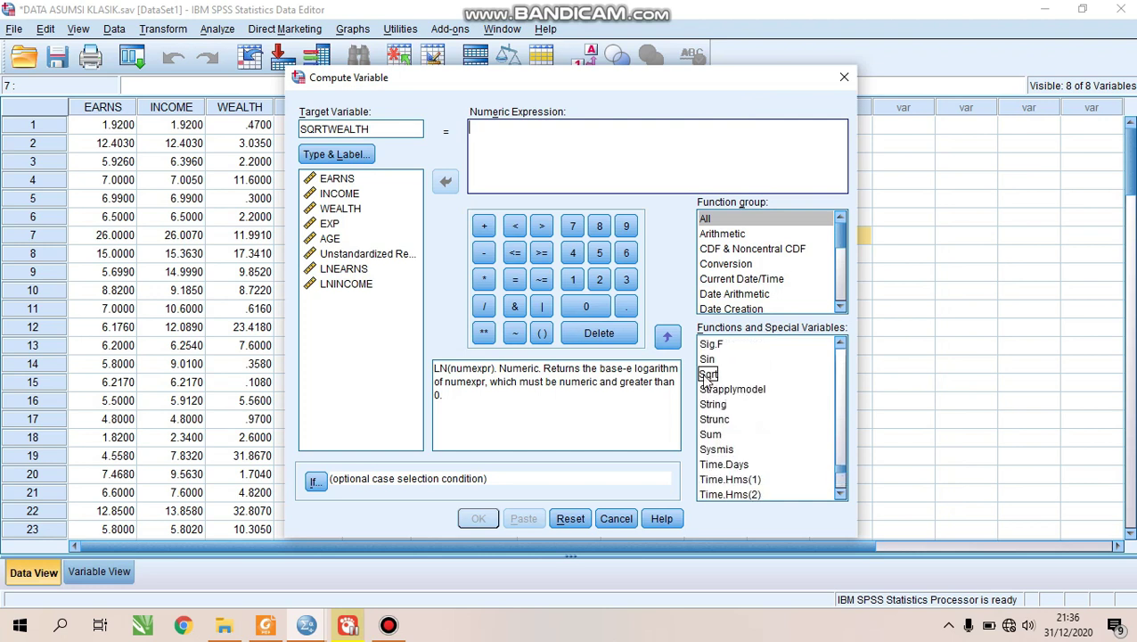
double_click(706, 376)
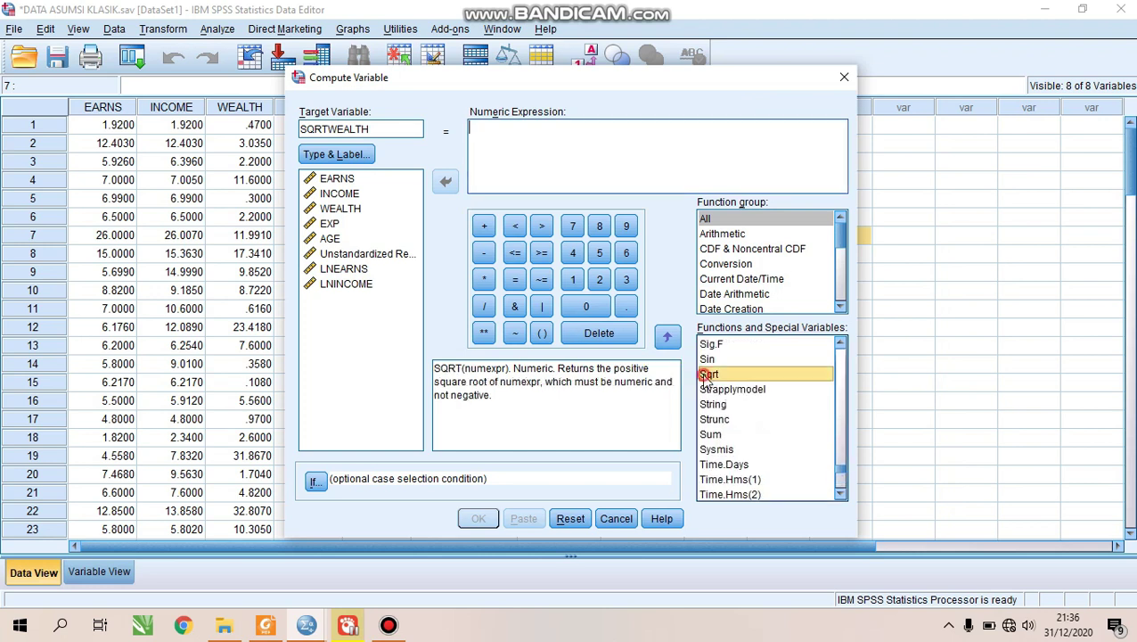
left_click(331, 210)
left_click(444, 181)
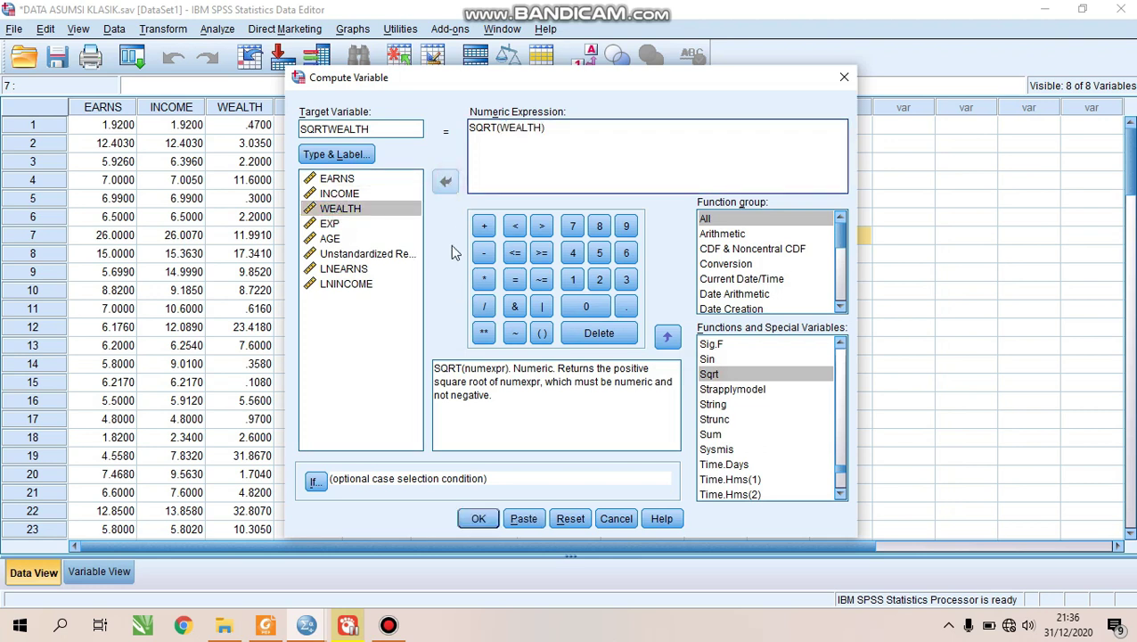
left_click(482, 518)
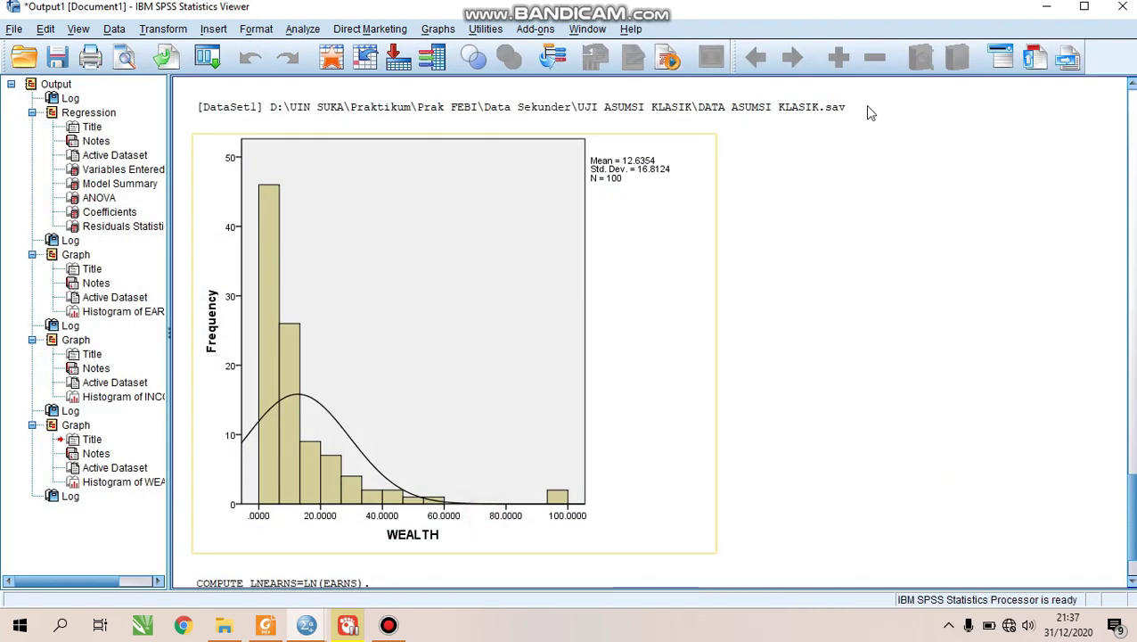
left_click(1044, 8)
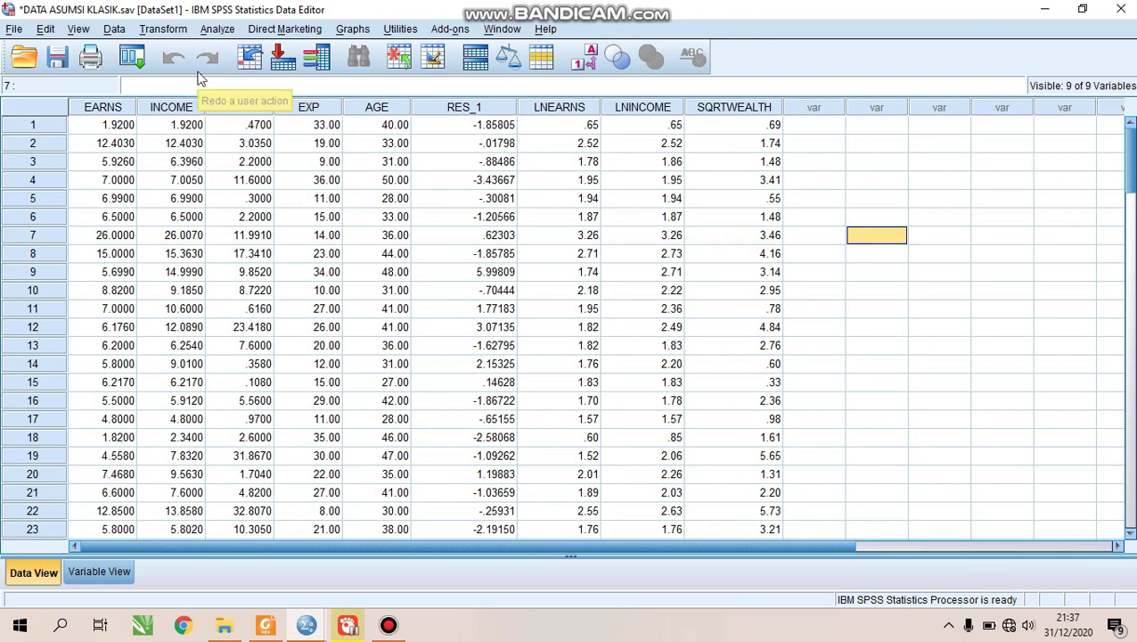
Run a one-sample Kolmogorov-Smirnov test against the Normal distribution on LNEARNS, LNINCOME and SQRTWEALTH
left_click(216, 29)
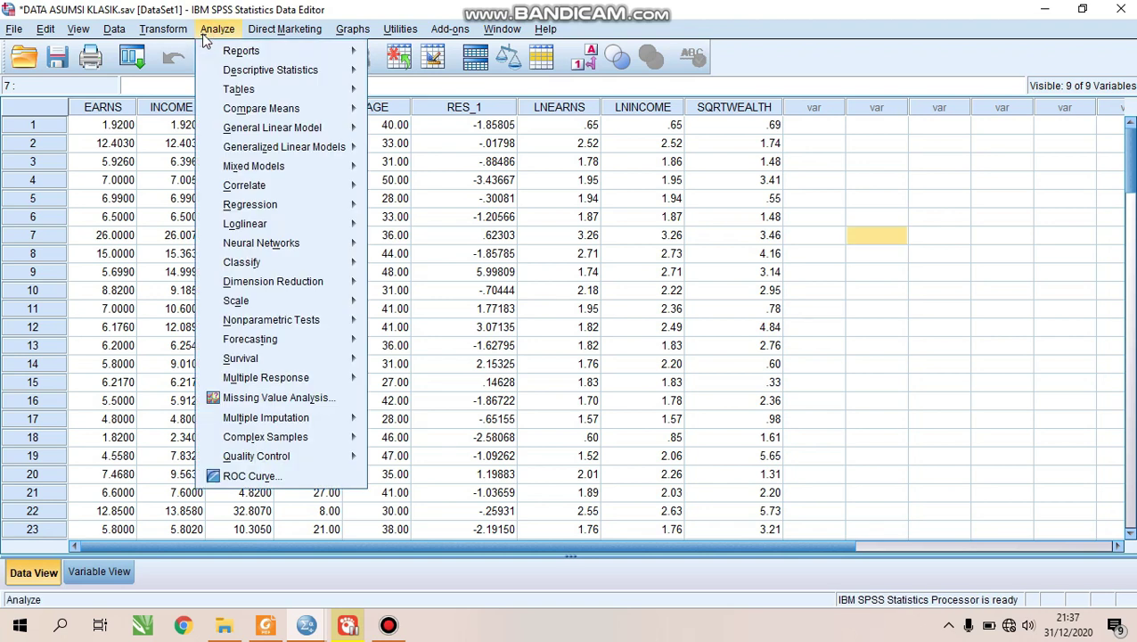
mouse_move(311, 322)
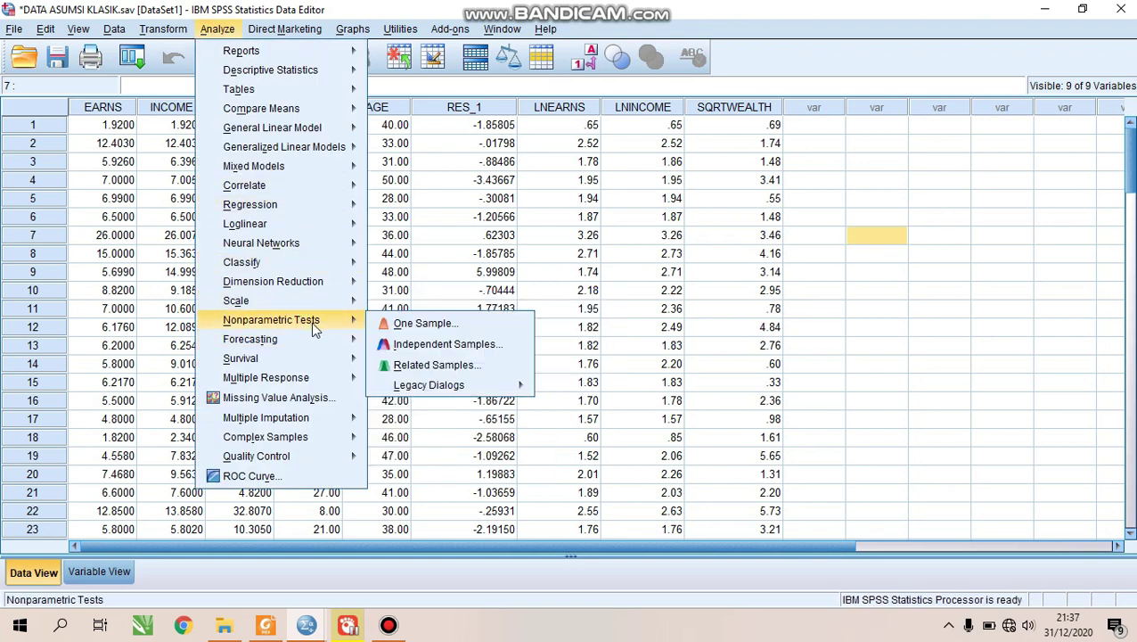
mouse_move(475, 392)
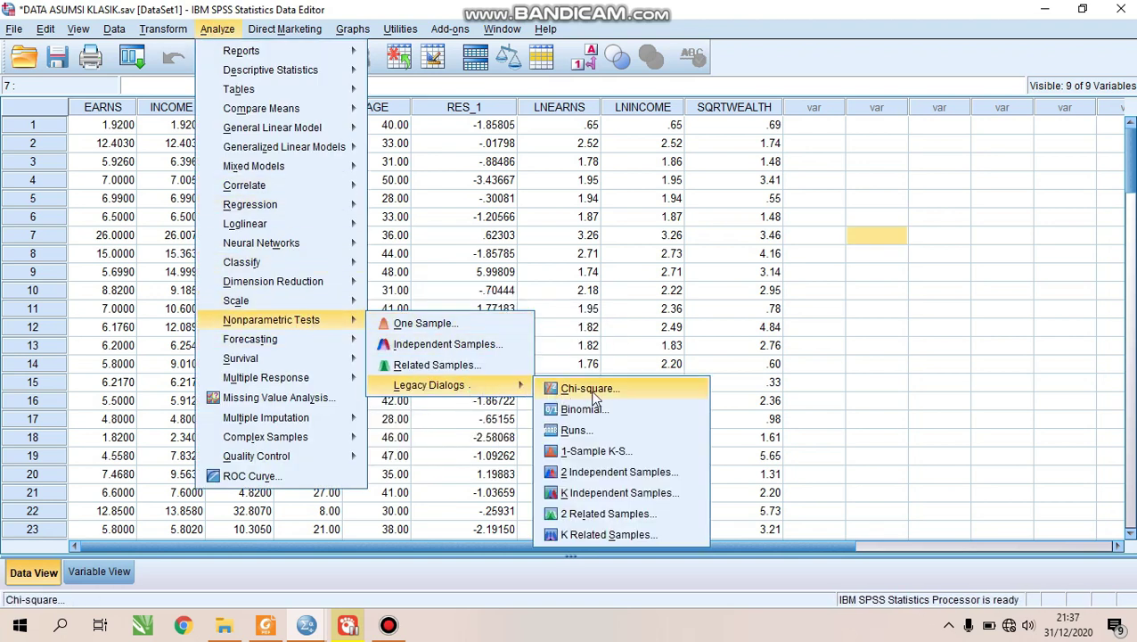
left_click(631, 455)
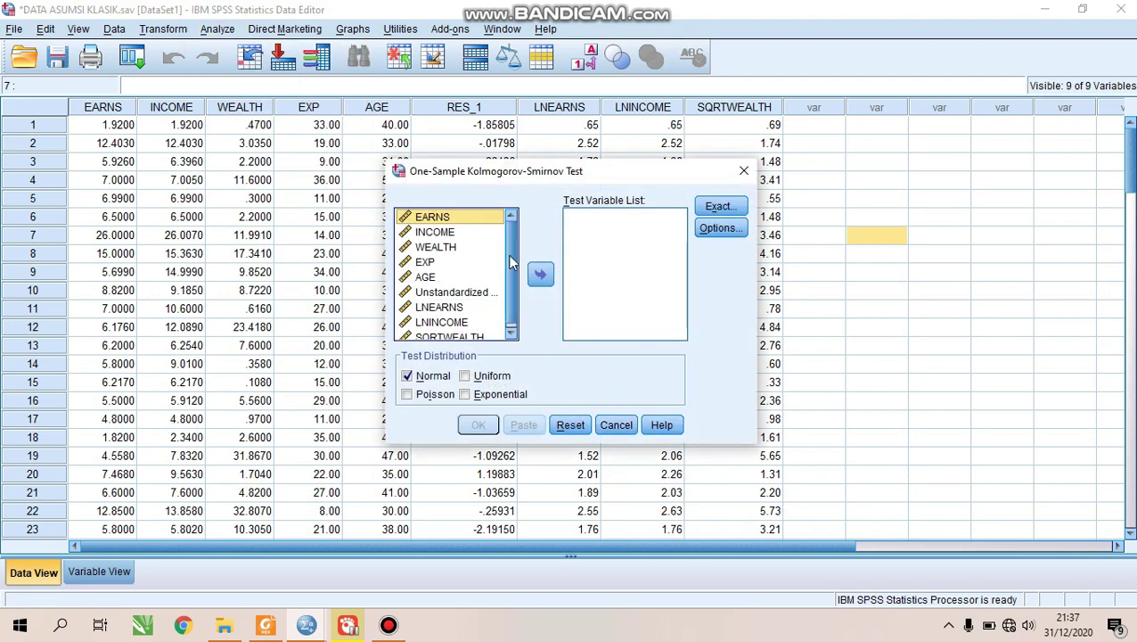
scroll(509, 260, "down", 1)
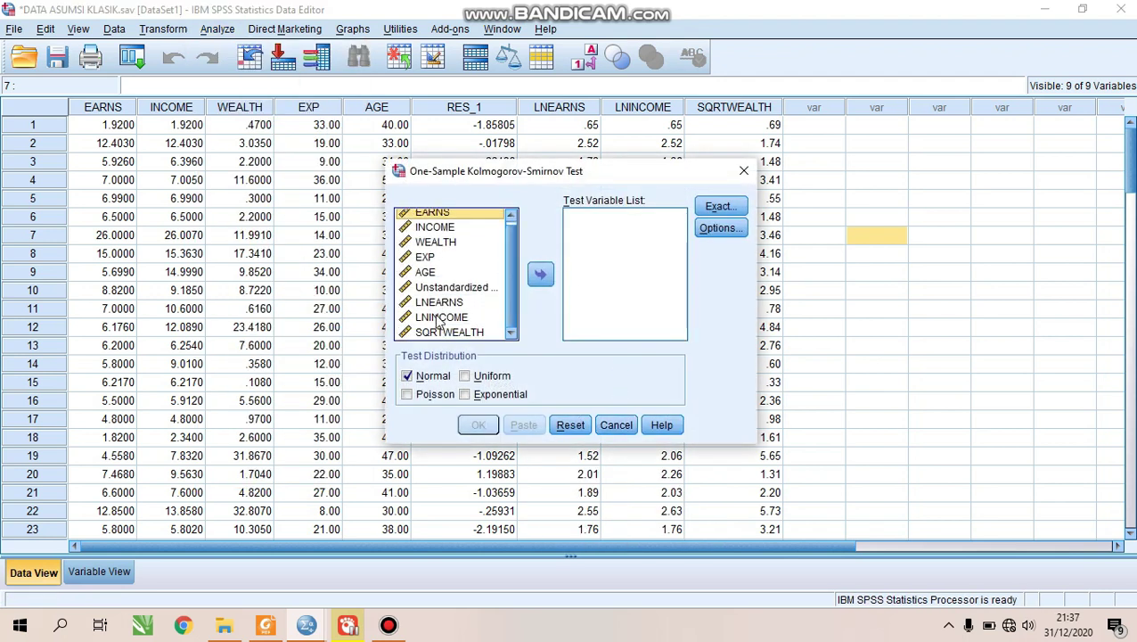
left_click(438, 317)
key("Up")
key("space")
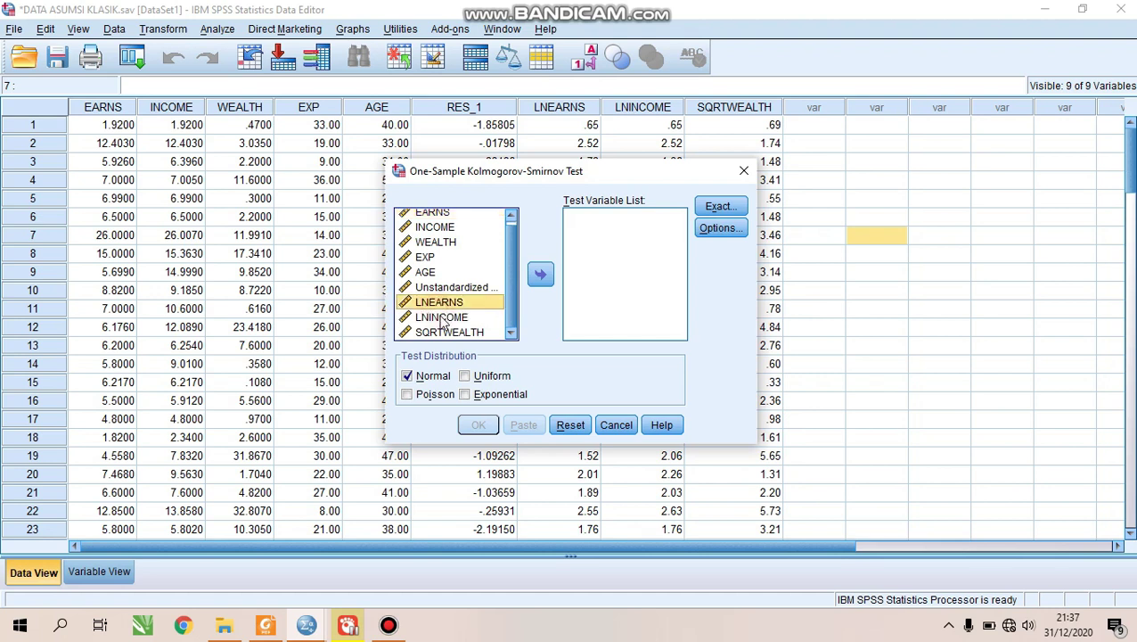
left_click(444, 319, "ctrl")
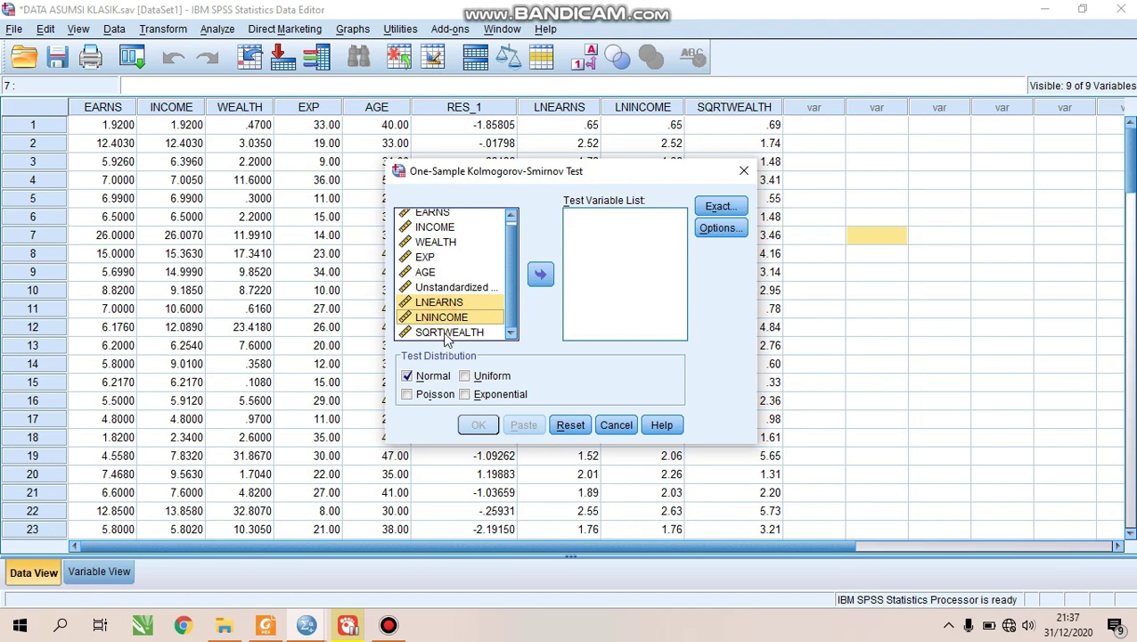
left_click(448, 333, "ctrl")
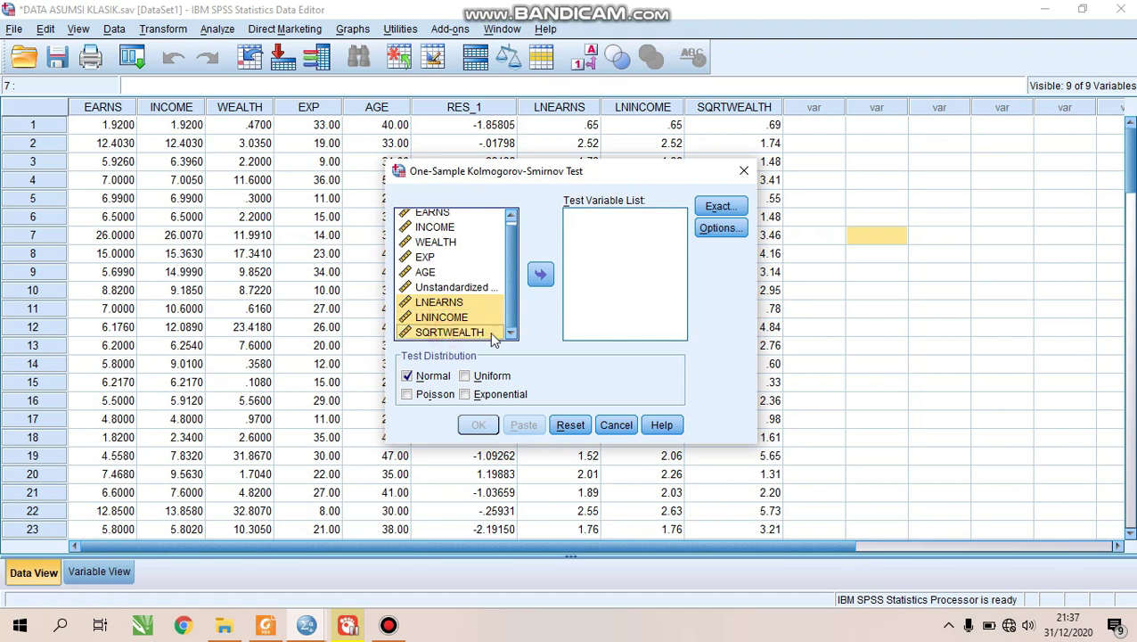
left_click(540, 278)
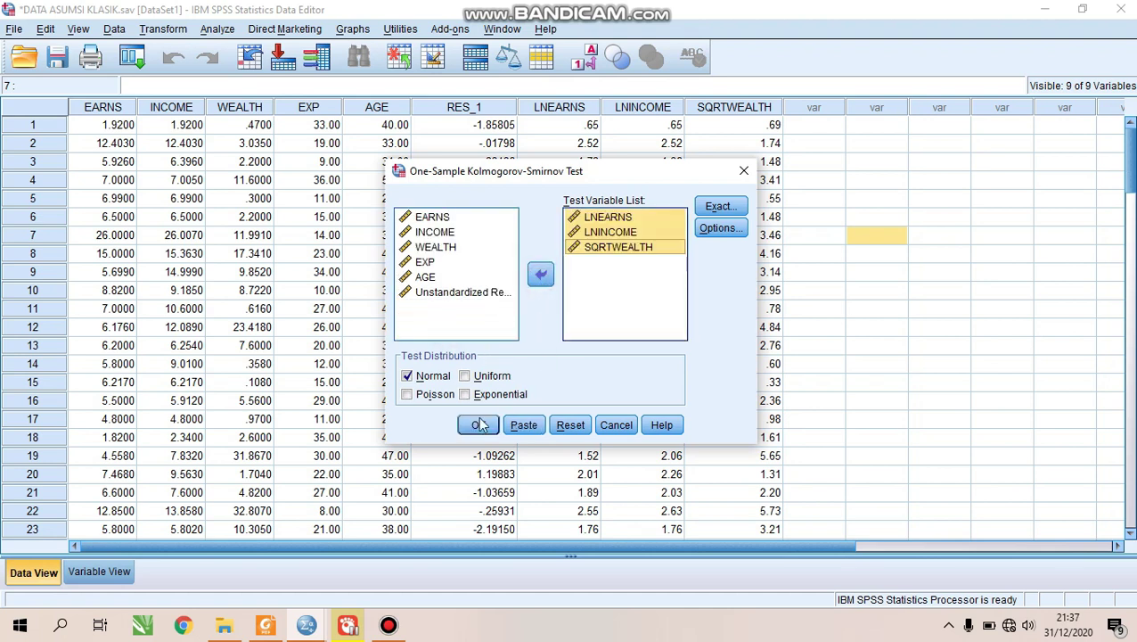
left_click(478, 426)
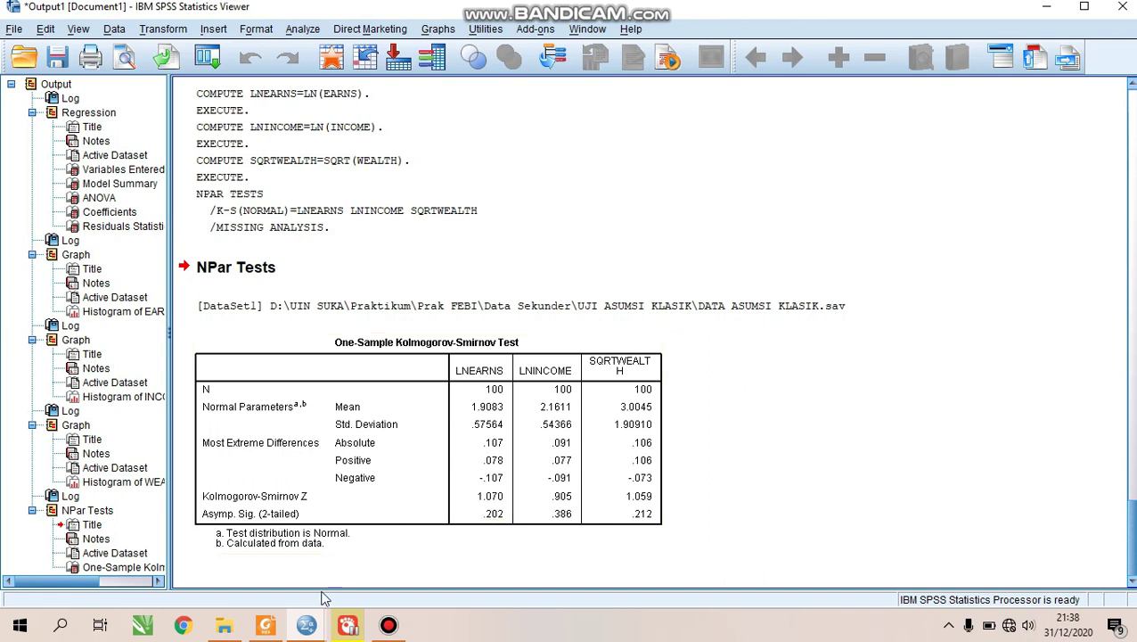
Return to the dataset, start a linear regression and replace the dependent variable INCOME with LNINCOME
mouse_move(307, 631)
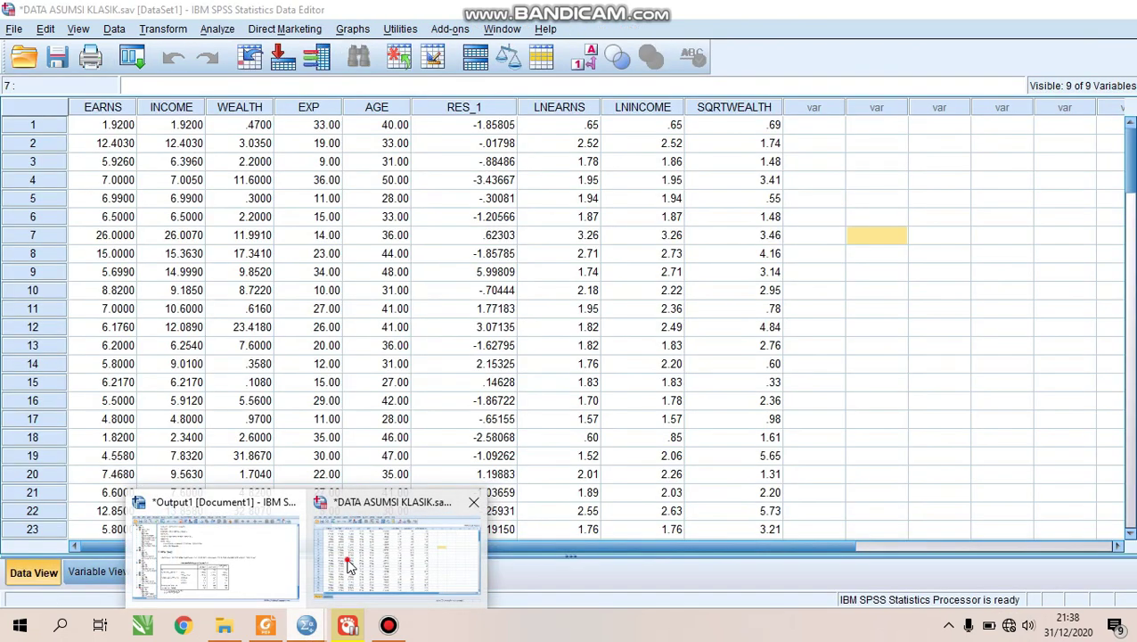
left_click(346, 557)
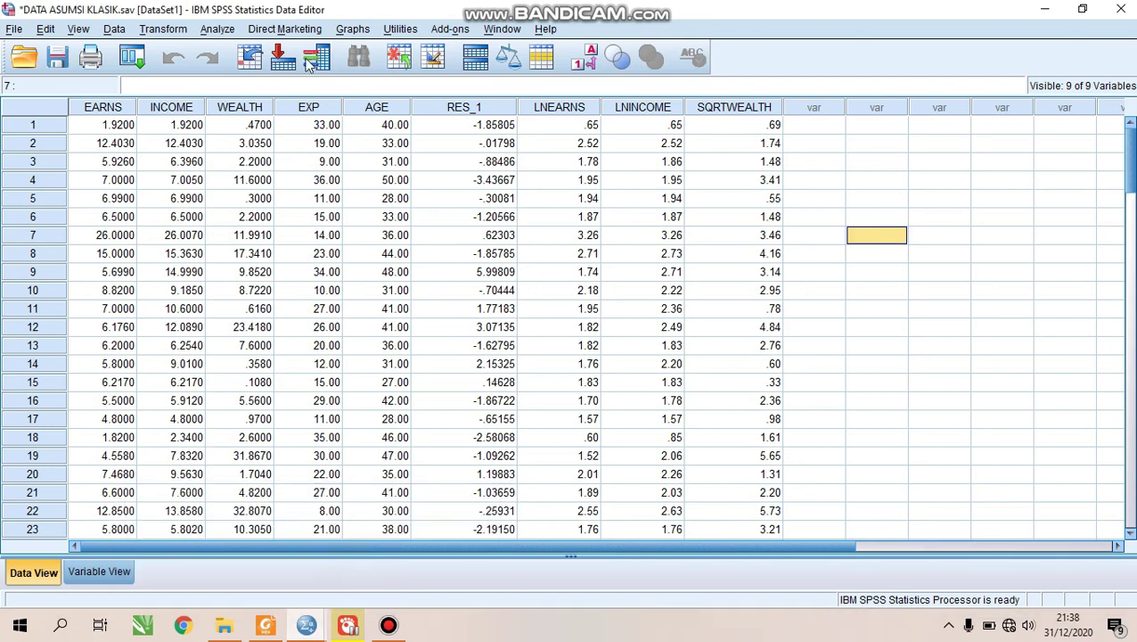
left_click(214, 31)
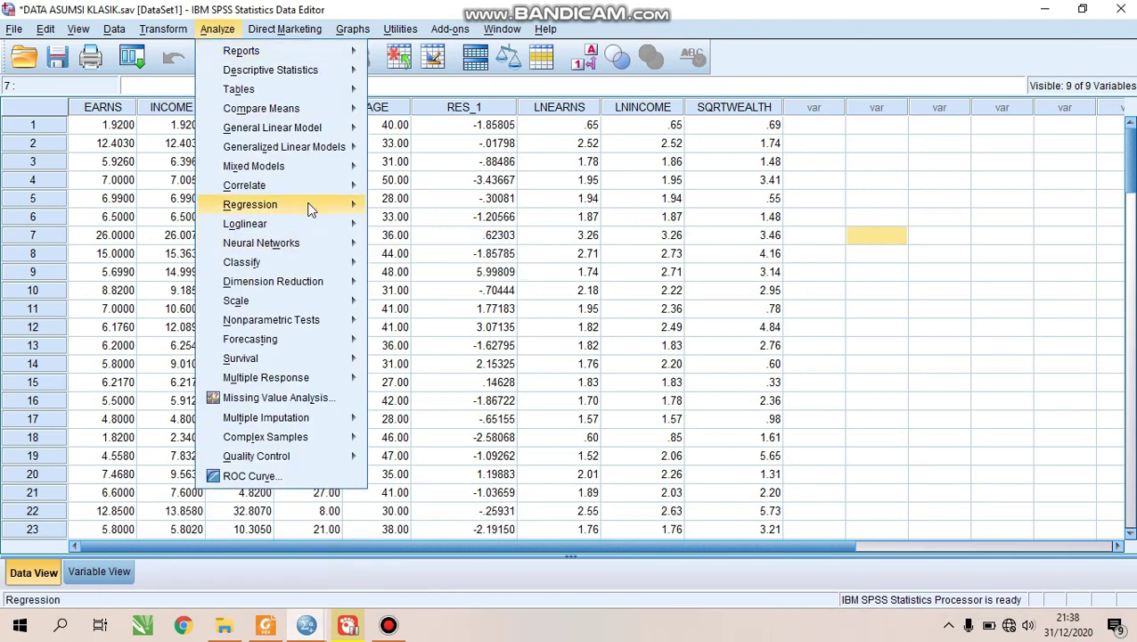
mouse_move(309, 204)
left_click(412, 229)
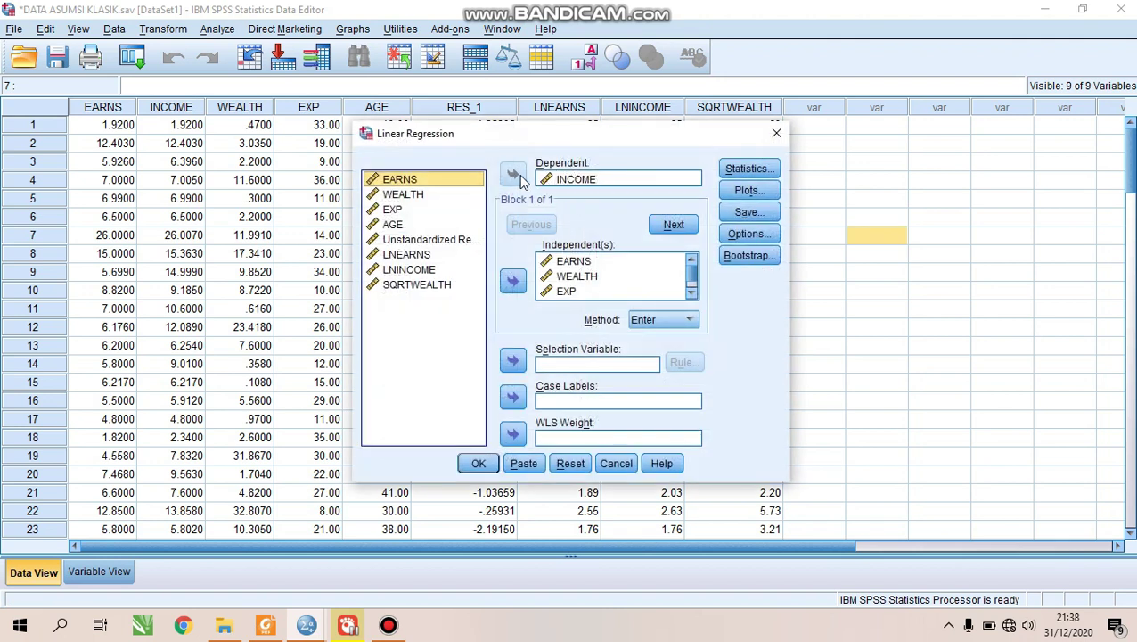
left_click(565, 179)
left_click(515, 176)
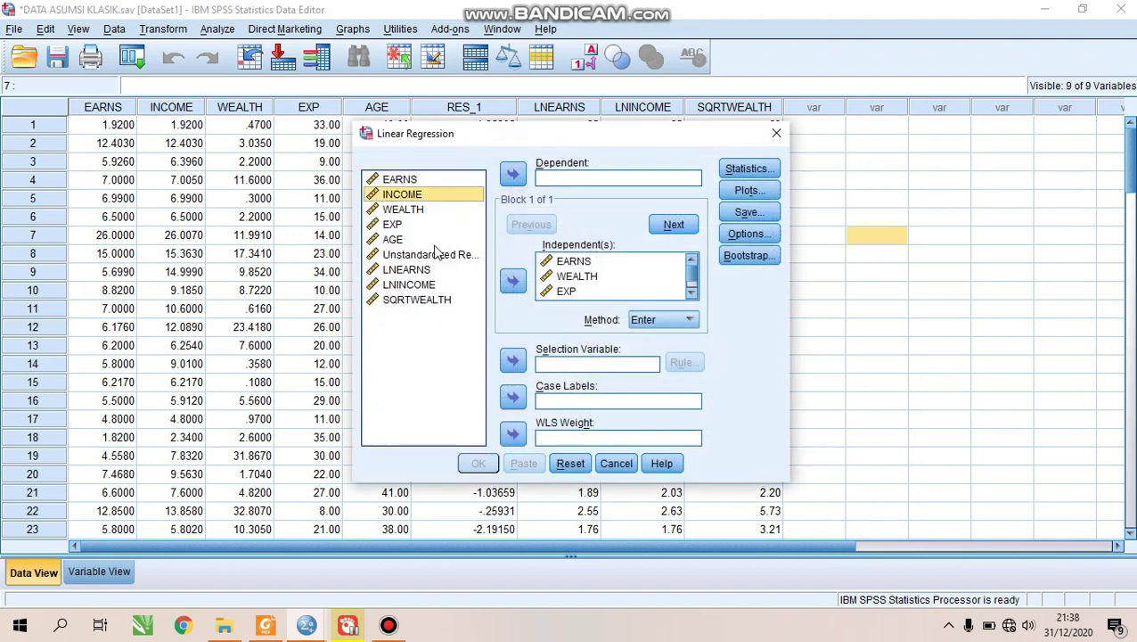
left_click(419, 286)
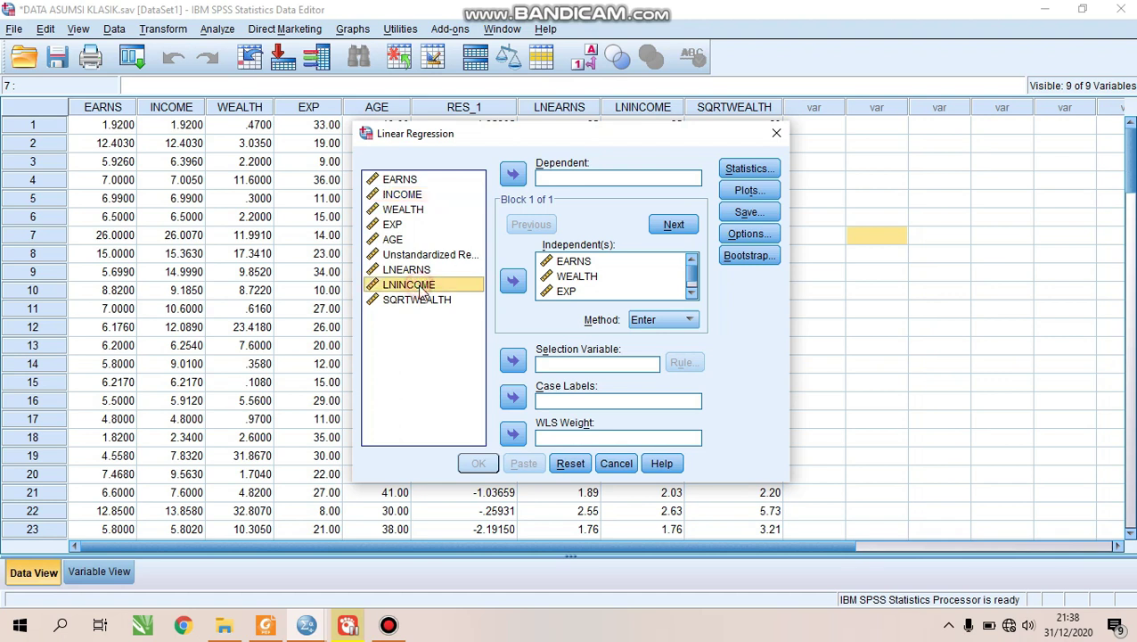
left_click(516, 175)
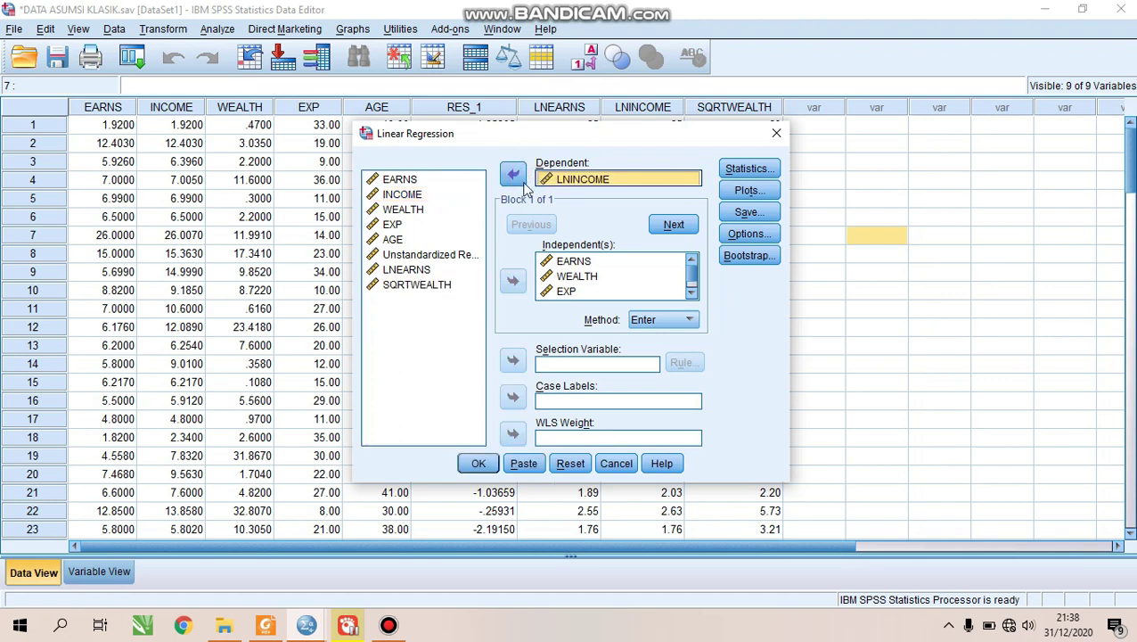
Replace EARNS and WEALTH with LNEARNS and SQRTWEALTH among the independent variables, leaving EXP and AGE in the model
left_click(564, 262)
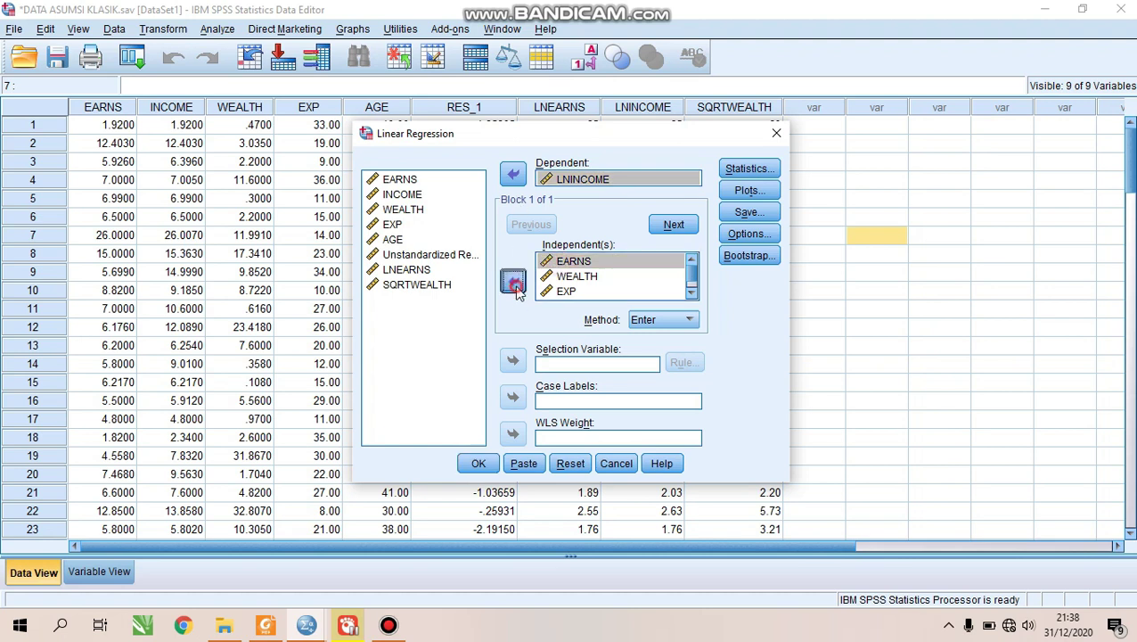
left_click(514, 282)
left_click(571, 261)
left_click(513, 282)
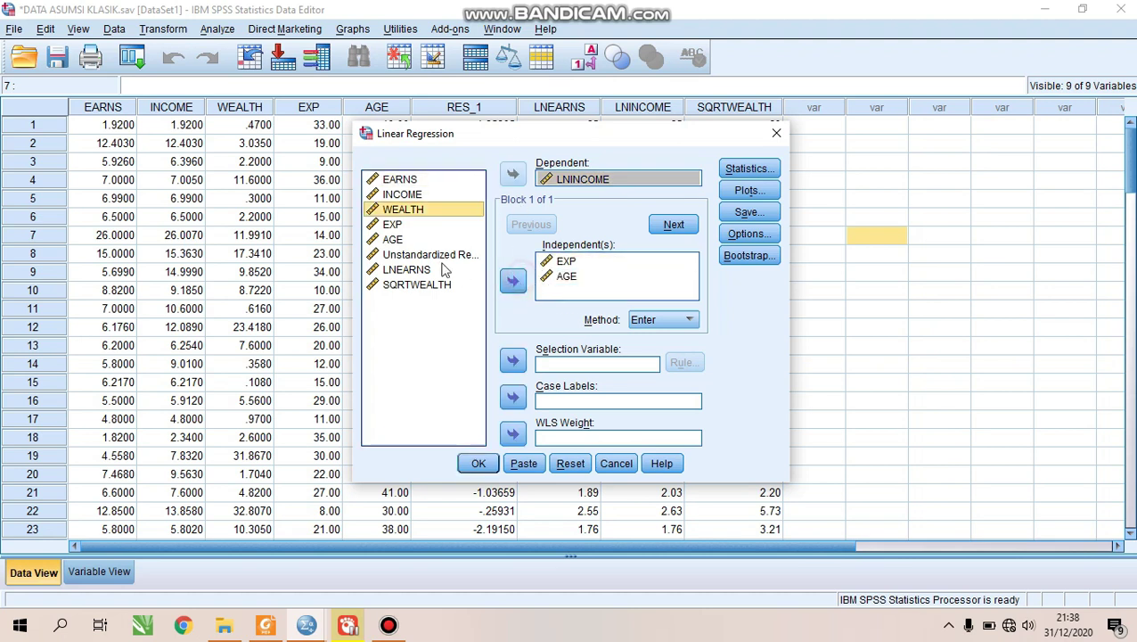
left_click(408, 272)
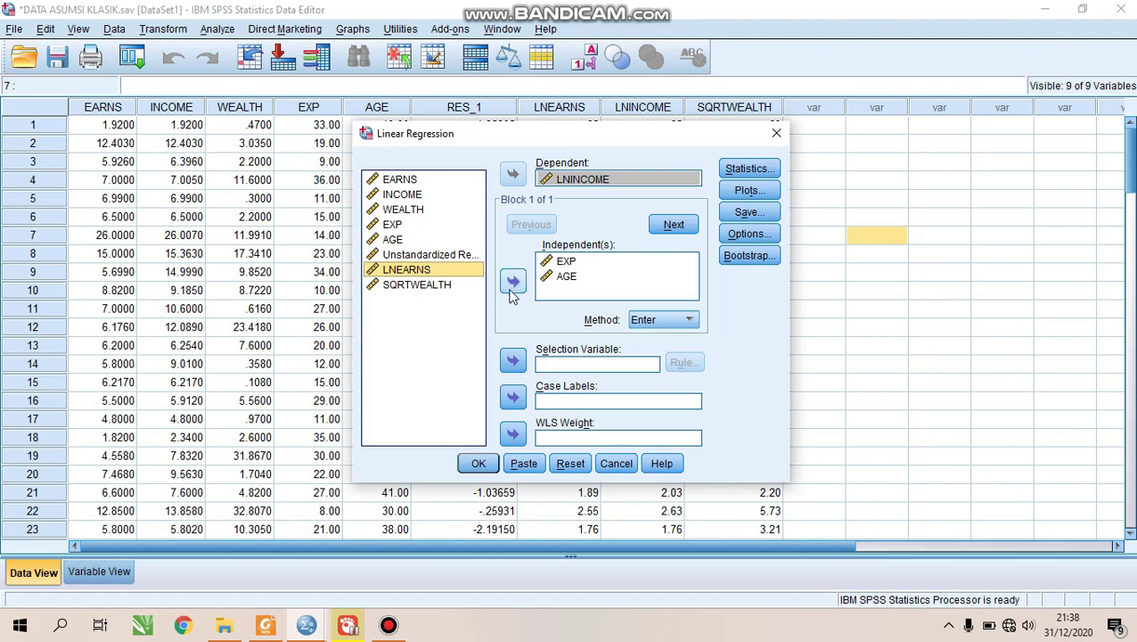
left_click(513, 281)
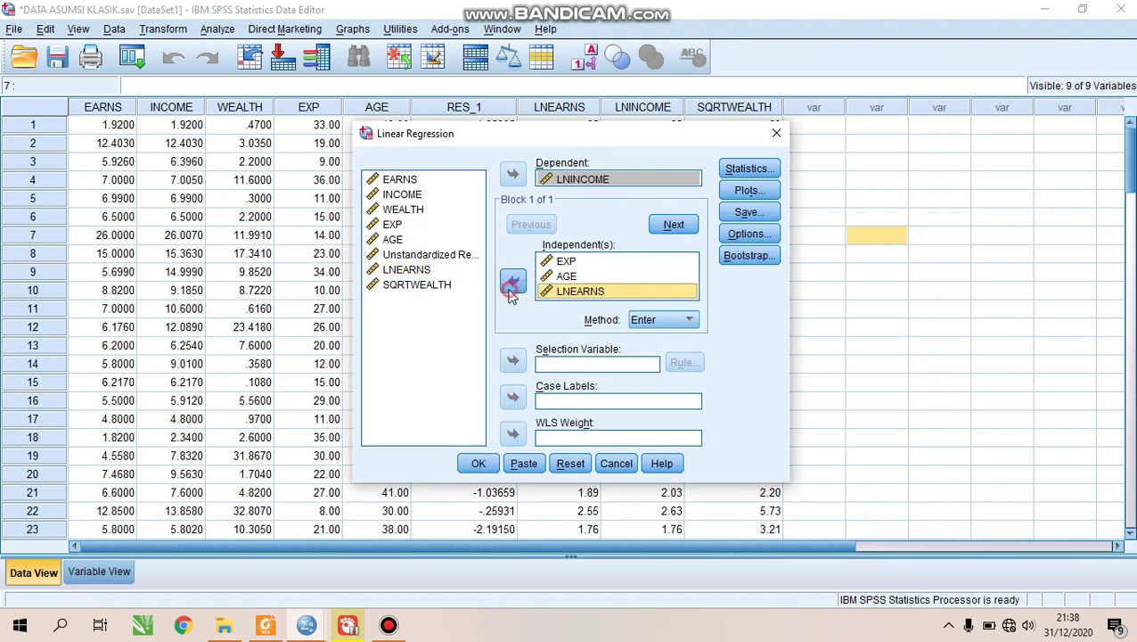
left_click(421, 271)
left_click(436, 285)
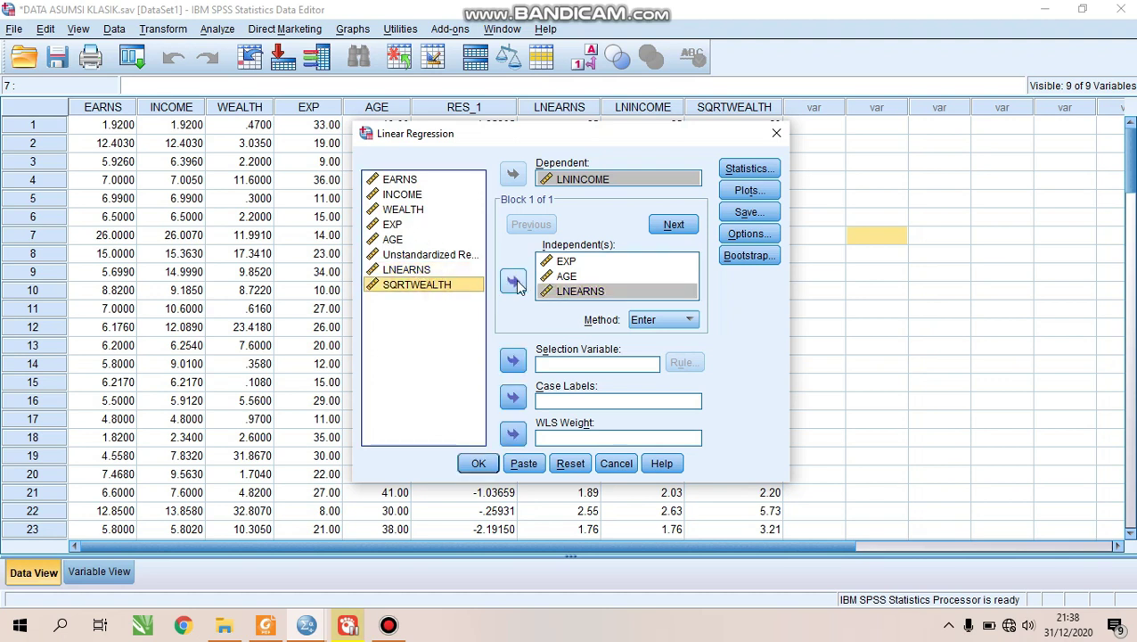
left_click(513, 282)
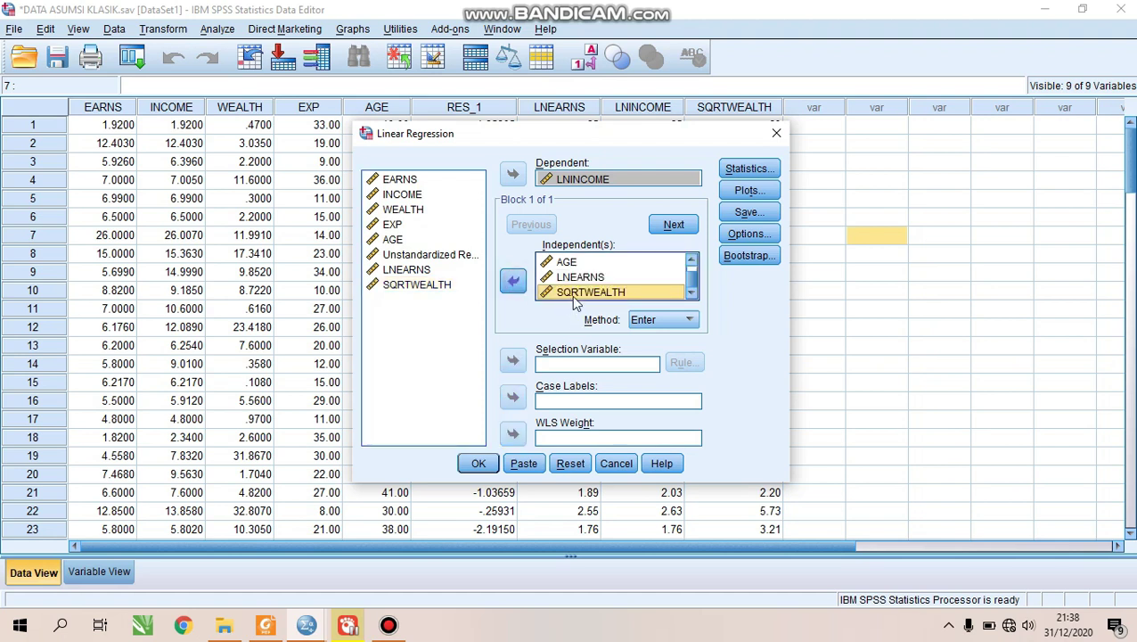
Check that unstandardized residuals are saved, run the regression, and return to the dataset
left_click(747, 214)
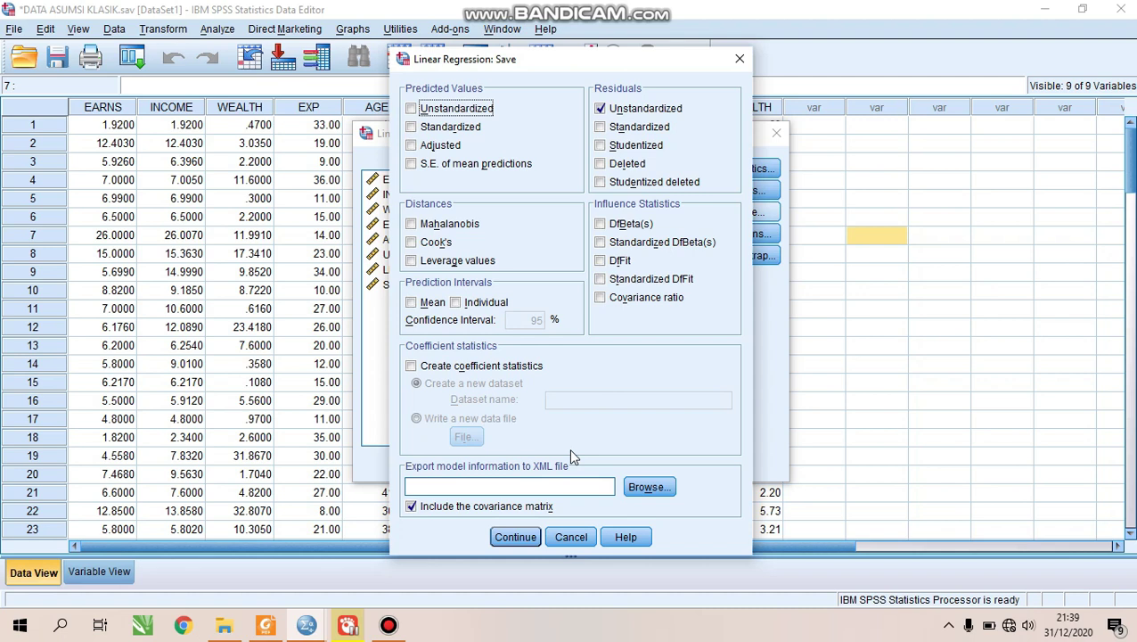
left_click(524, 537)
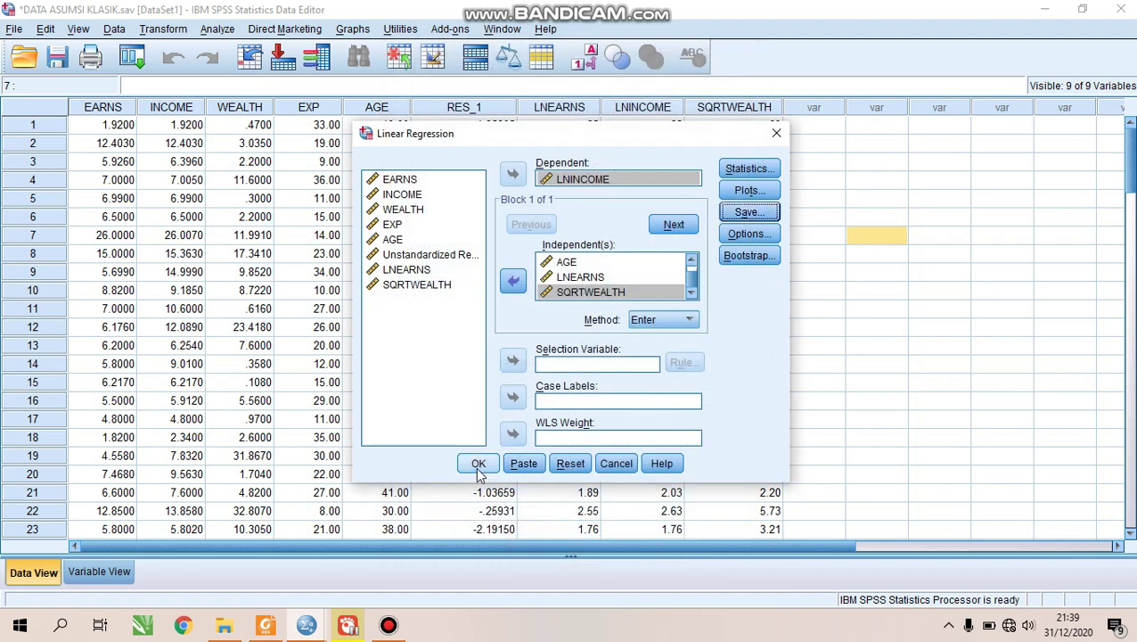
left_click(479, 464)
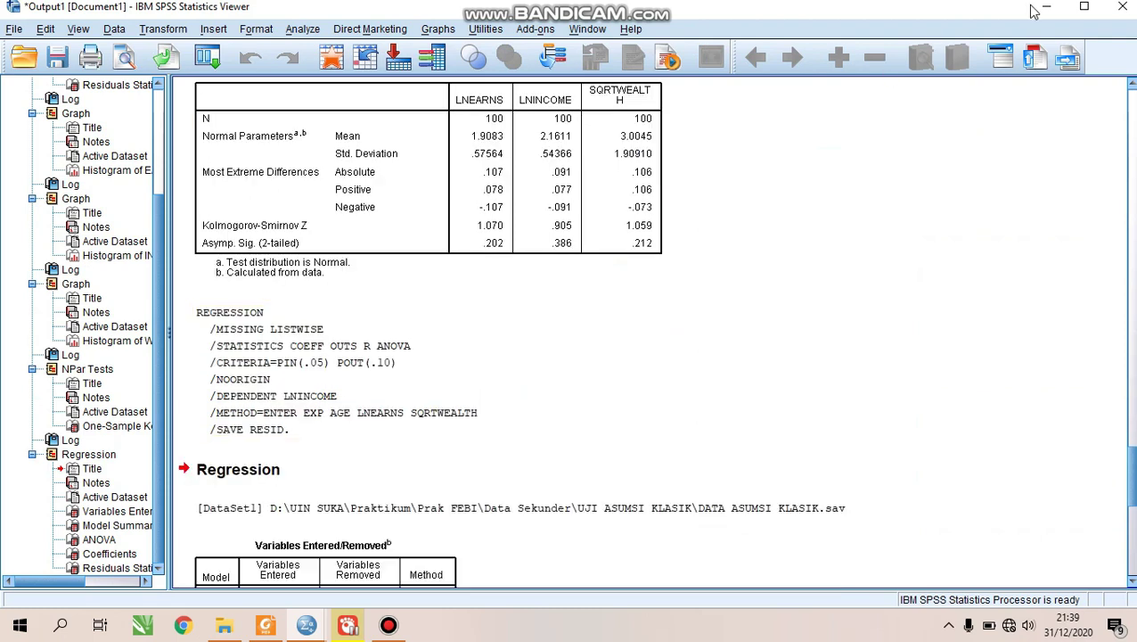
left_click(1034, 11)
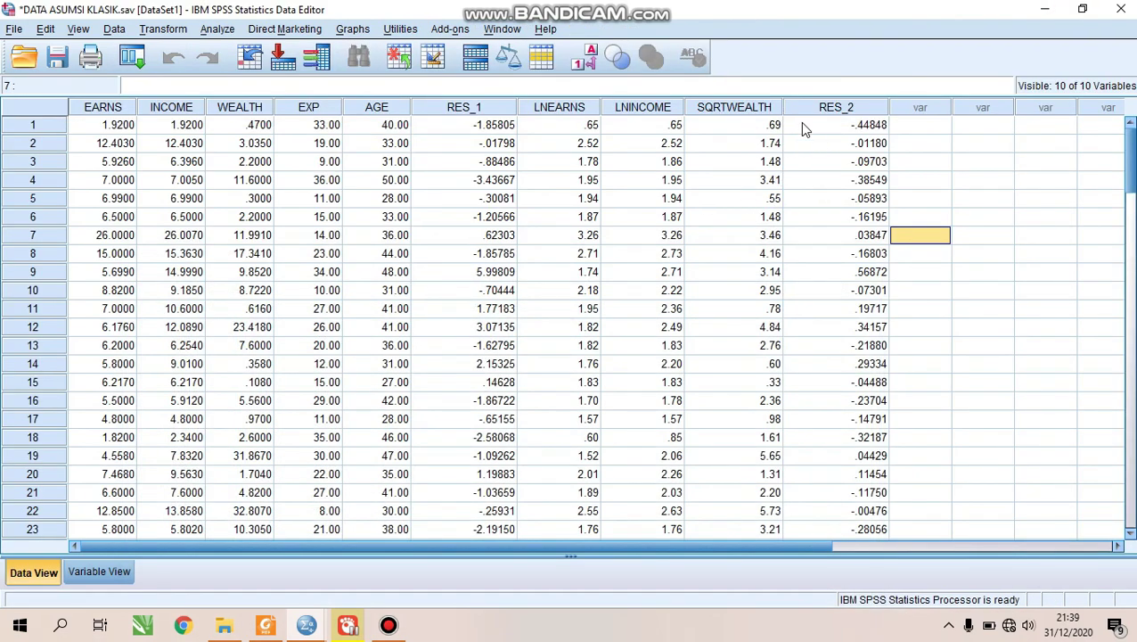
Open the one-sample Kolmogorov-Smirnov test again and remove LNEARNS, LNINCOME and SQRTWEALTH from the test variables
left_click(218, 29)
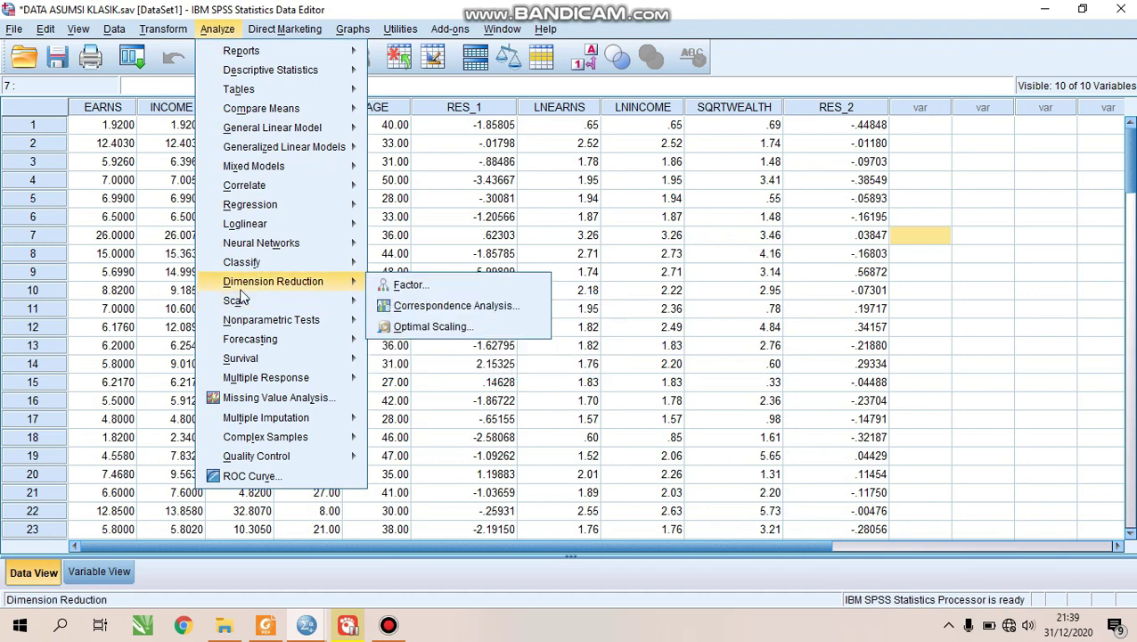
mouse_move(307, 323)
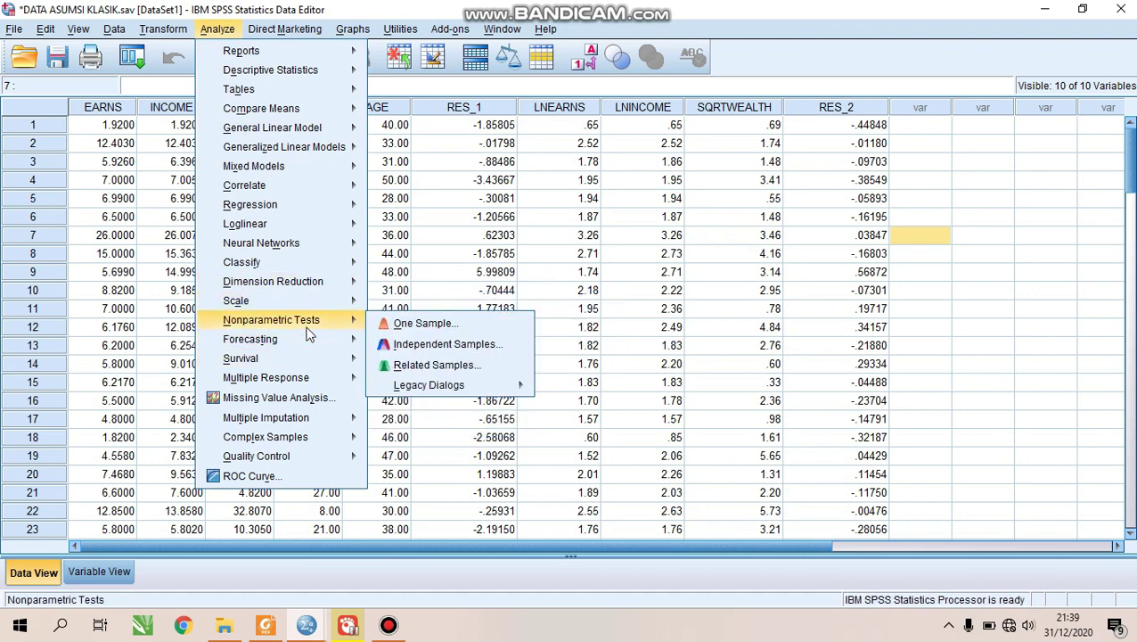
mouse_move(488, 390)
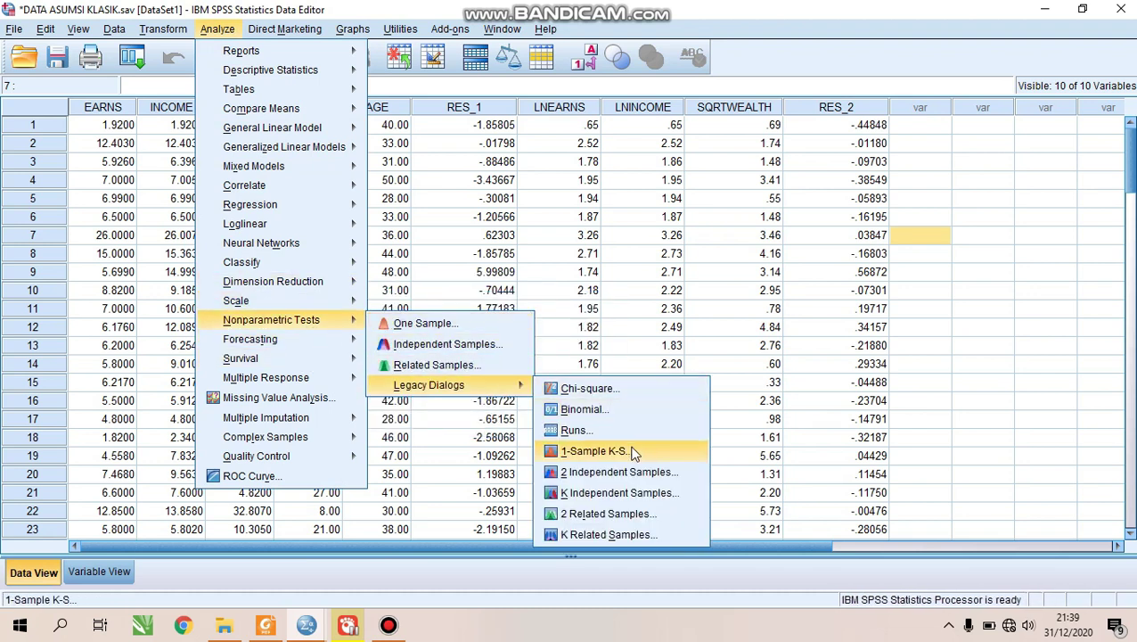
left_click(629, 451)
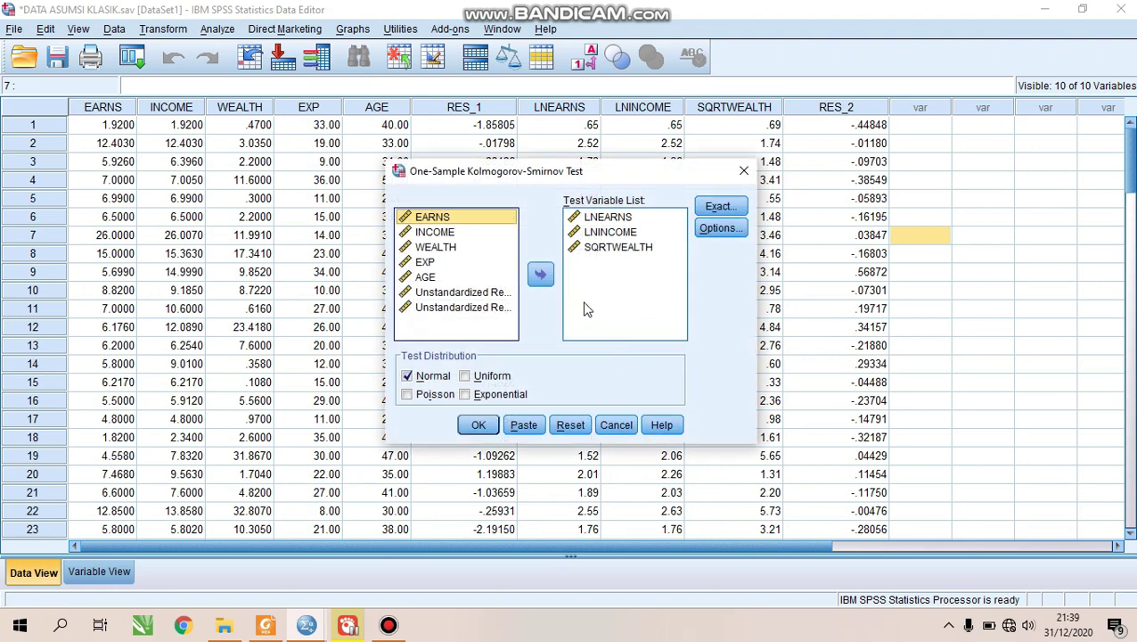
left_click(599, 248)
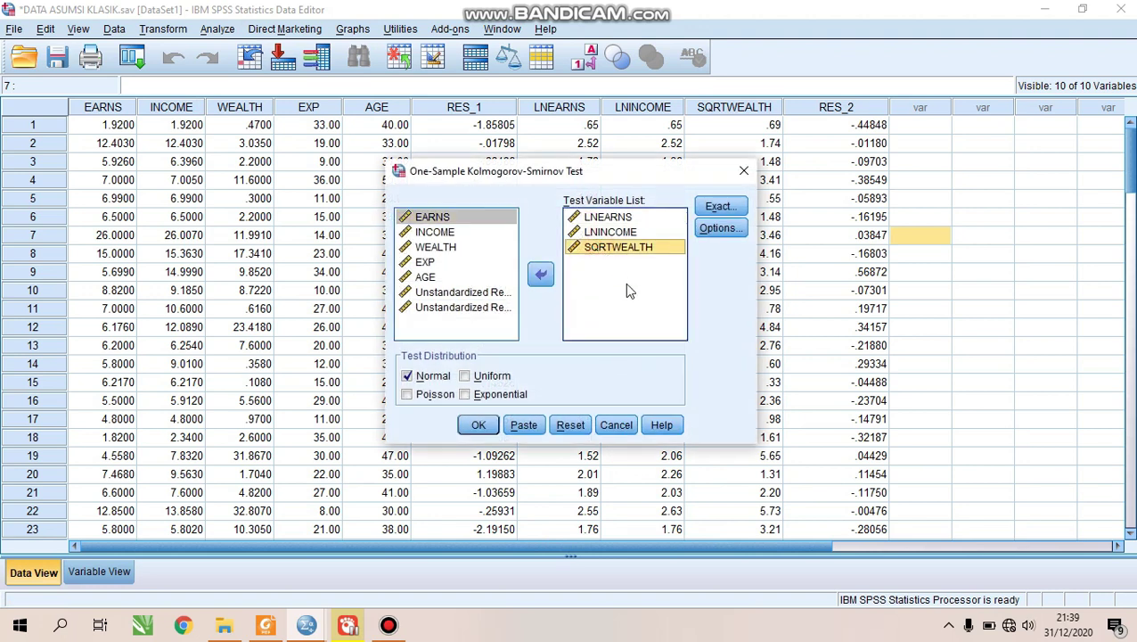
left_click(592, 217, "shift")
left_click(542, 272)
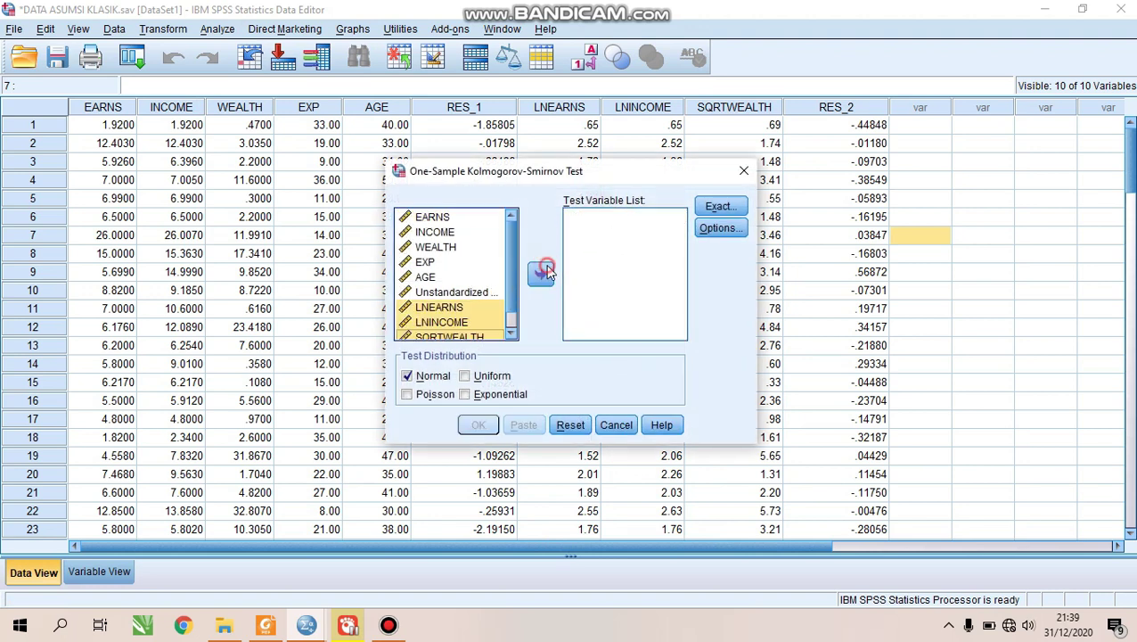
Add the newest unstandardized residual, RES_2, as the only test variable and run the test for the Normal distribution
scroll(453, 317, "down", 1)
left_click(454, 331)
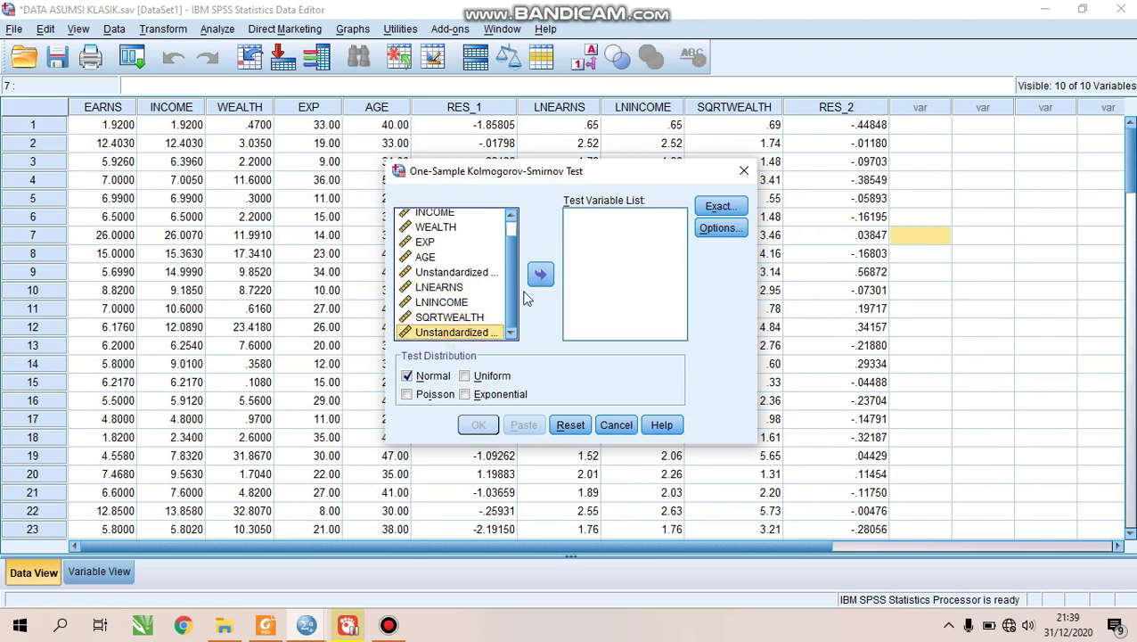
left_click(541, 274)
left_click(478, 425)
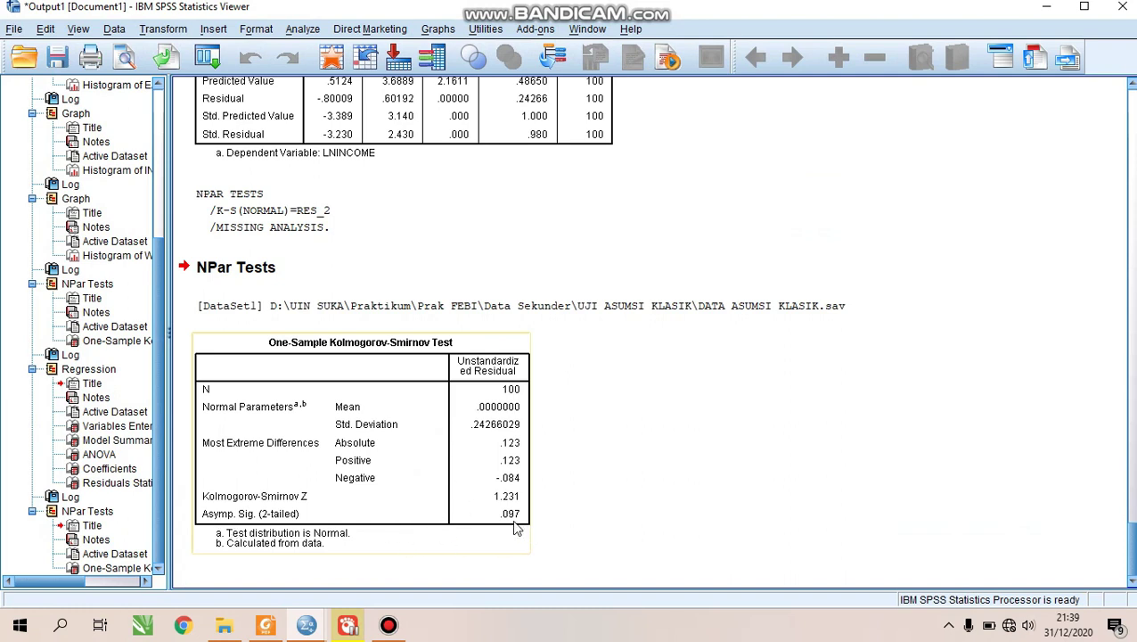
Examine the asymptotic significance in the One-Sample Kolmogorov-Smirnov table for the RES_2 residual
left_click(425, 563)
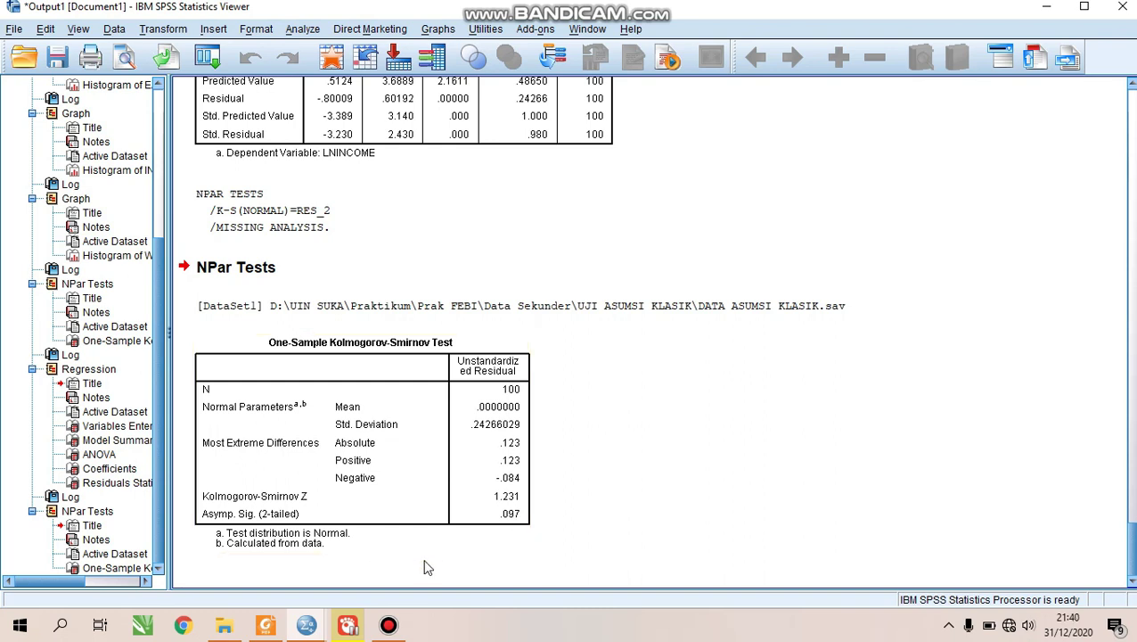
left_click(450, 531)
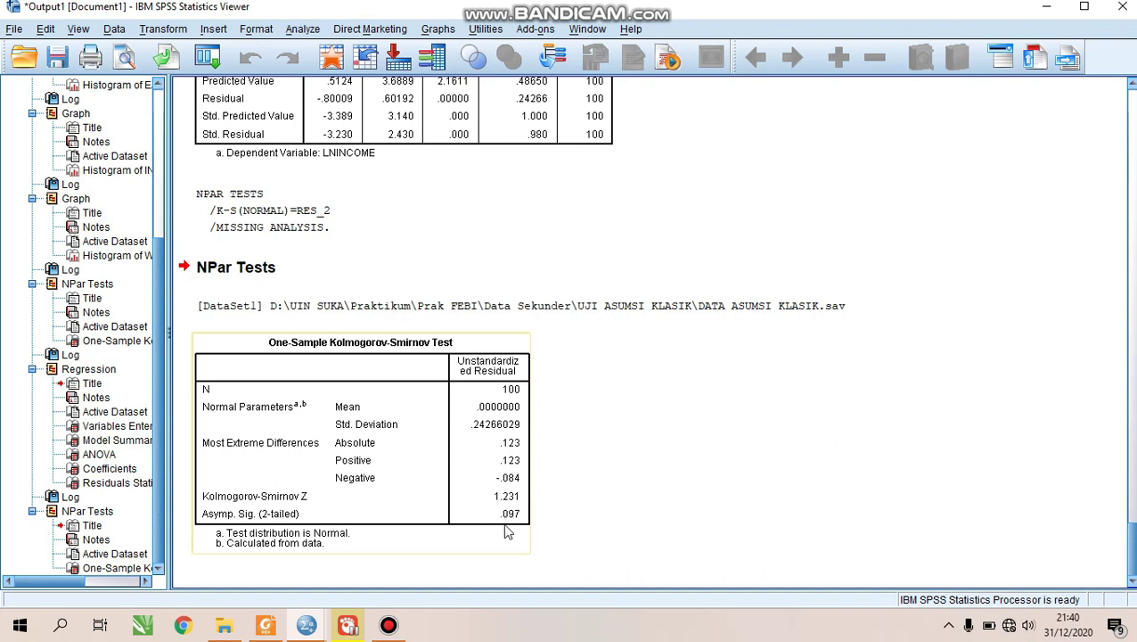
left_click(624, 514)
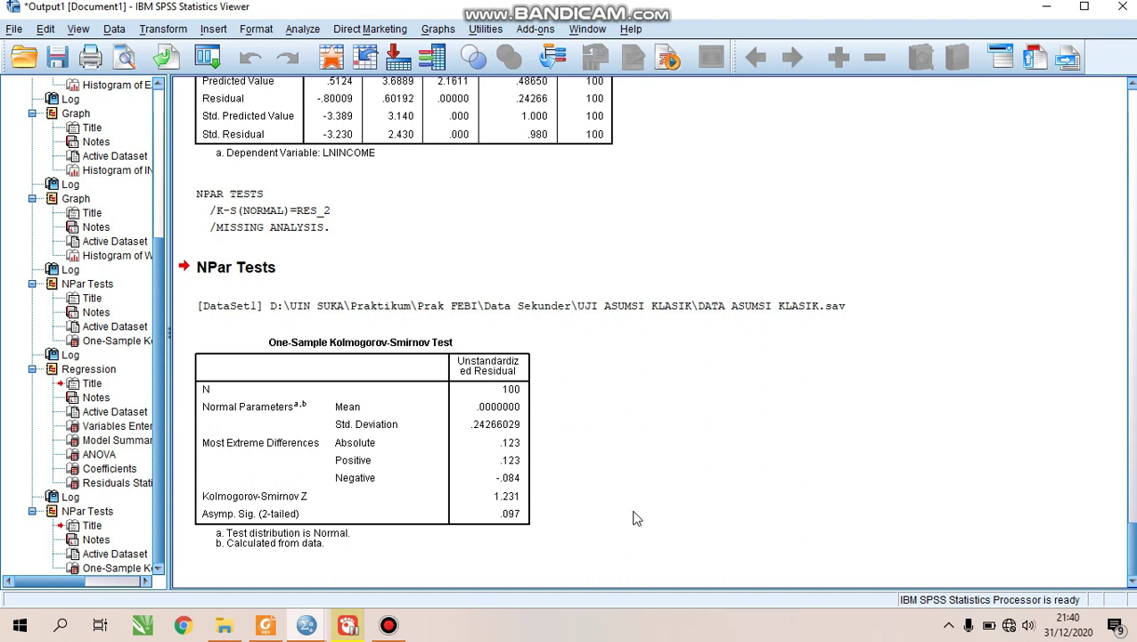
left_click(401, 445)
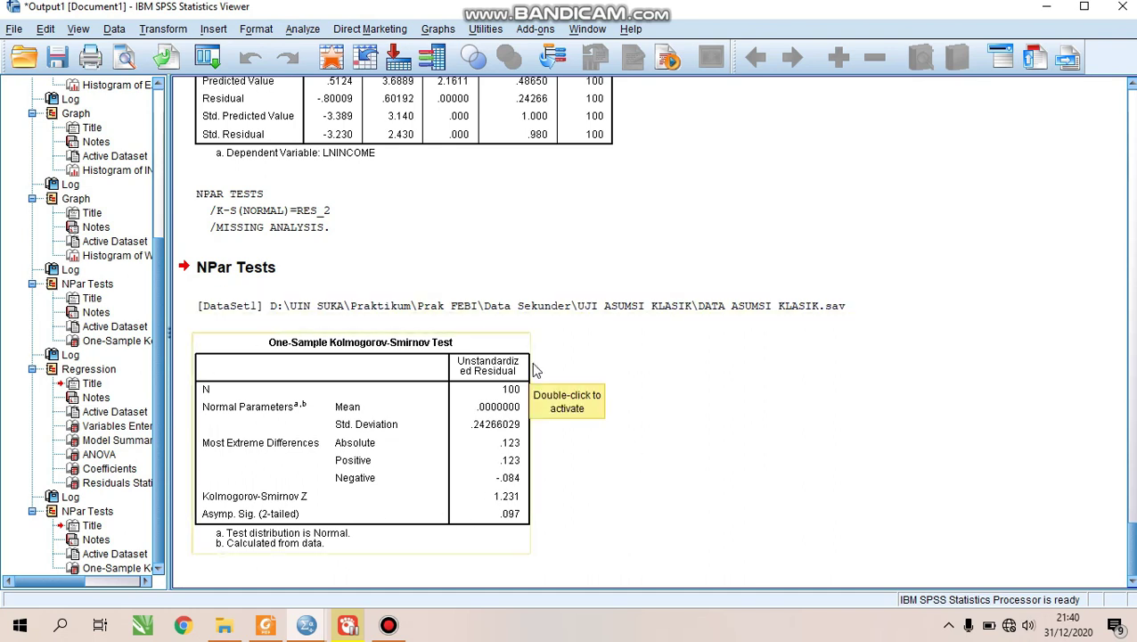
left_click(679, 295)
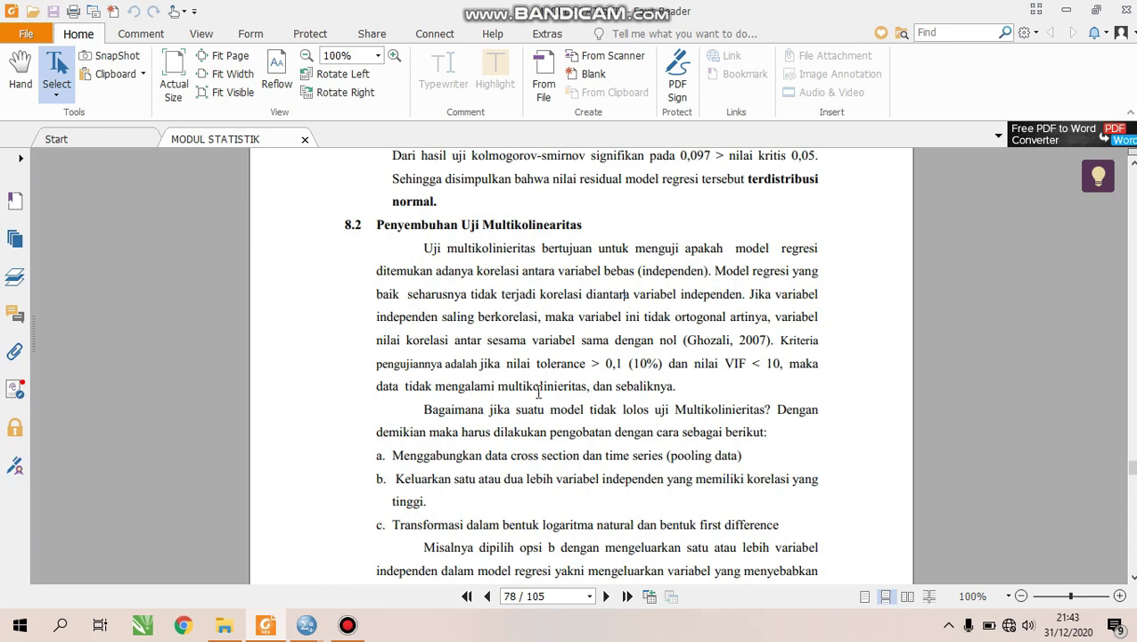
Read section 8.2 on multicollinearity remedies in the MODUL STATISTIK PDF, down to the Linear Regression example
scroll(535, 394, "down", 2)
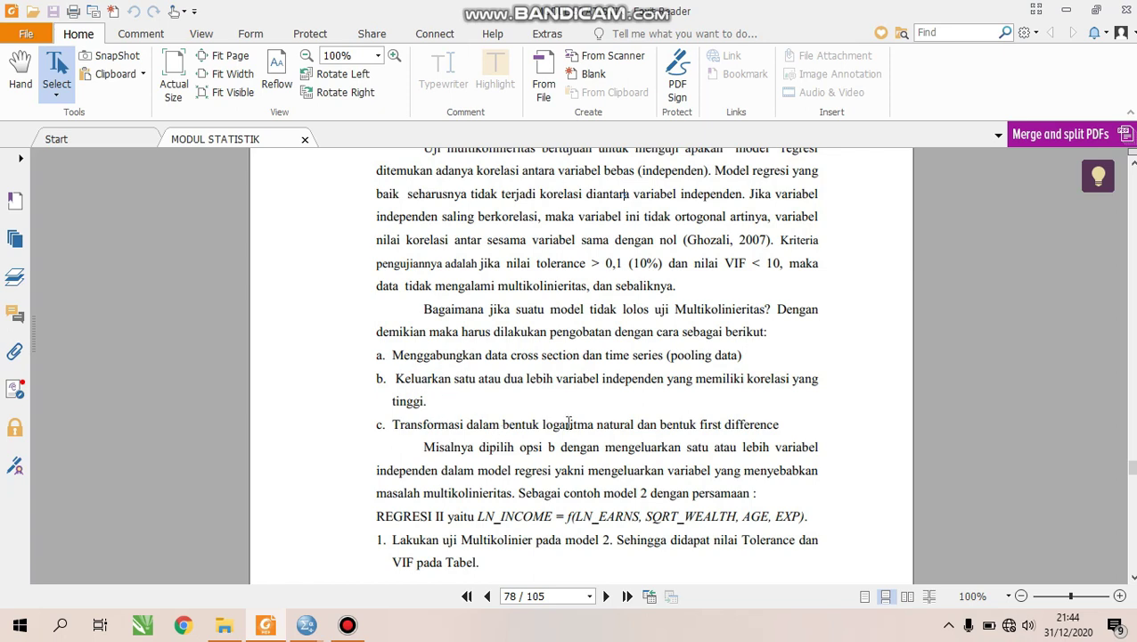
scroll(875, 397, "down", 1)
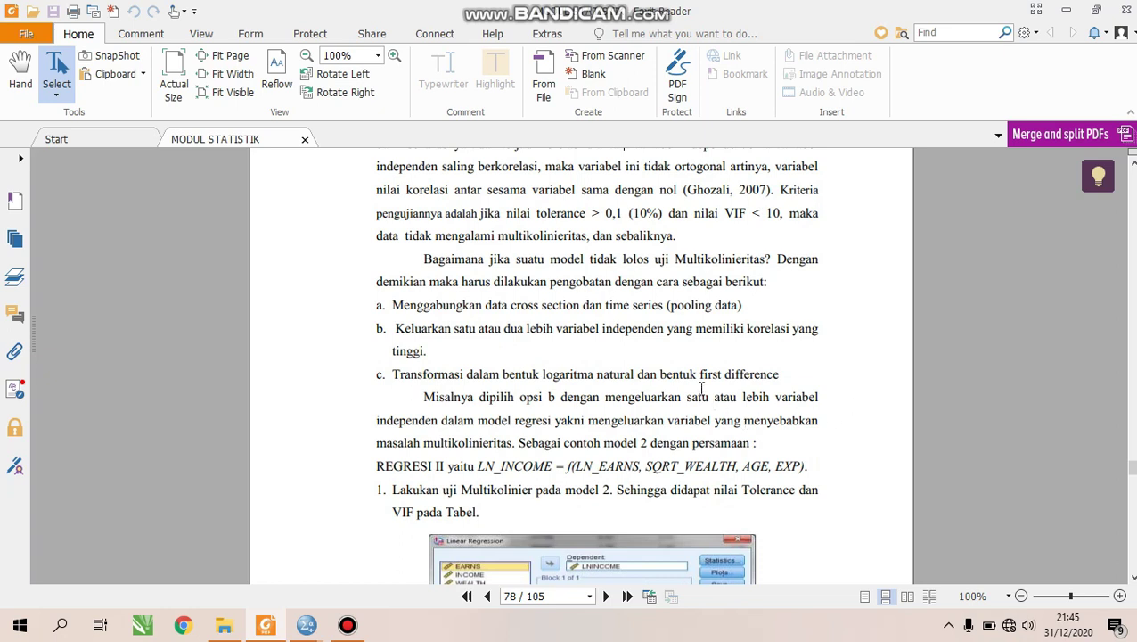
scroll(702, 388, "down", 1)
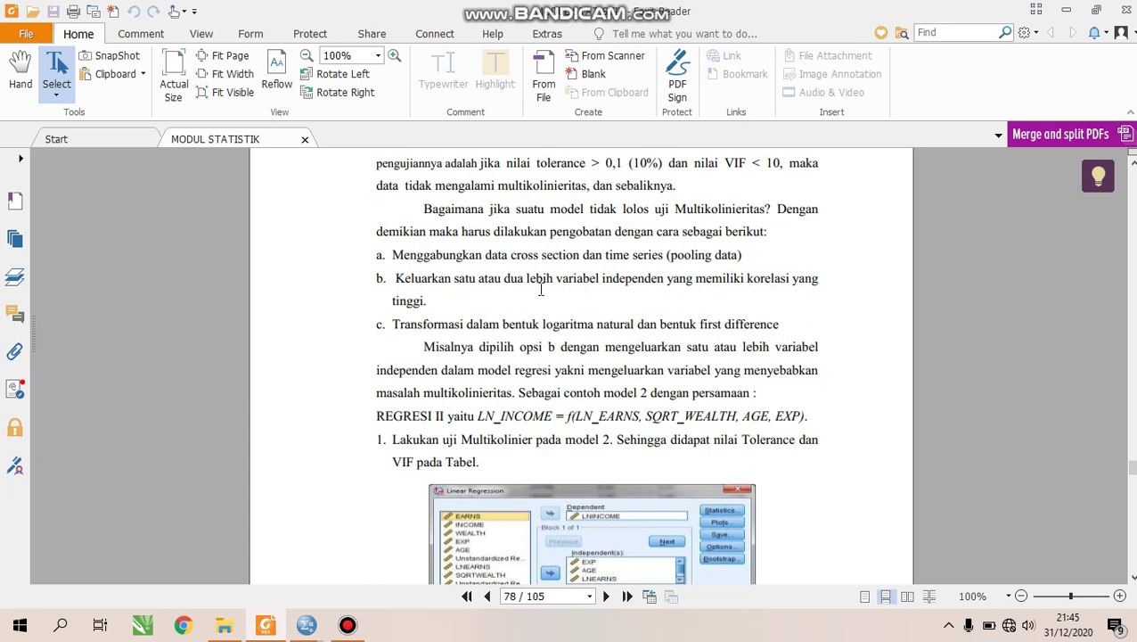
scroll(606, 357, "down", 4)
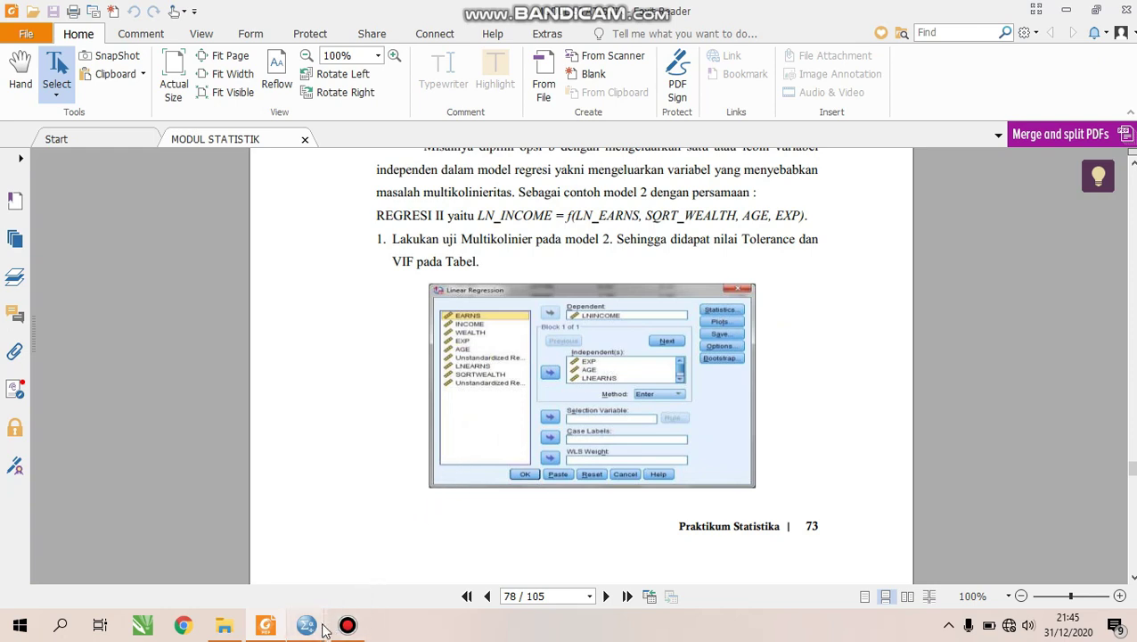
Switch to the SPSS dataset and open linear regression, checking LNINCOME as dependent and EXP, AGE, LNEARNS and SQRTWEALTH as independents
mouse_move(322, 627)
left_click(365, 575)
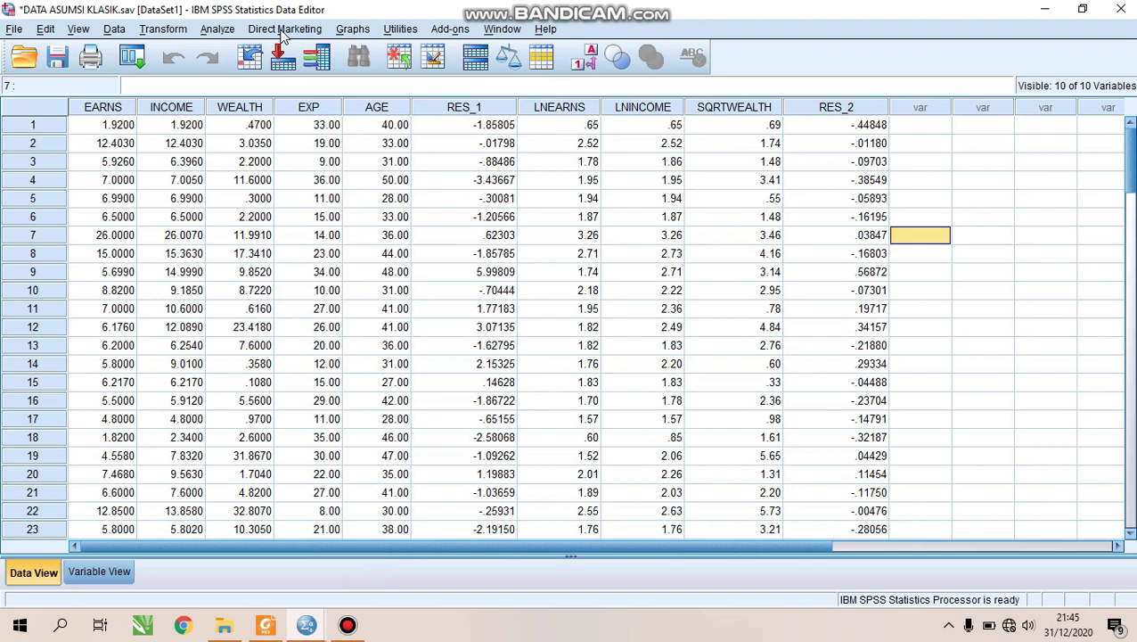
left_click(214, 34)
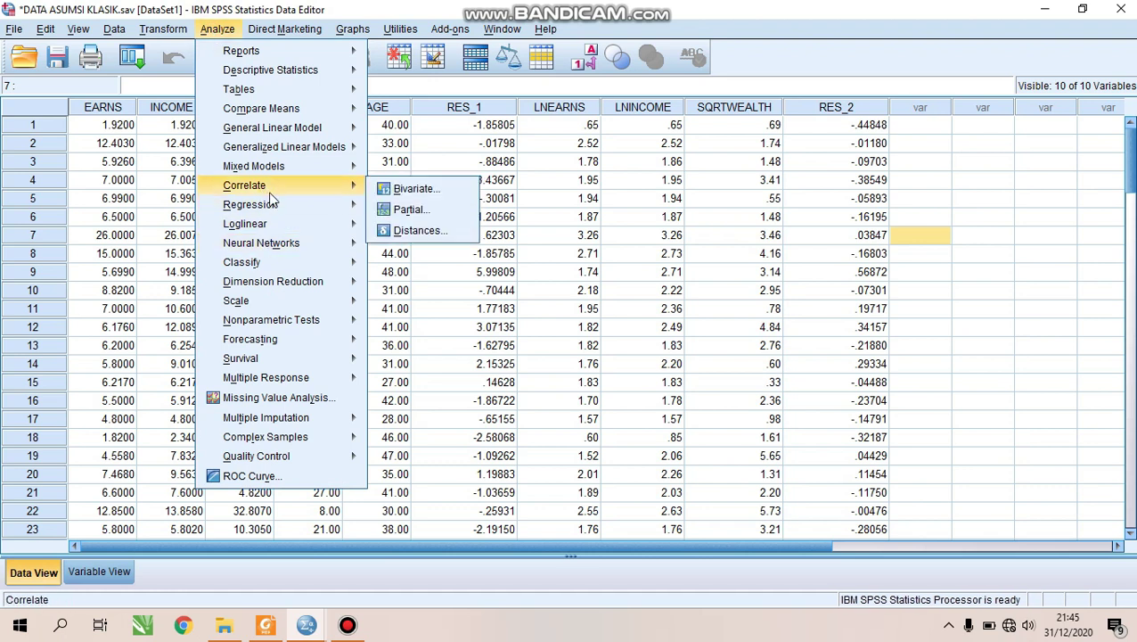
mouse_move(279, 205)
left_click(408, 228)
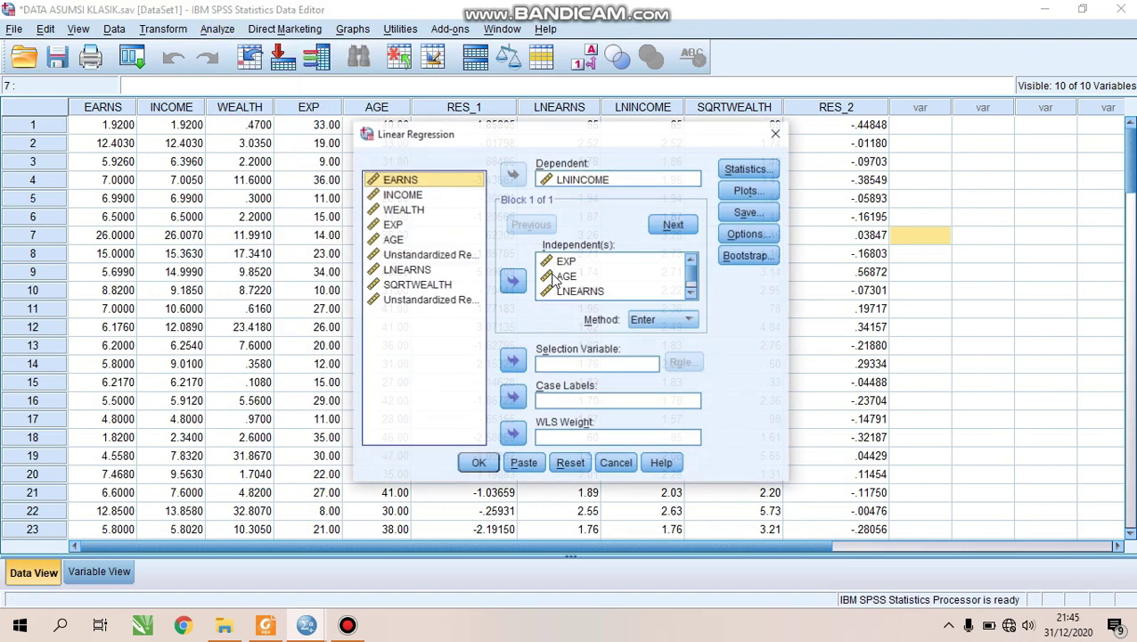
left_click(579, 181)
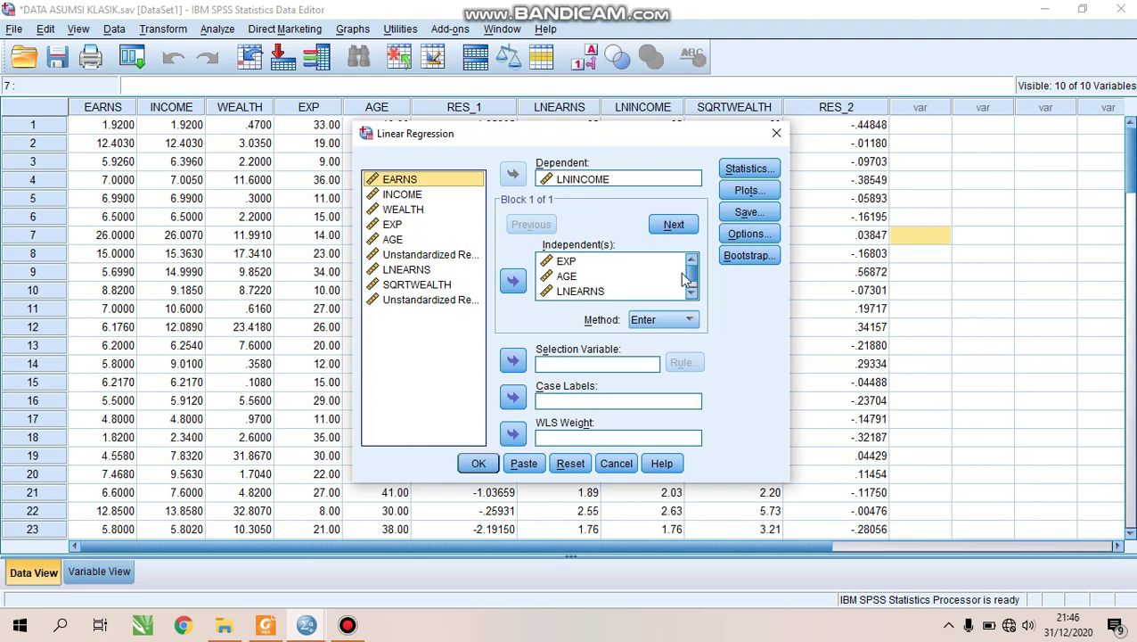
scroll(606, 285, "down", 1)
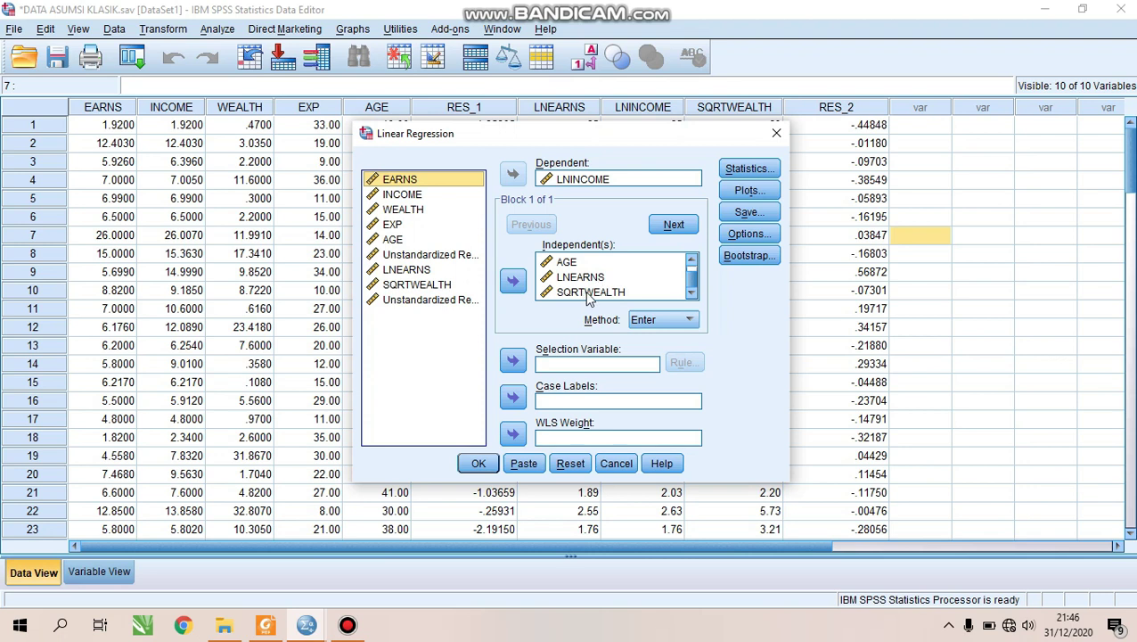
Turn off saving of unstandardized residuals for the regression
left_click(747, 211)
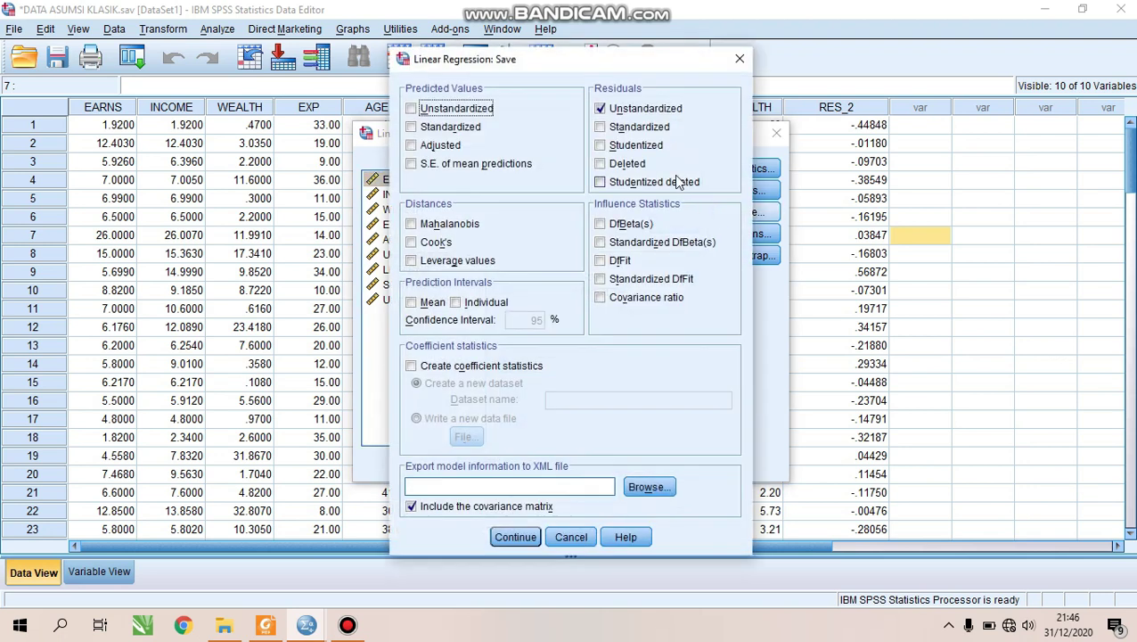
left_click(599, 108)
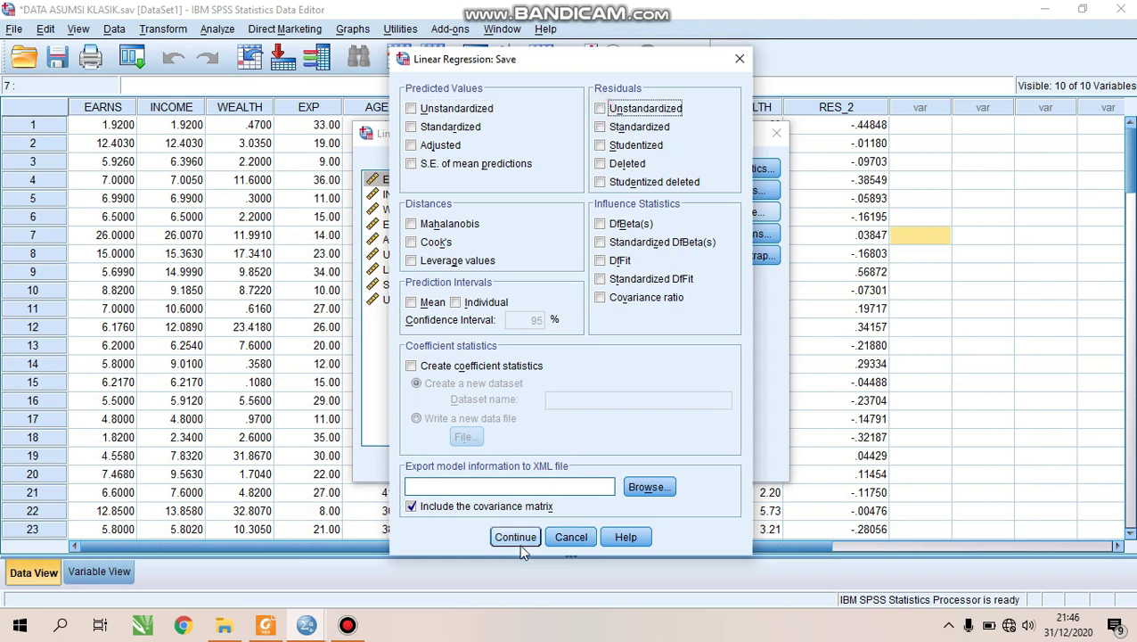
left_click(515, 537)
Add the covariance matrix and collinearity diagnostics to the regression statistics and run the regression
left_click(733, 171)
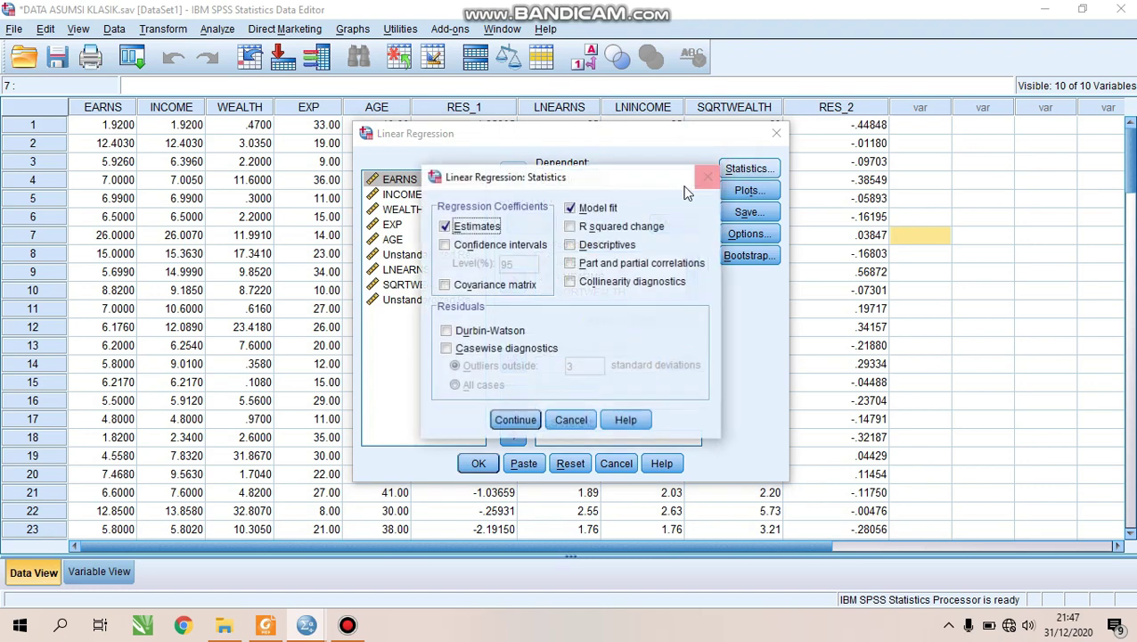
left_click(444, 286)
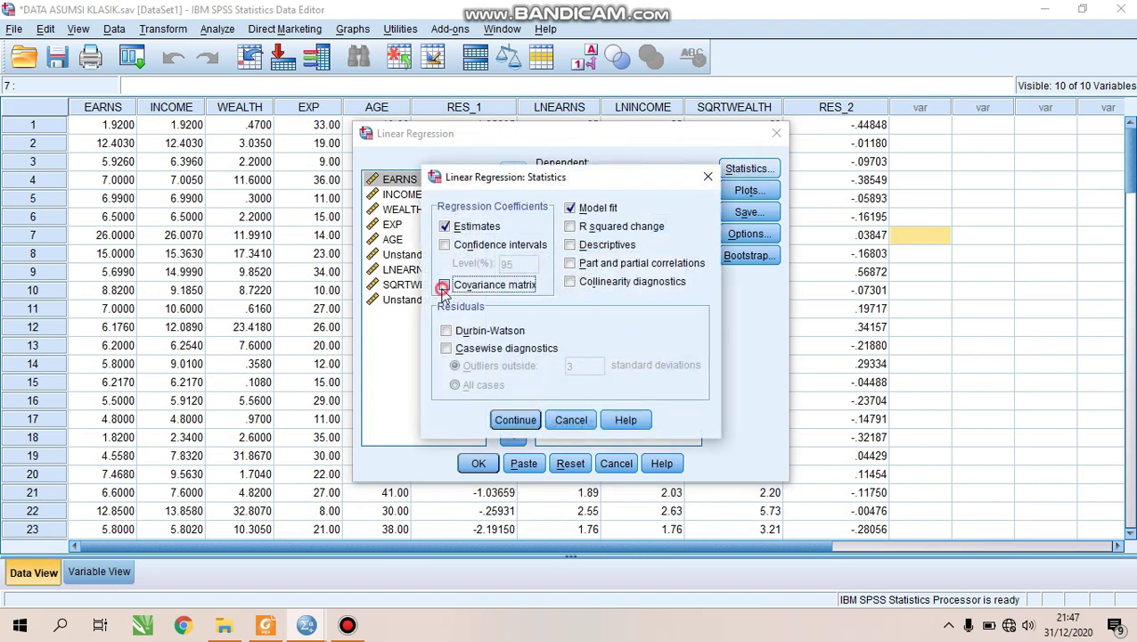
left_click(570, 282)
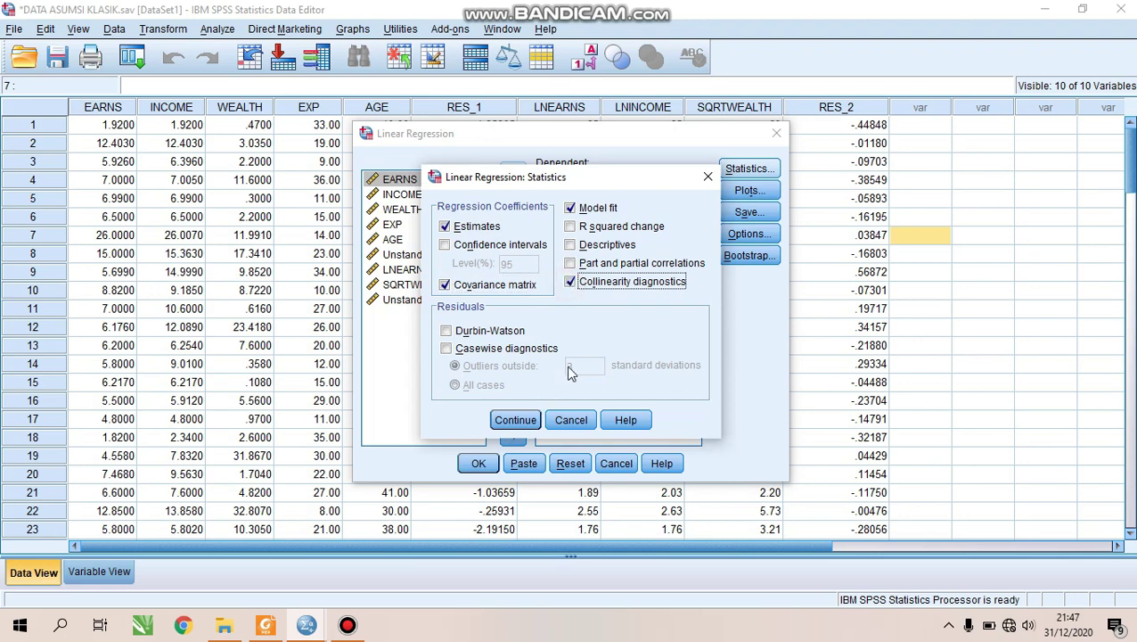
left_click(515, 422)
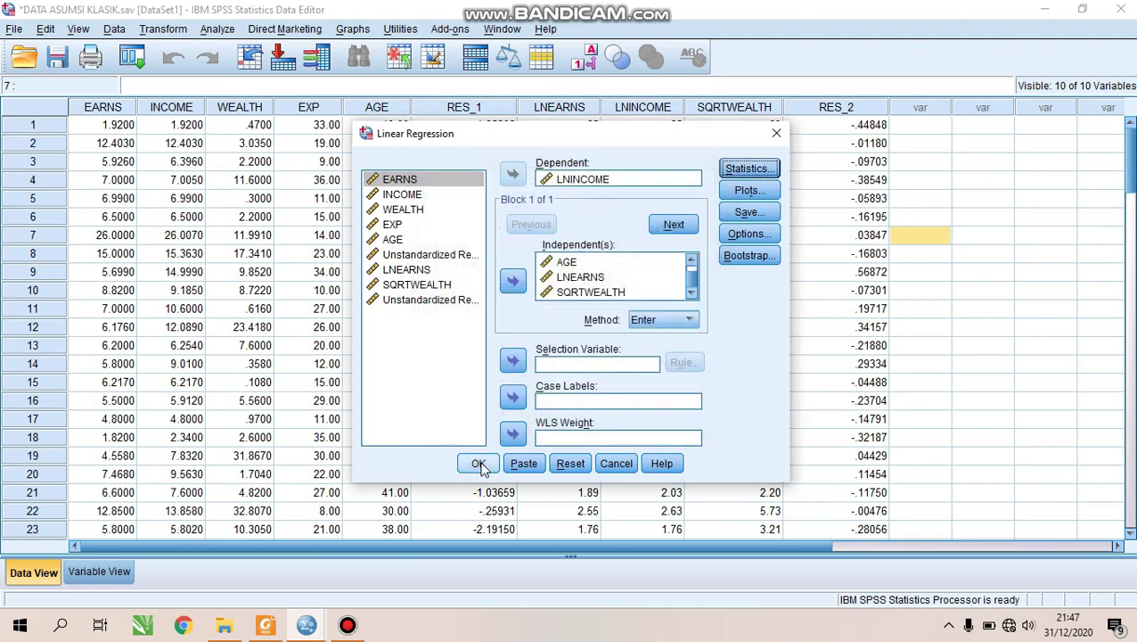
left_click(478, 463)
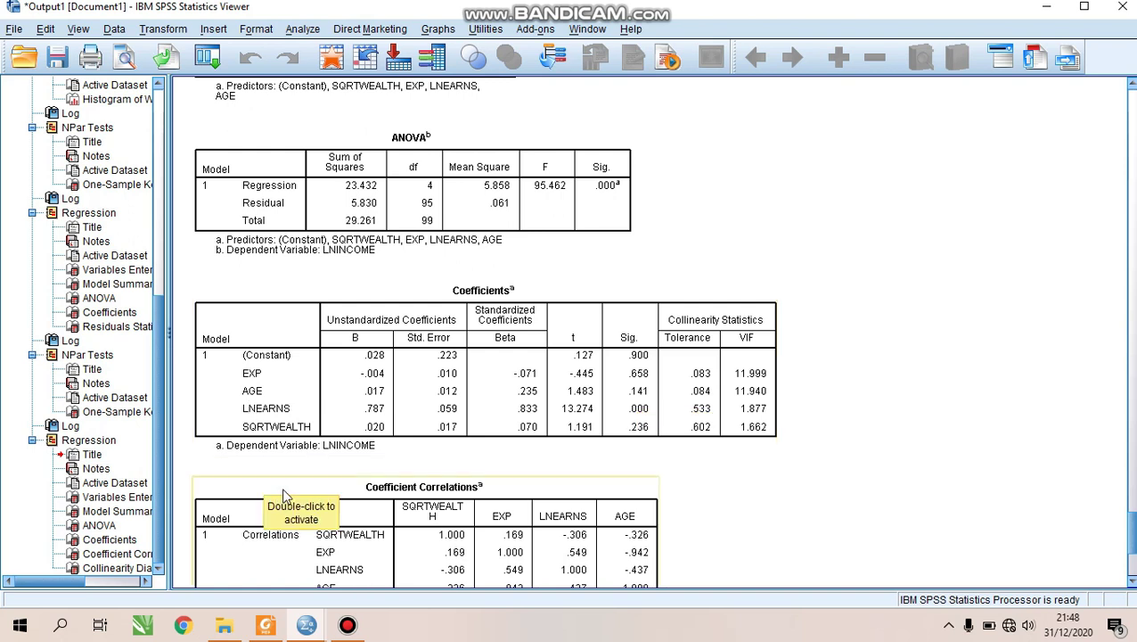
Return to the dataset, reopen linear regression and remove AGE from the independent variables
key("alt+Tab")
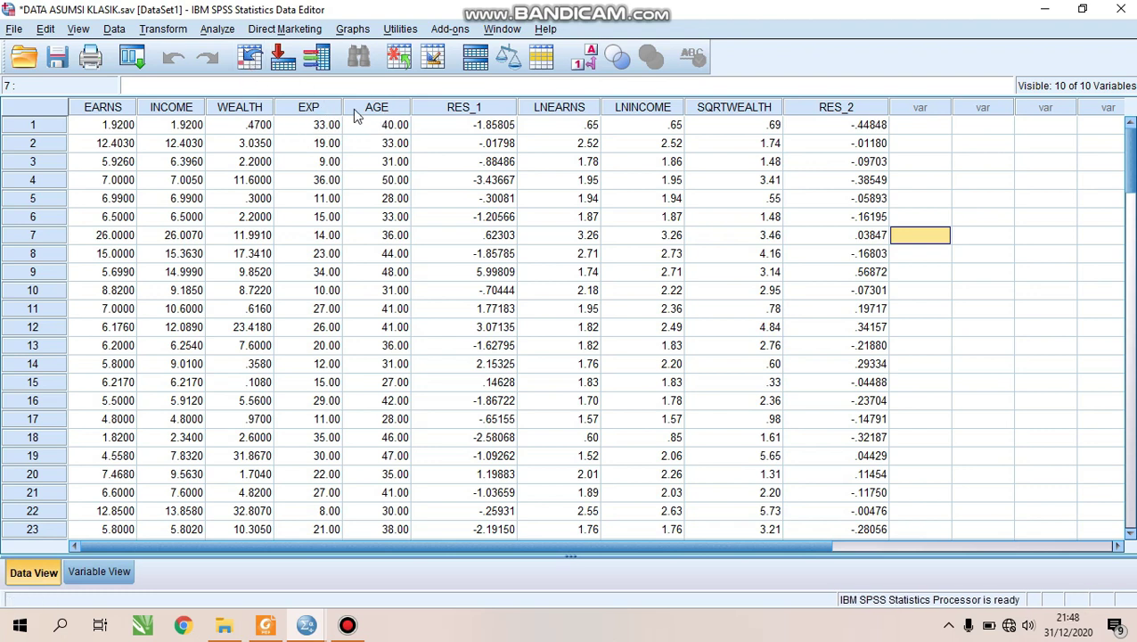
left_click(215, 31)
mouse_move(283, 228)
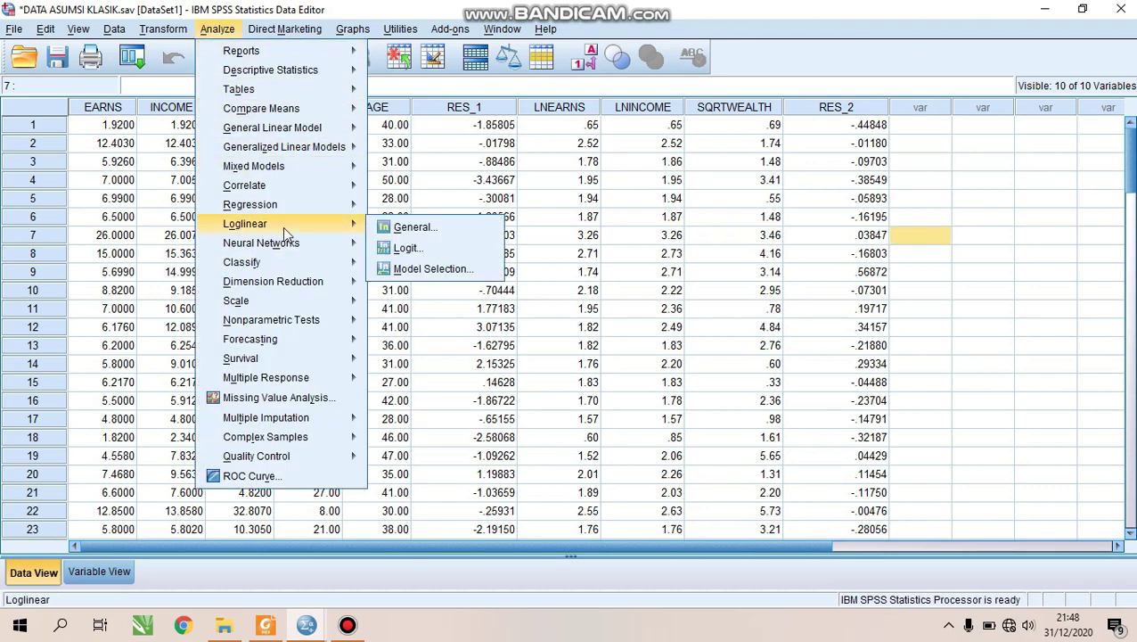
mouse_move(312, 206)
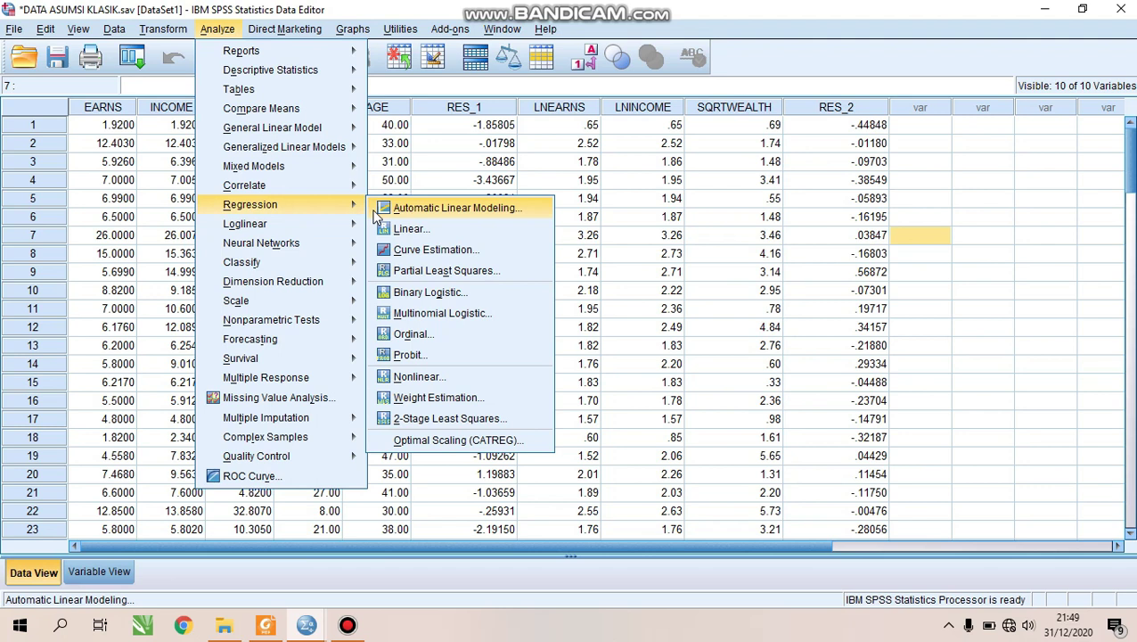
left_click(441, 229)
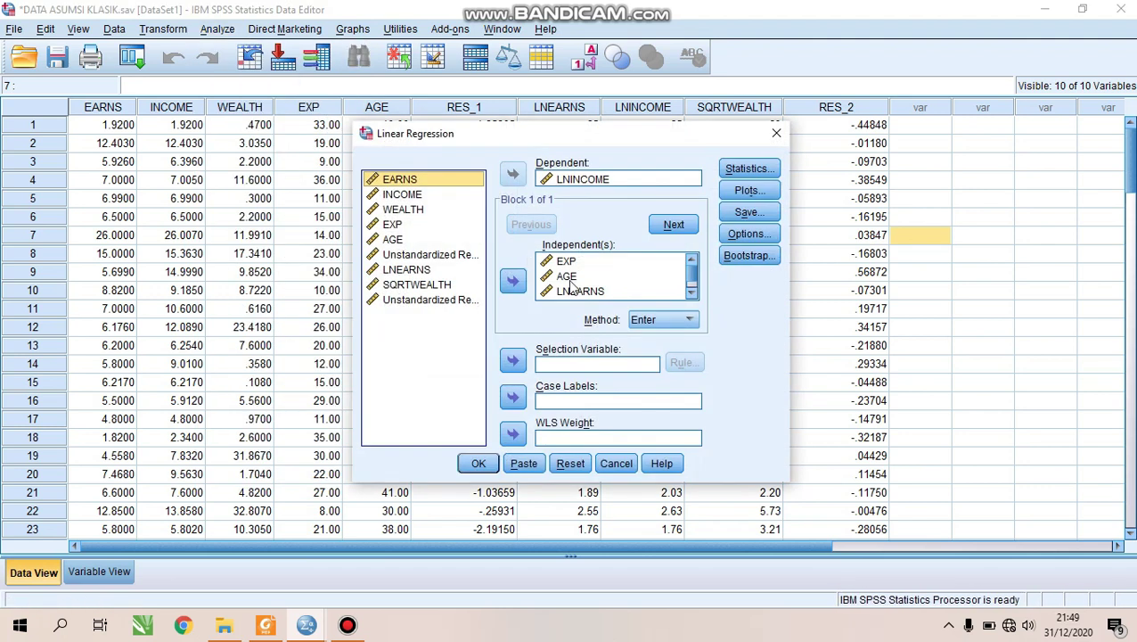
left_click(567, 277)
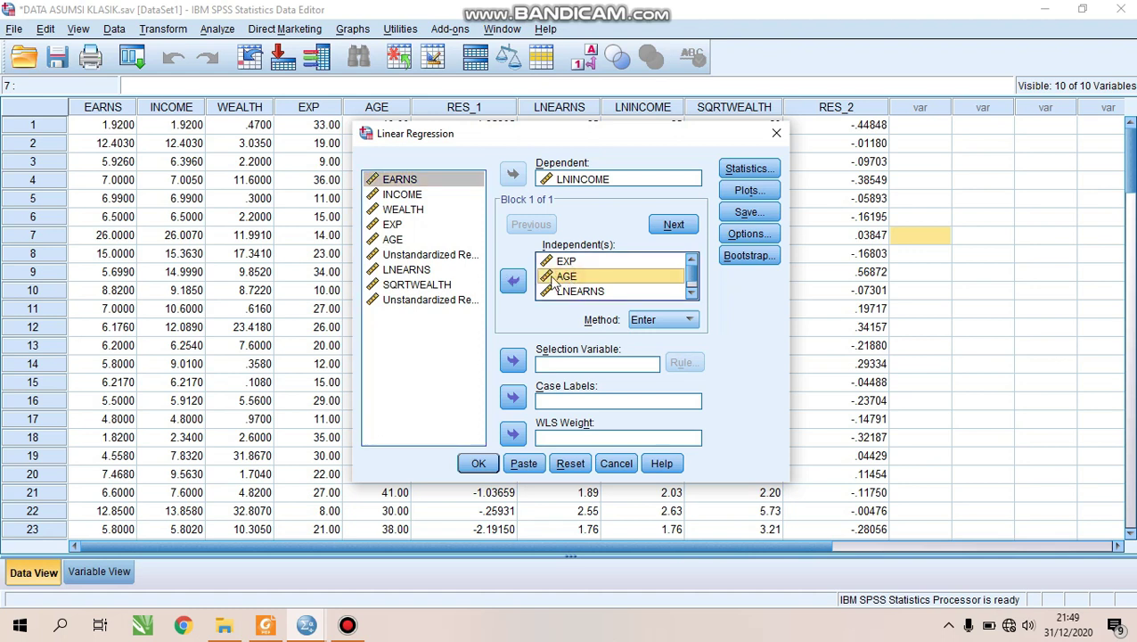
left_click(512, 281)
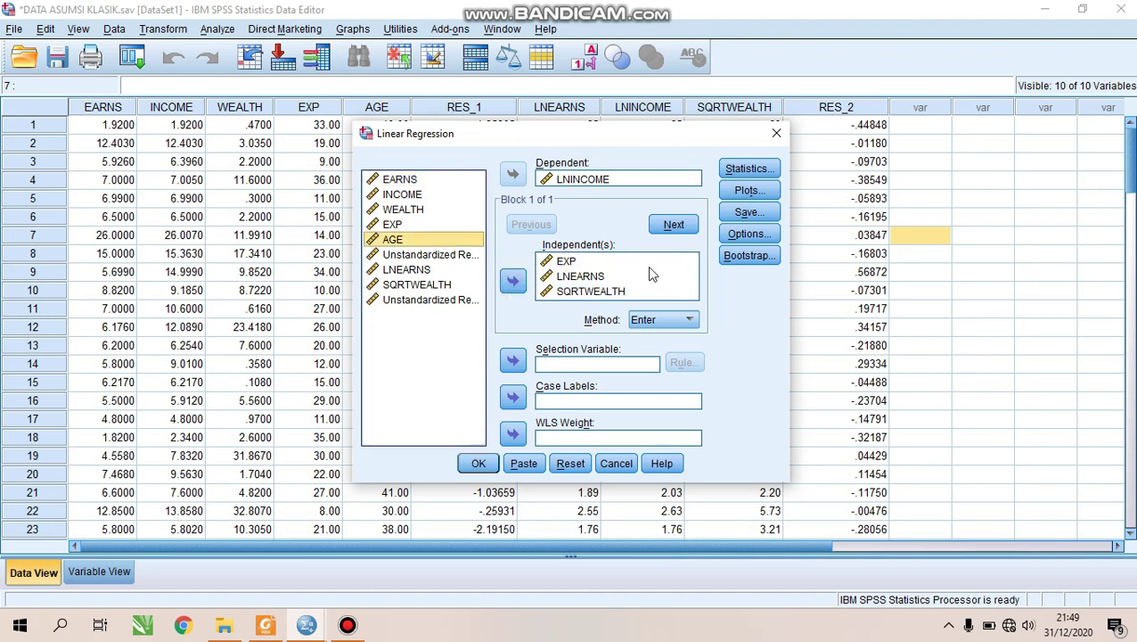
Check that covariance matrix and collinearity diagnostics are selected, run the regression without AGE, and view its Coefficients table
left_click(749, 168)
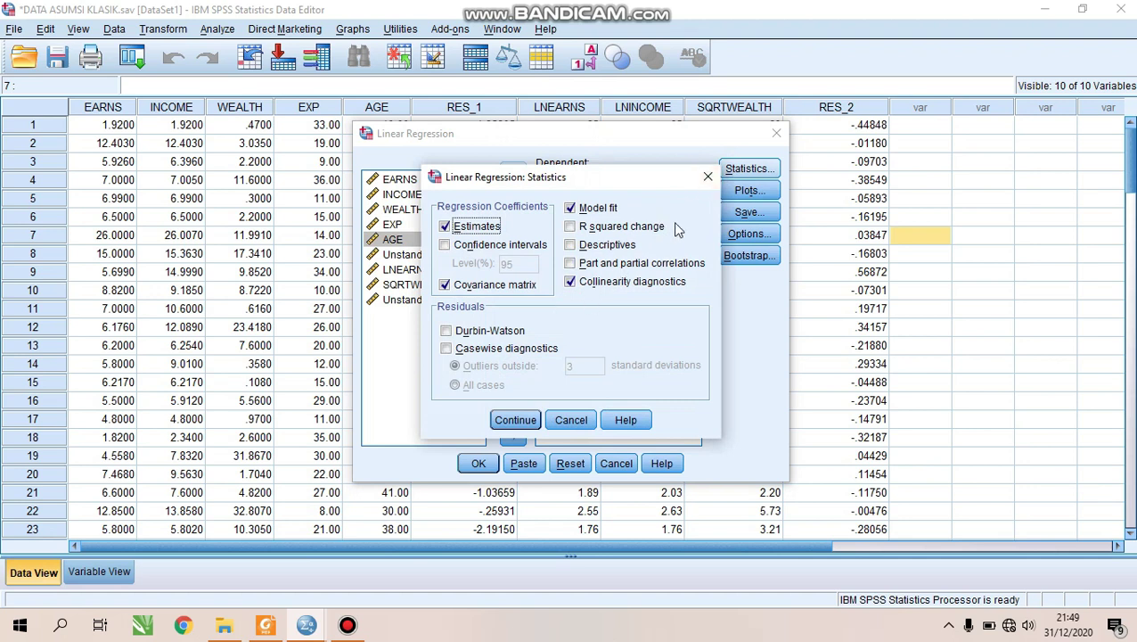
left_click(707, 177)
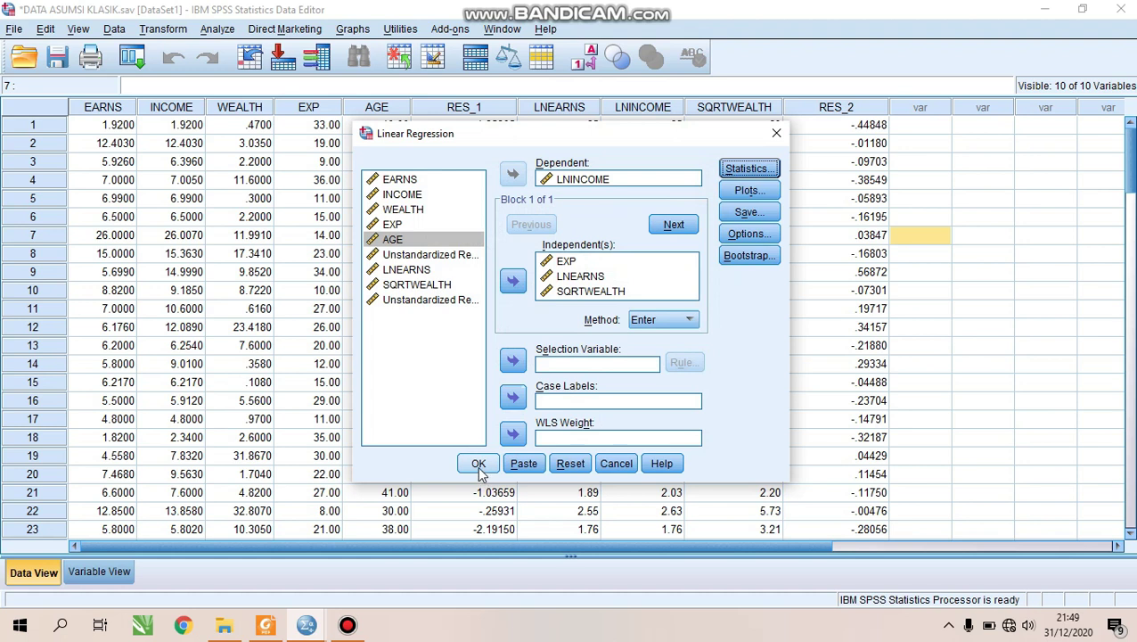
left_click(479, 464)
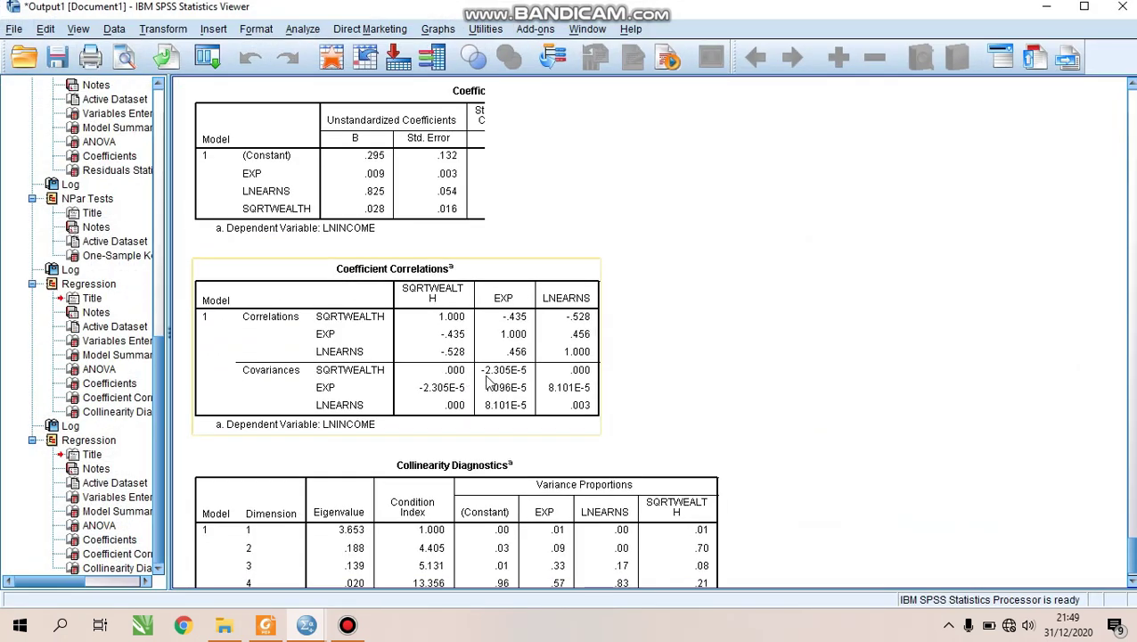
scroll(534, 401, "up", 5)
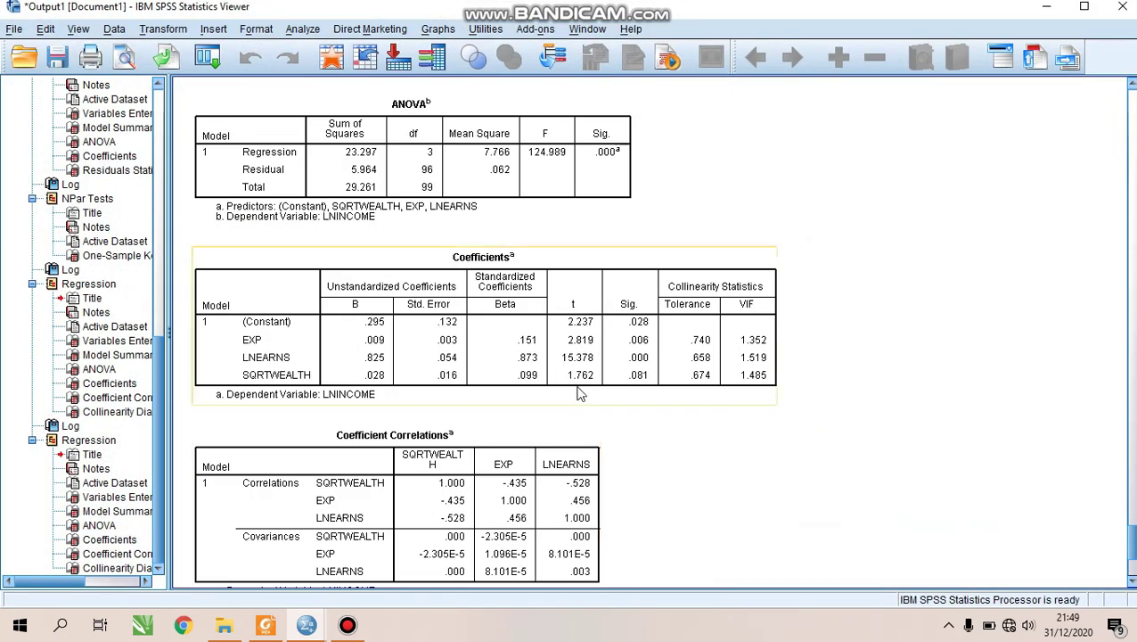